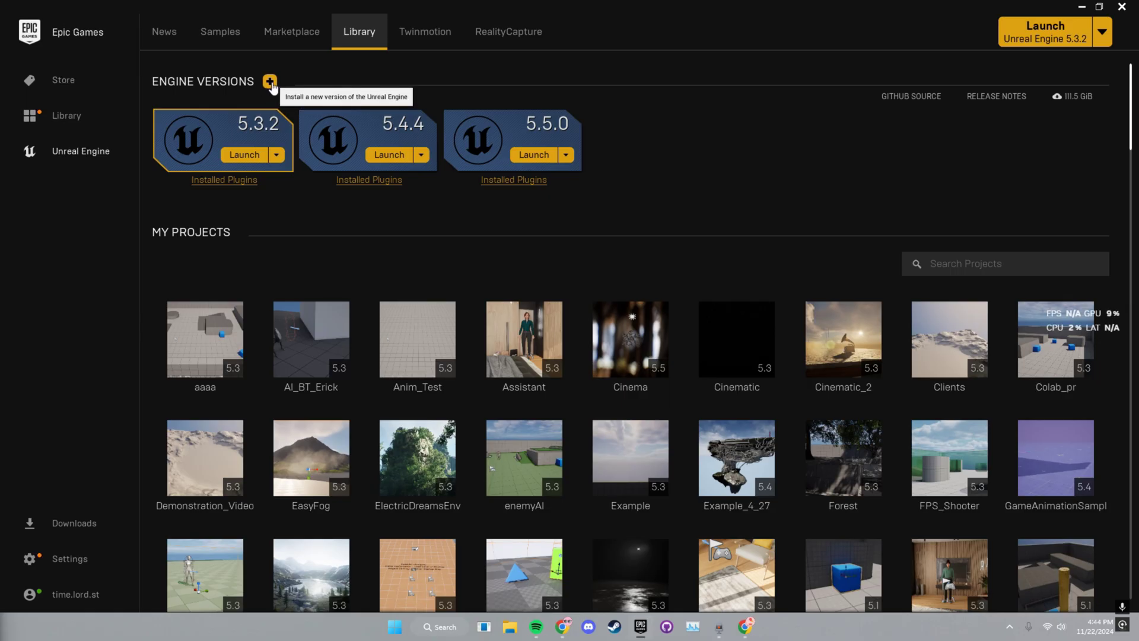
- Add engine version 5.2.1 to the library and start installing it
click(270, 81)
click(691, 144)
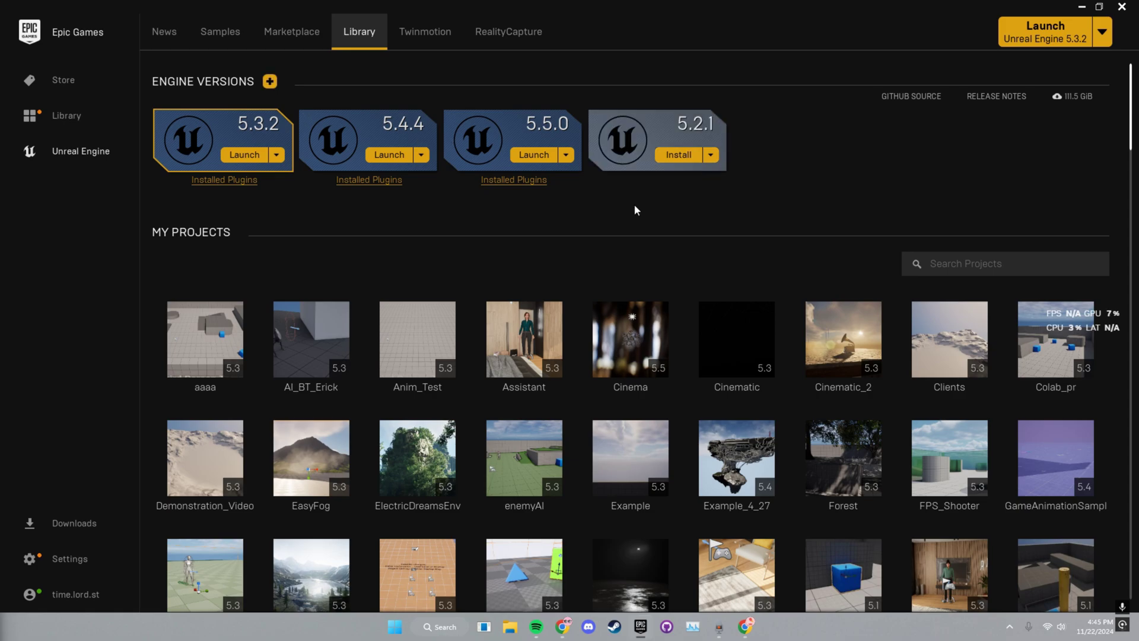
click(682, 154)
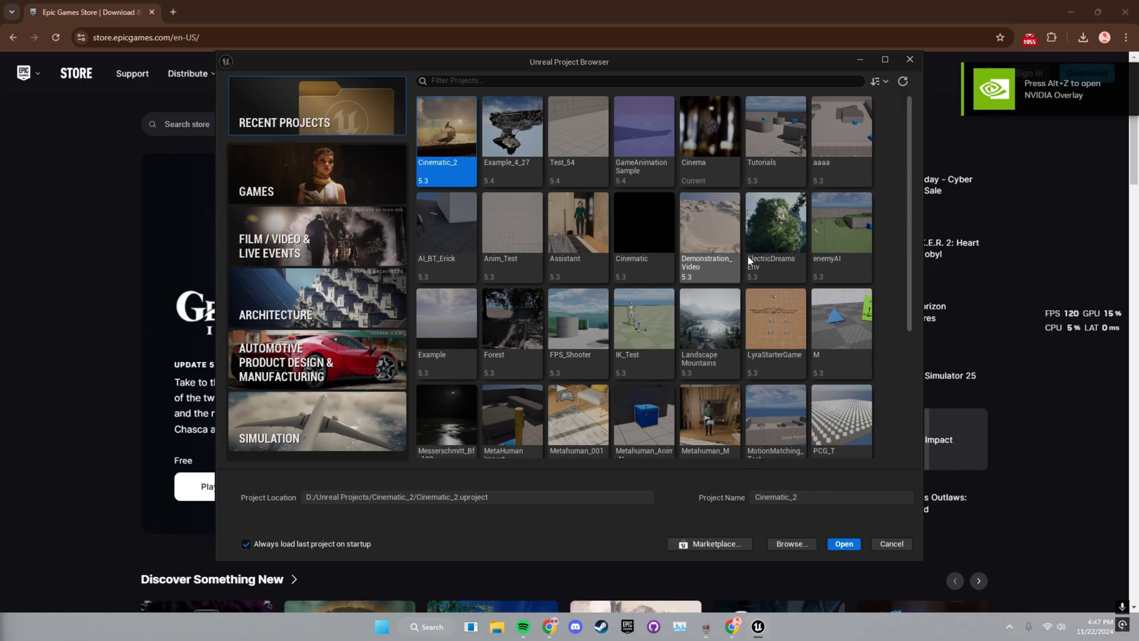
scroll(748, 261, down, 2)
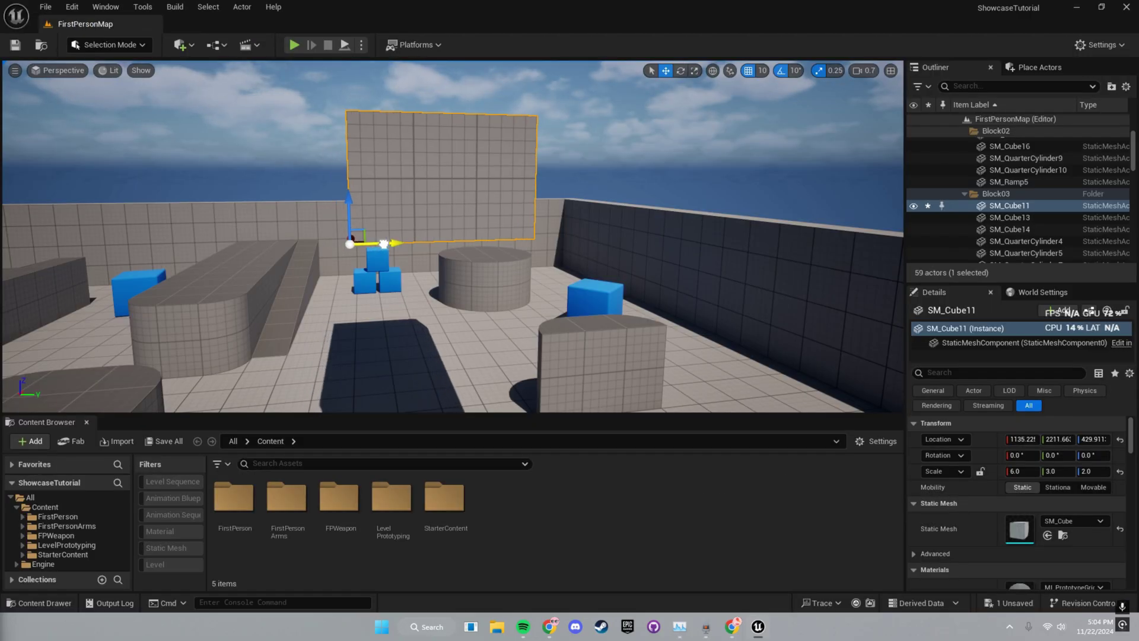
- Turn off grid snapping, slide the wall left, and fly over the landscape
click(749, 71)
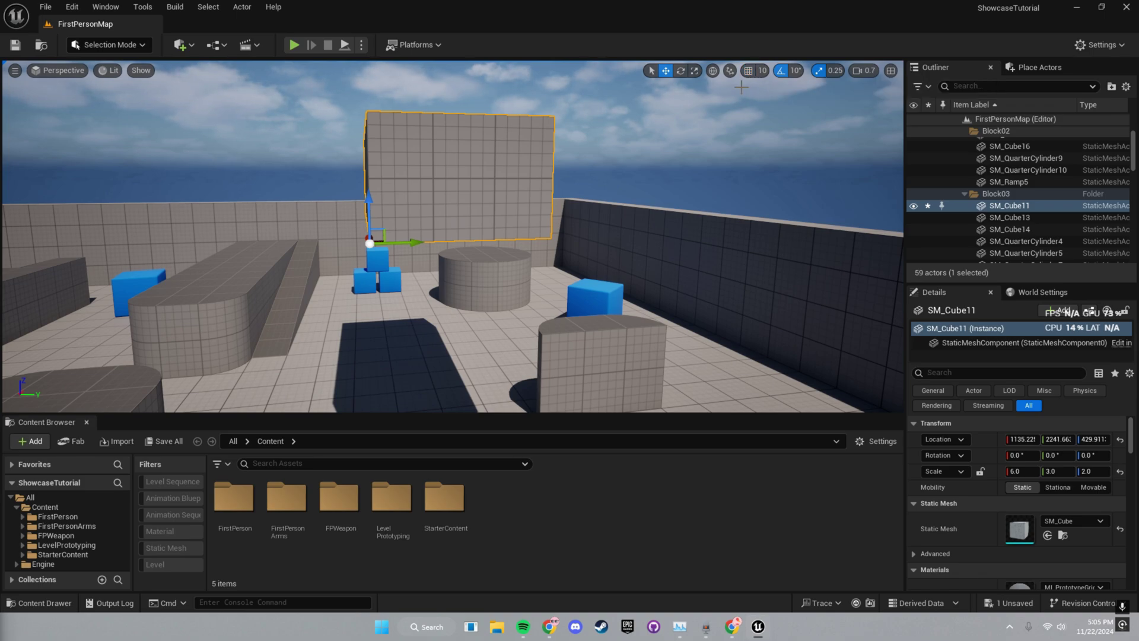
drag(414, 243, 274, 249)
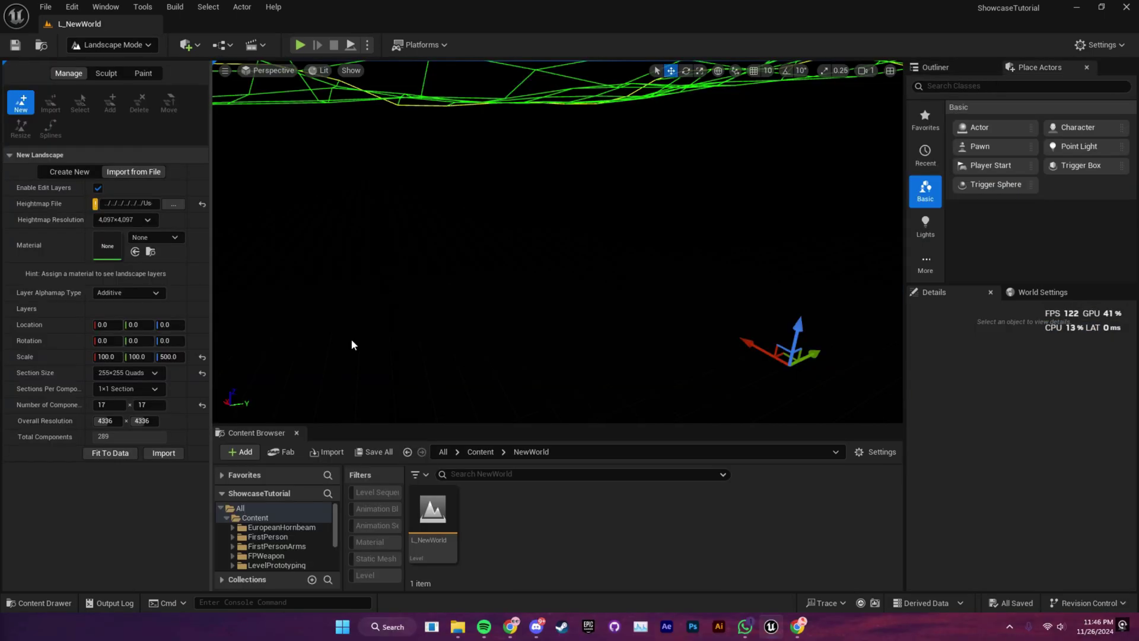
key(w)
mouse_move(391, 317)
right_down()
mouse_move(409, 323)
mouse_move(414, 291)
mouse_move(378, 264)
right_up()
scroll(410, 309, up, 3)
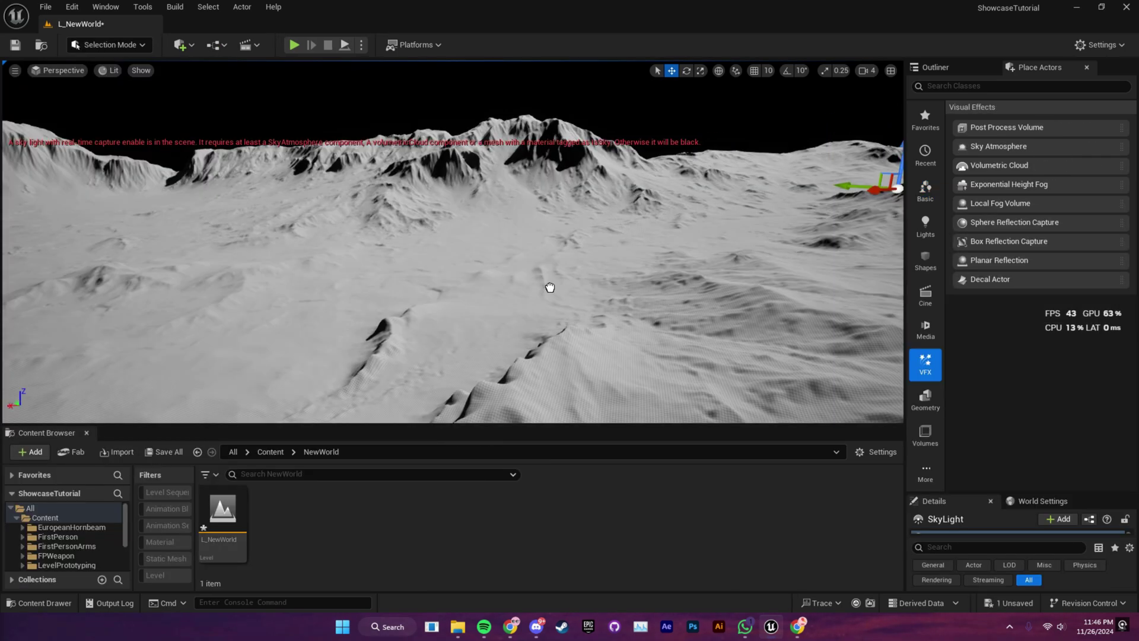
- Place a post process volume and sky atmosphere, add MakeMaterialAttributes, then paint foliage
drag(550, 288, 550, 287)
drag(980, 146, 580, 299)
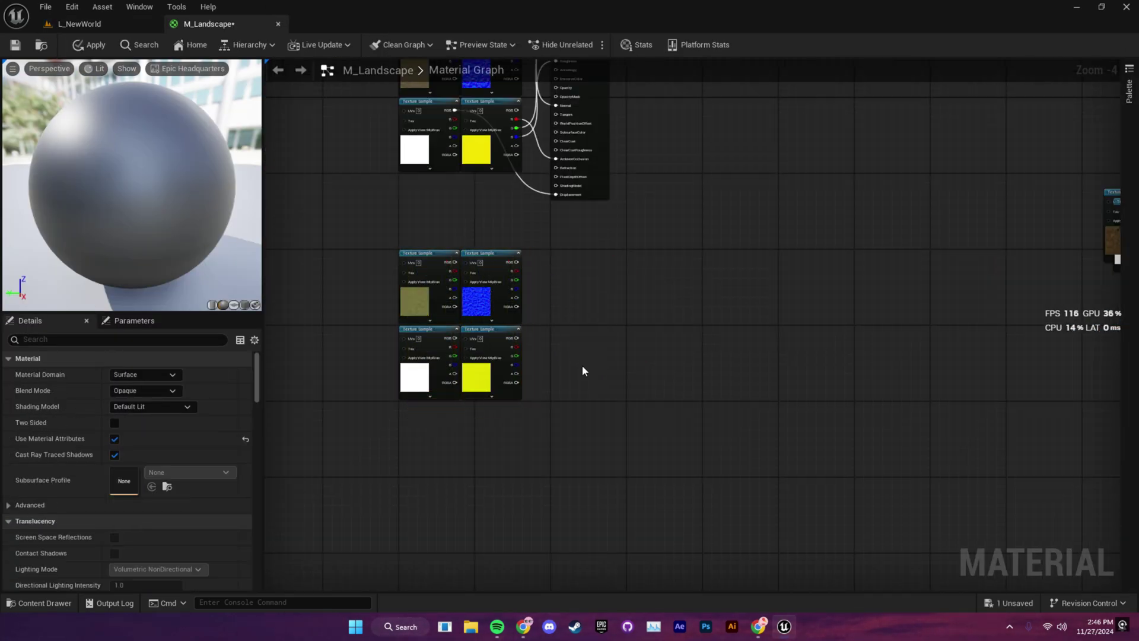
drag(516, 261, 590, 258)
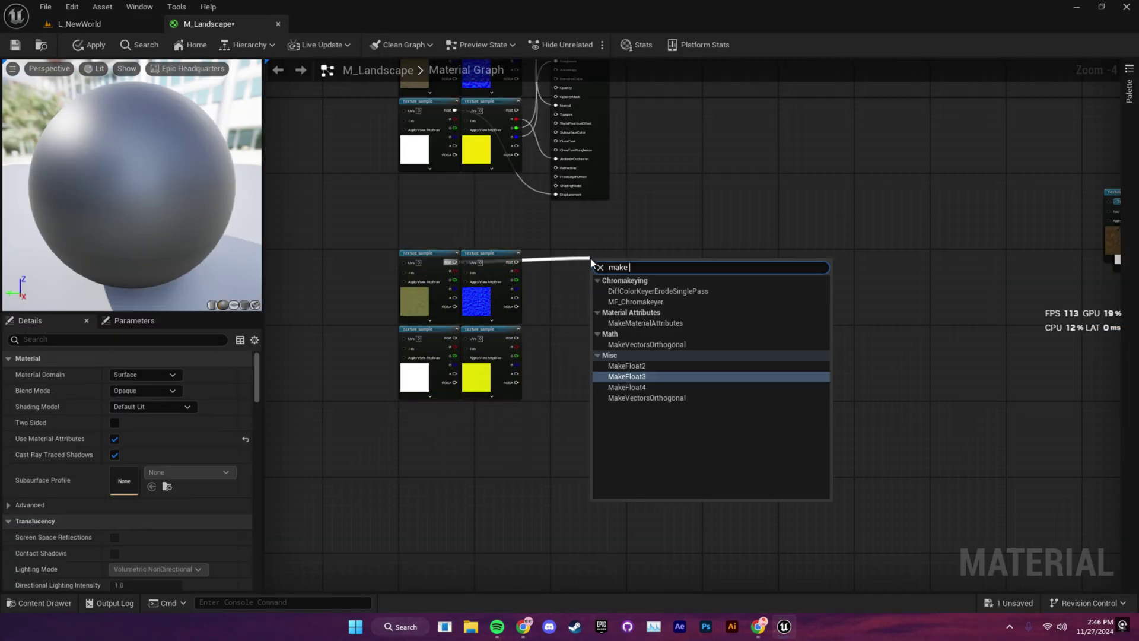
click(661, 376)
scroll(588, 356, up, 2)
click(123, 90)
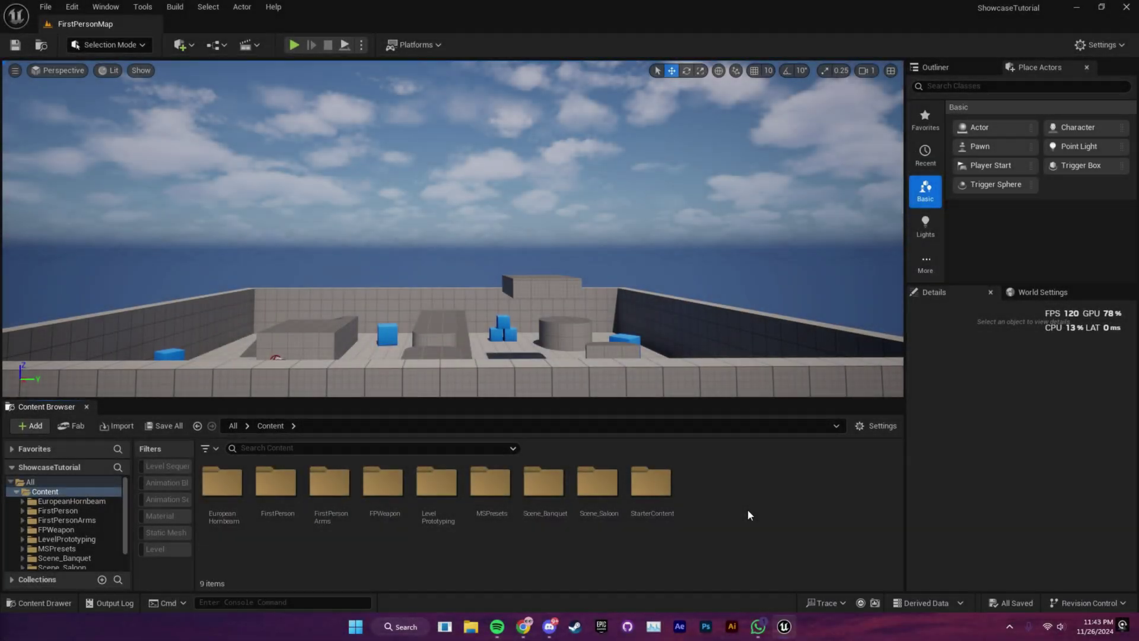
- Create a NewWorld folder in Content and open it
right_click(748, 509)
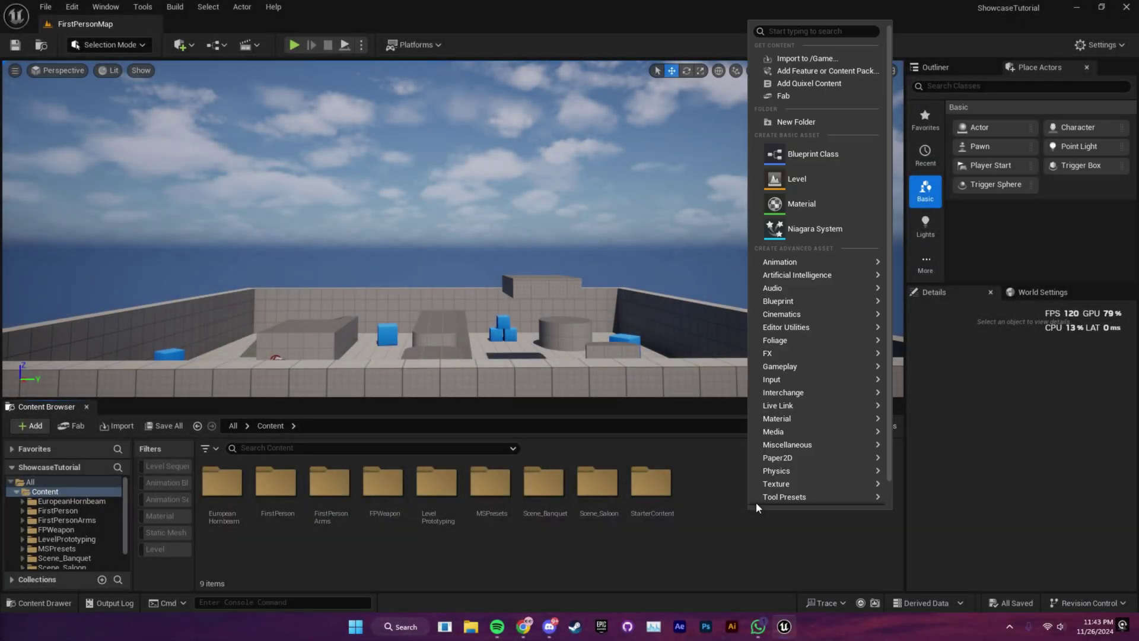
click(811, 122)
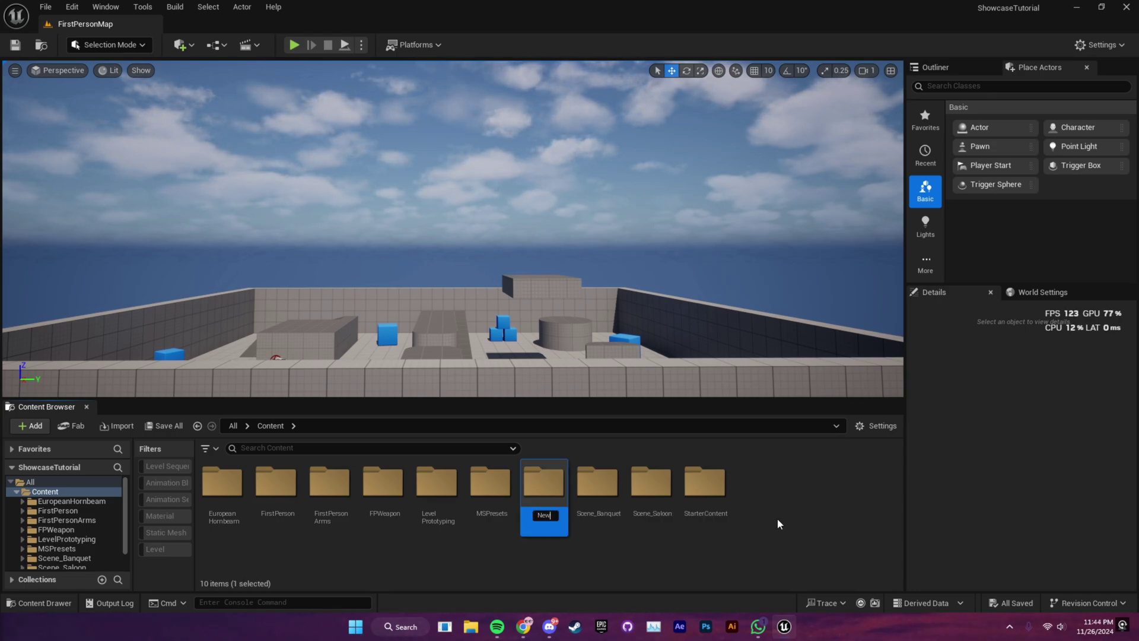
text(NewWorld)
key(Return)
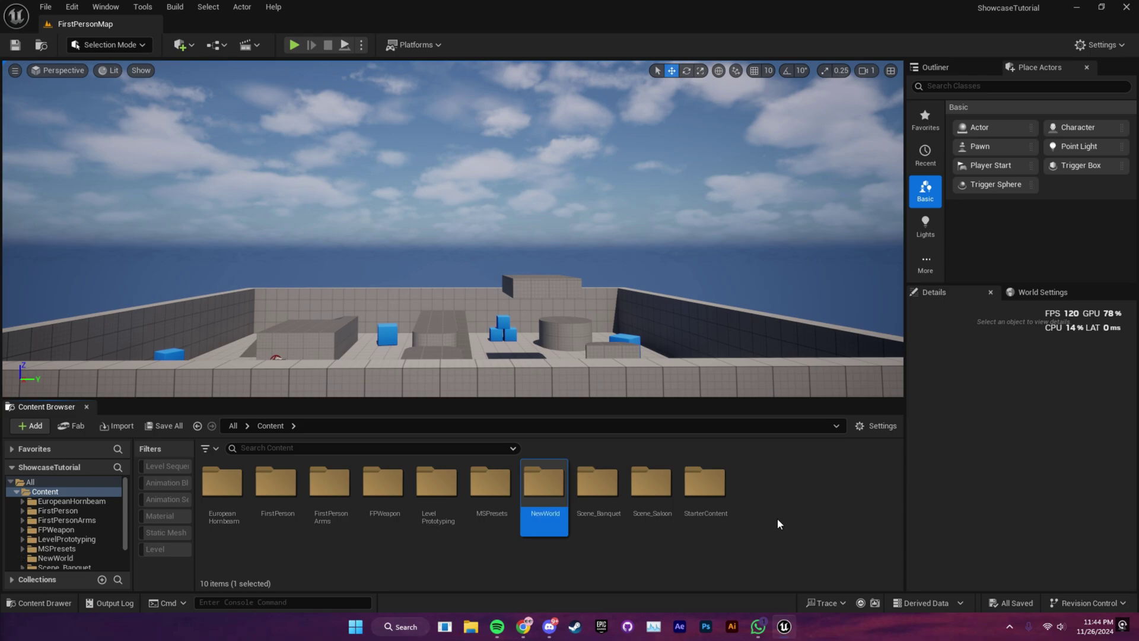
double_click(544, 482)
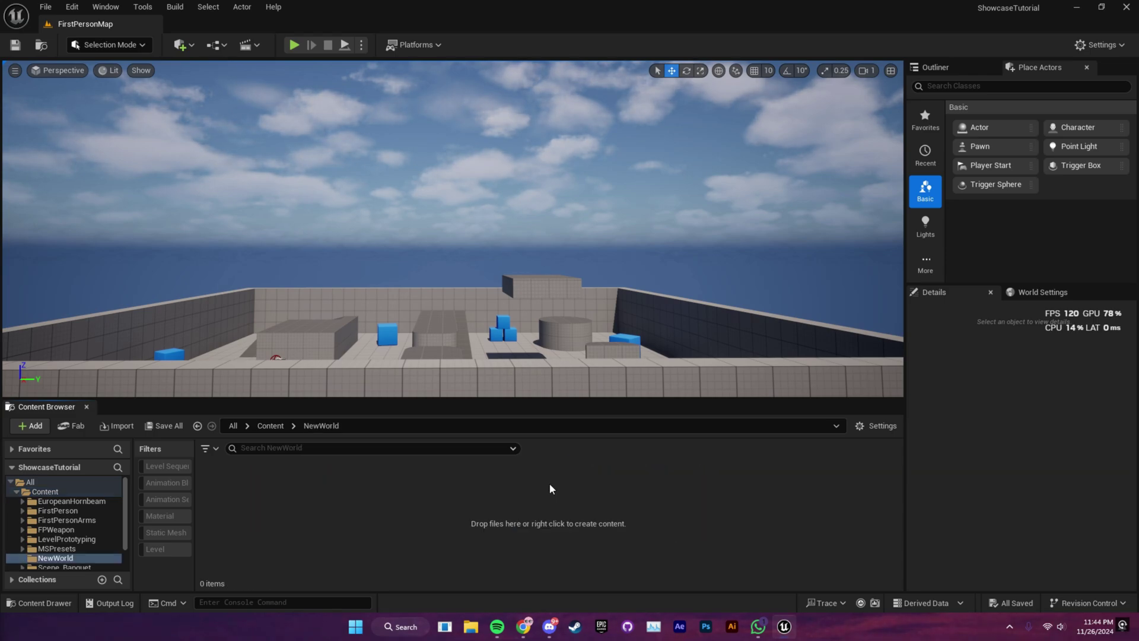
- Create a new level asset named L_NewWorld inside NewWorld
right_click(436, 494)
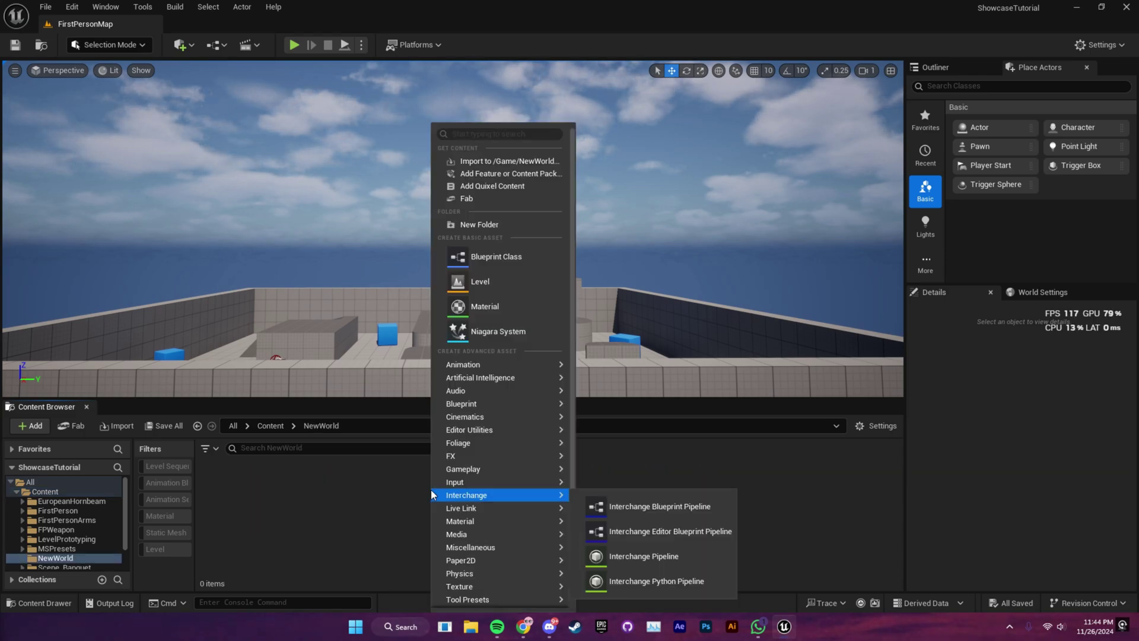
click(496, 287)
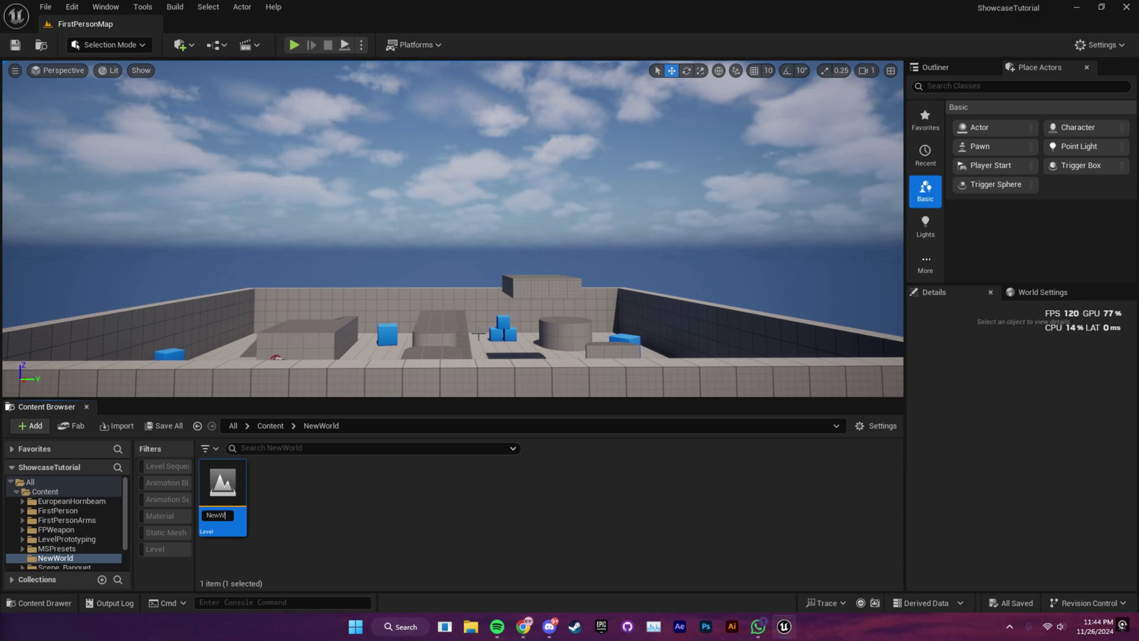
key(BackSpace)
text(L)
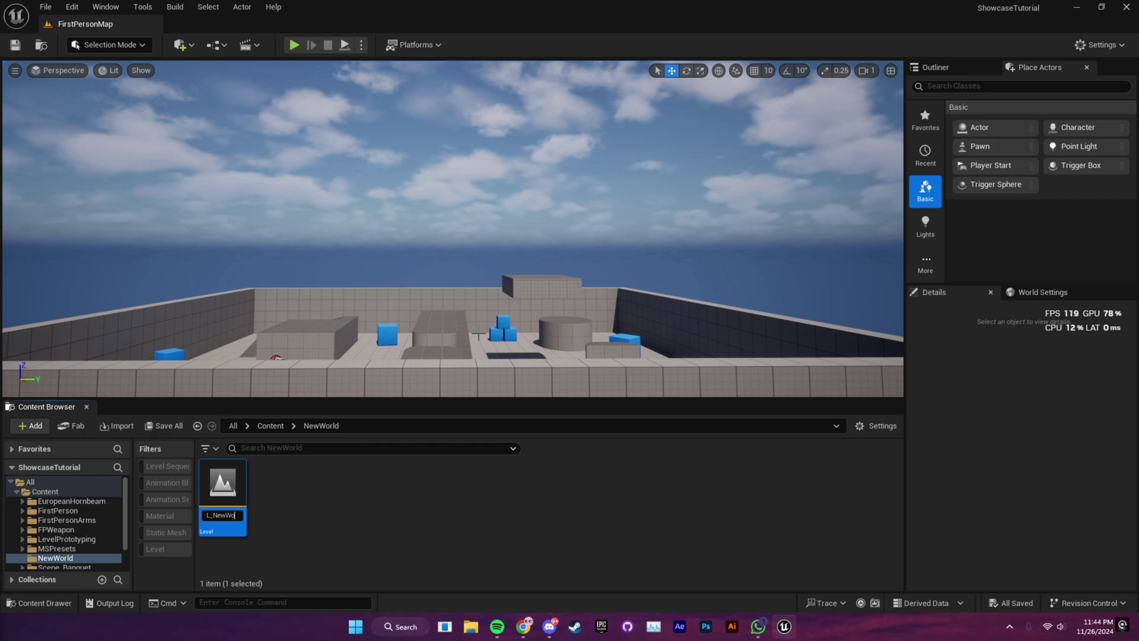
text(_NewWorld)
key(Return)
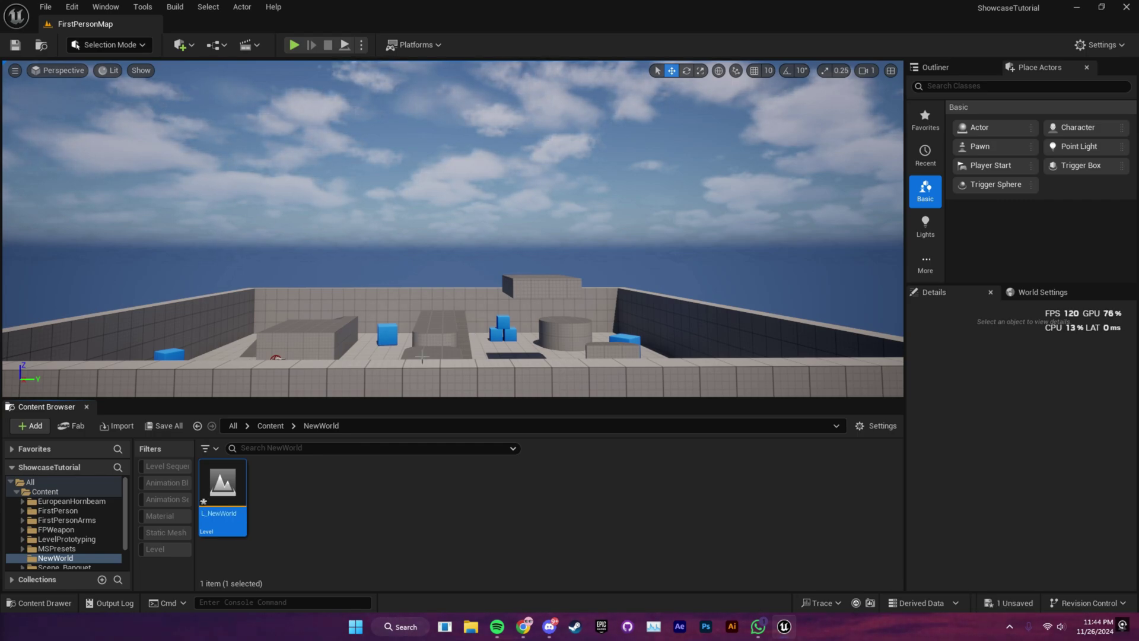
- Open and save L_NewWorld with a taller viewport, then launch a new Chrome window
double_click(245, 505)
click(618, 449)
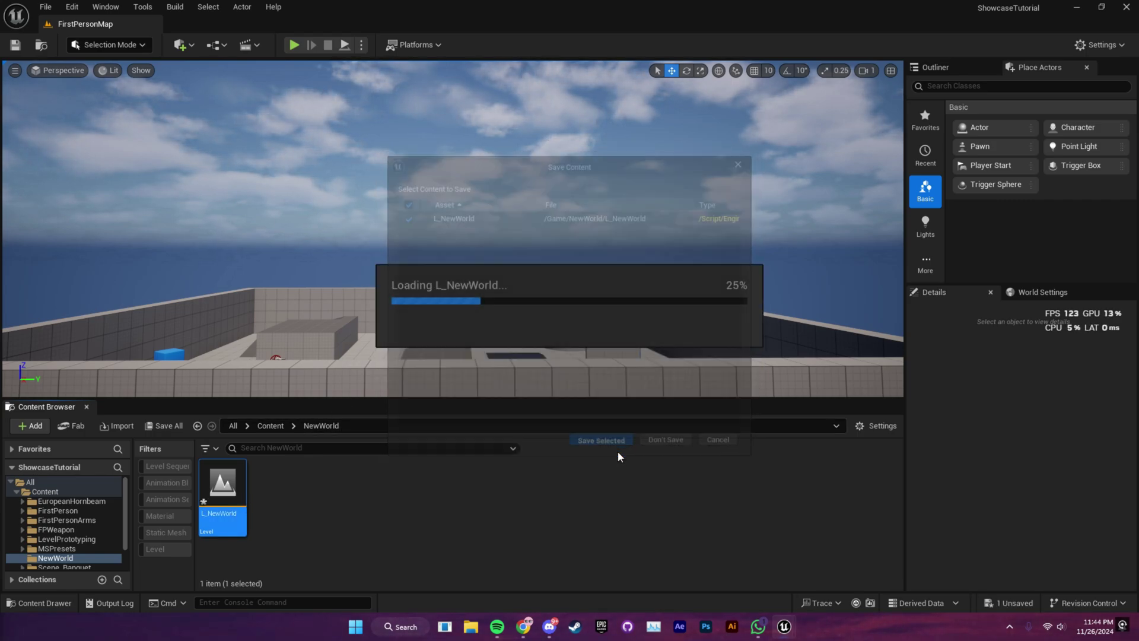
drag(557, 397, 559, 465)
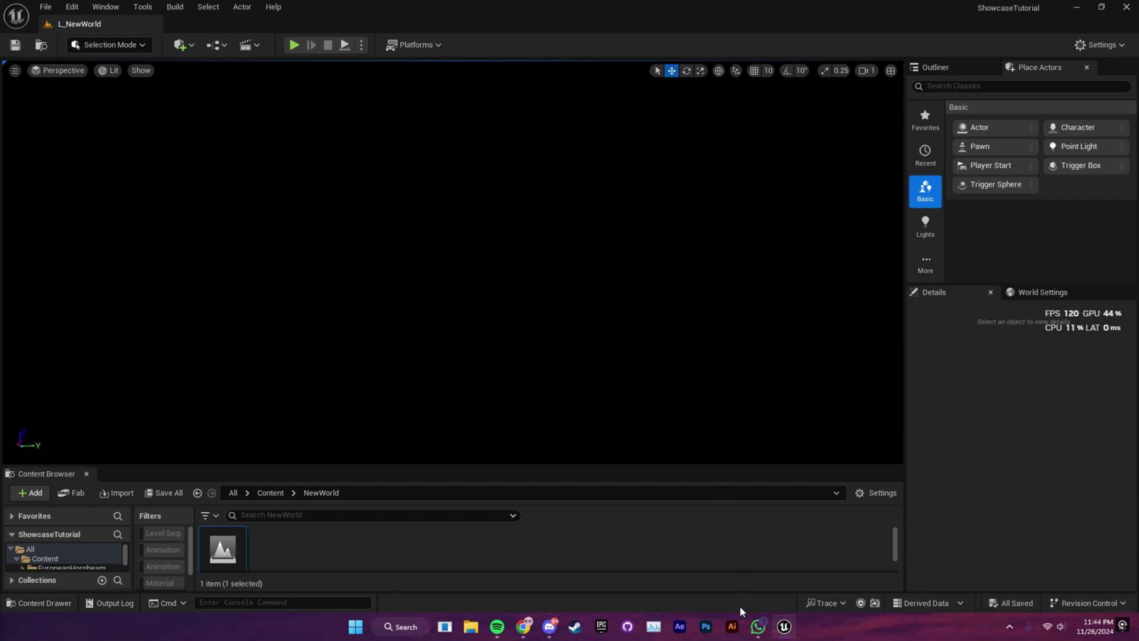
right_click(524, 628)
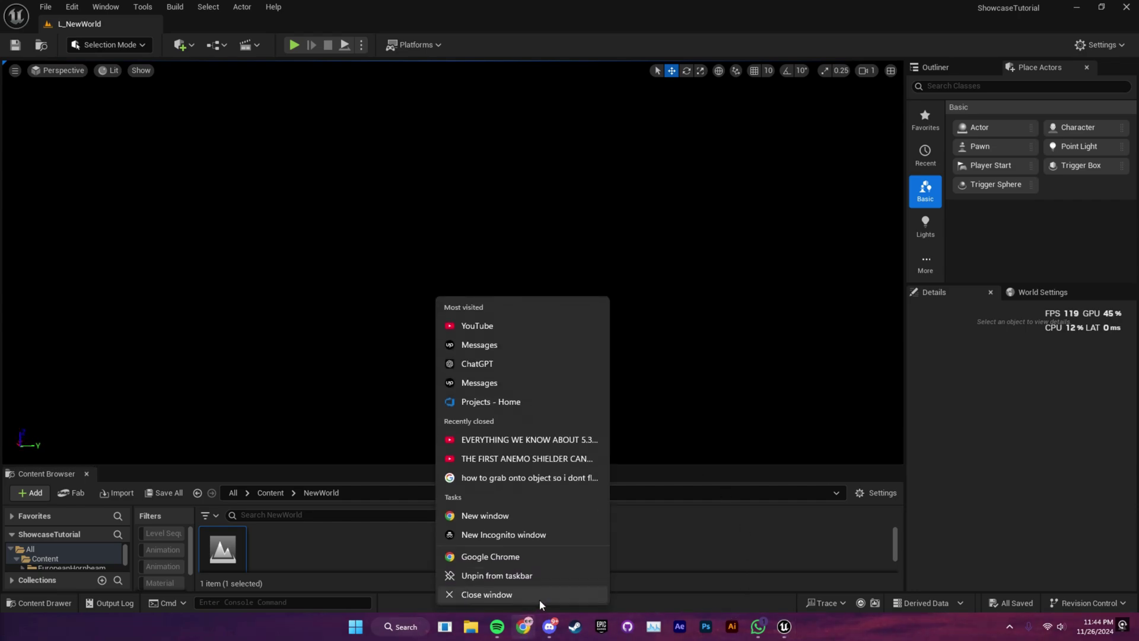
click(533, 558)
- Open a maximised Chrome window and search for 'heightmap'
click(519, 329)
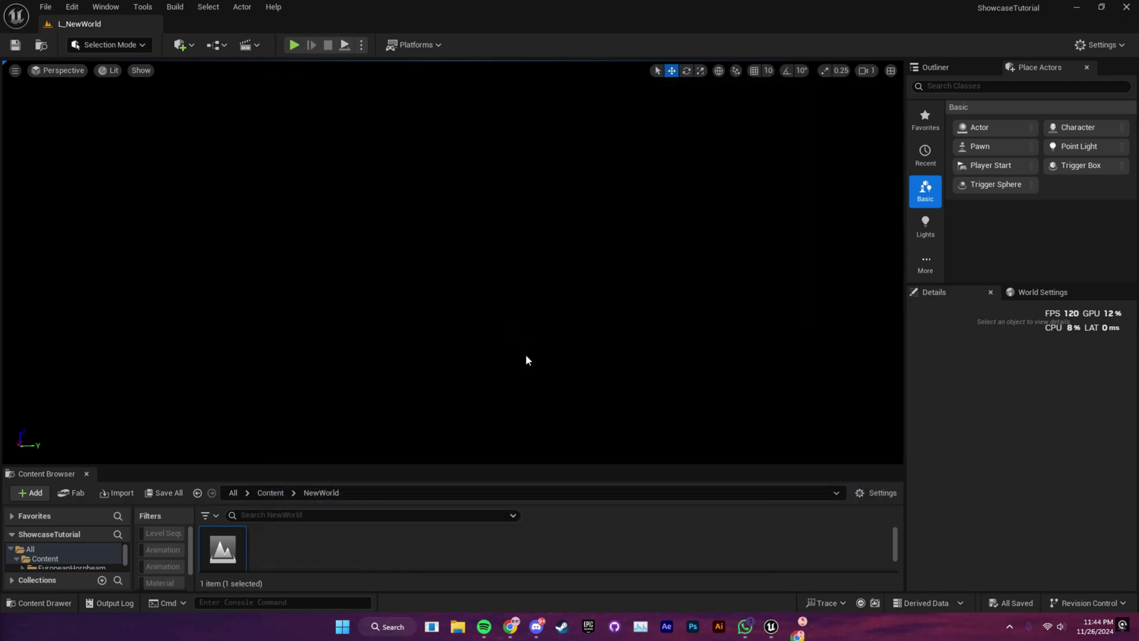
drag(0, 7, 548, 2)
text(hei)
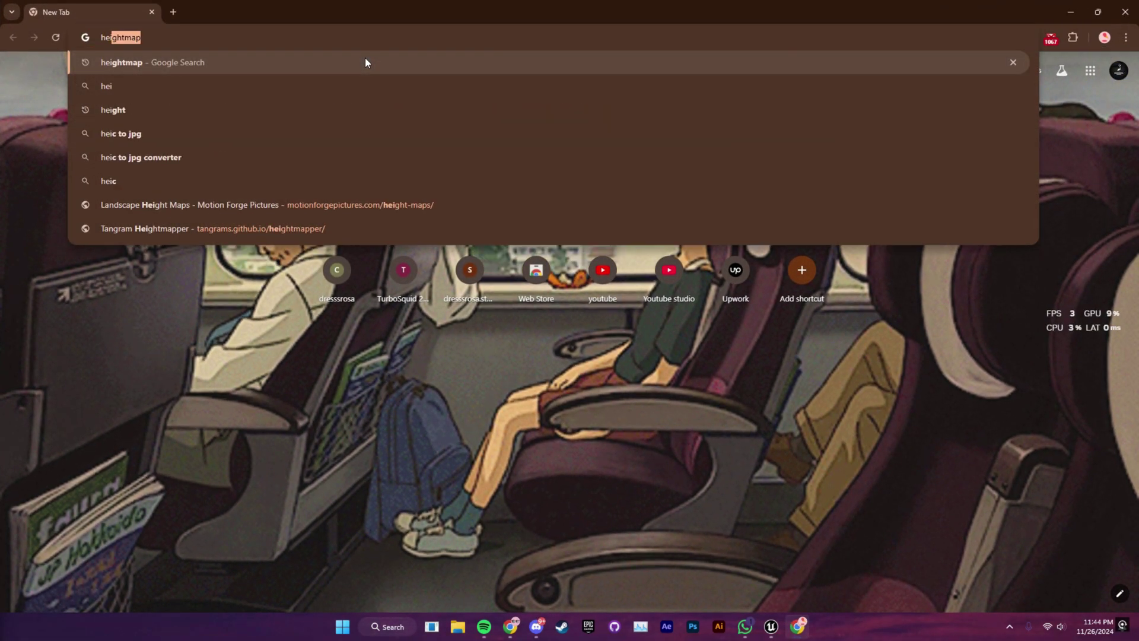
key(Return)
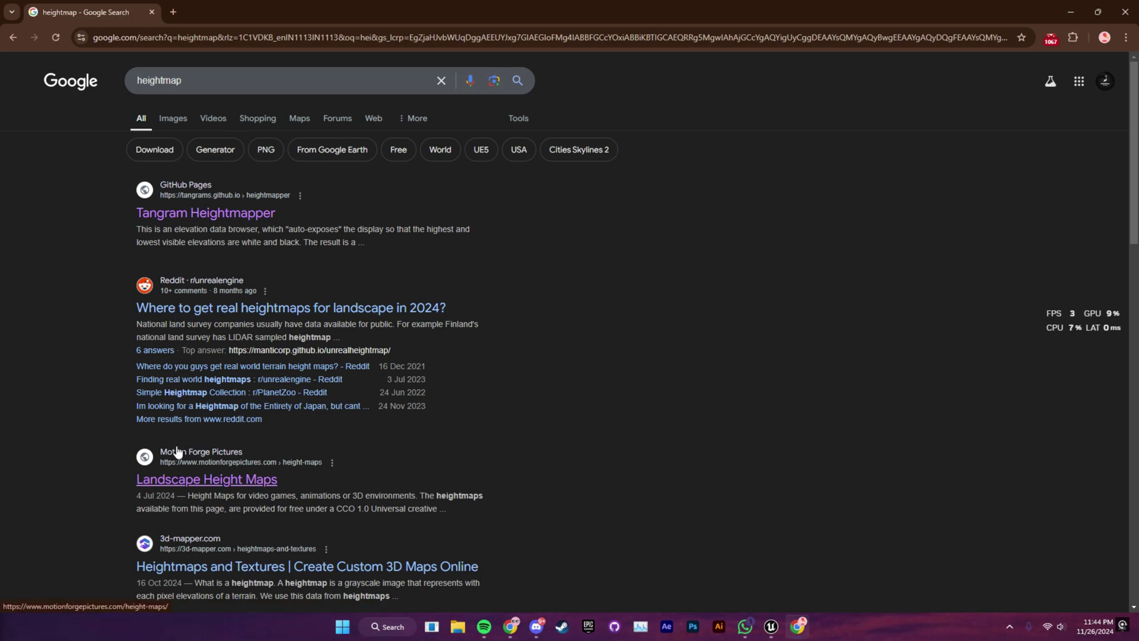
- On Motion Forge's Landscape Height Maps page, download Rugged Terrain with Rocky Peaks
click(182, 481)
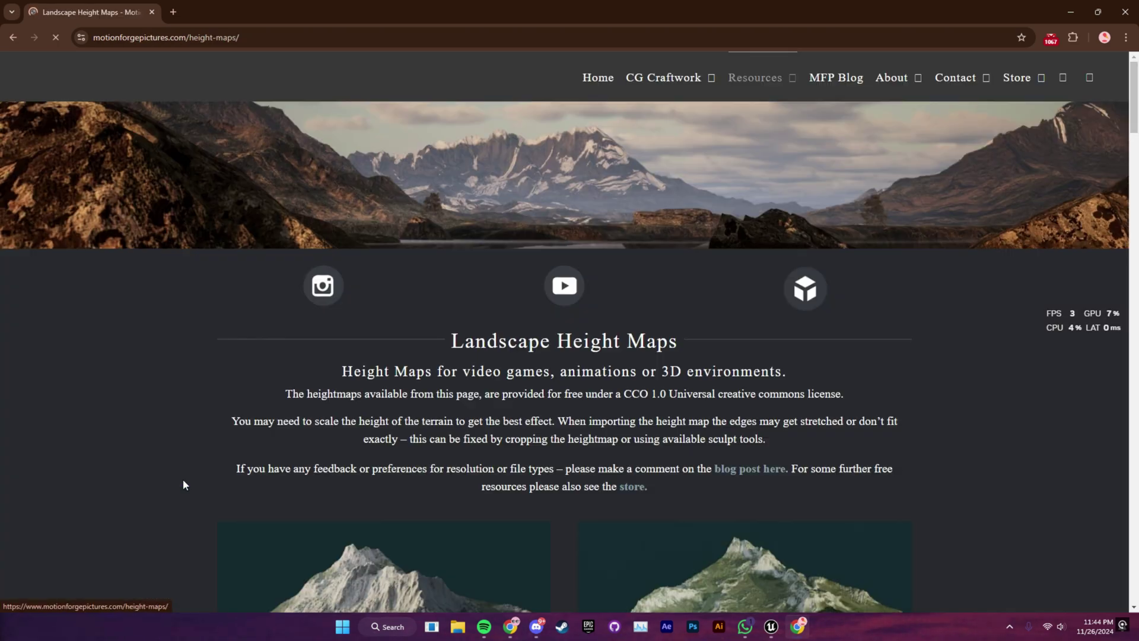
scroll(973, 279, down, 10)
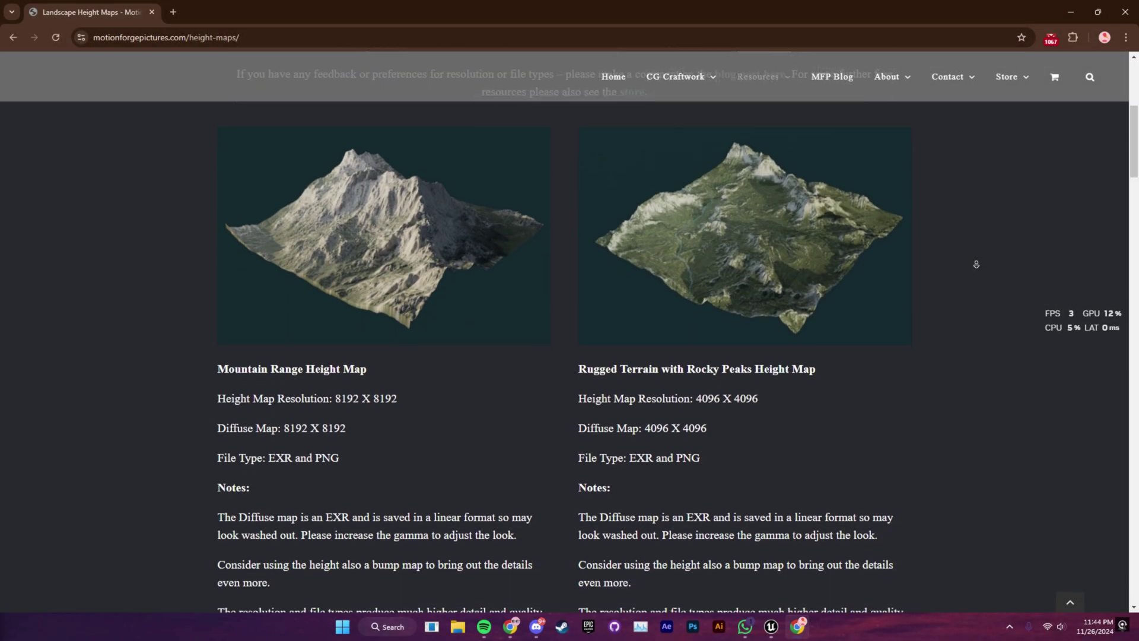
scroll(976, 264, down, 7)
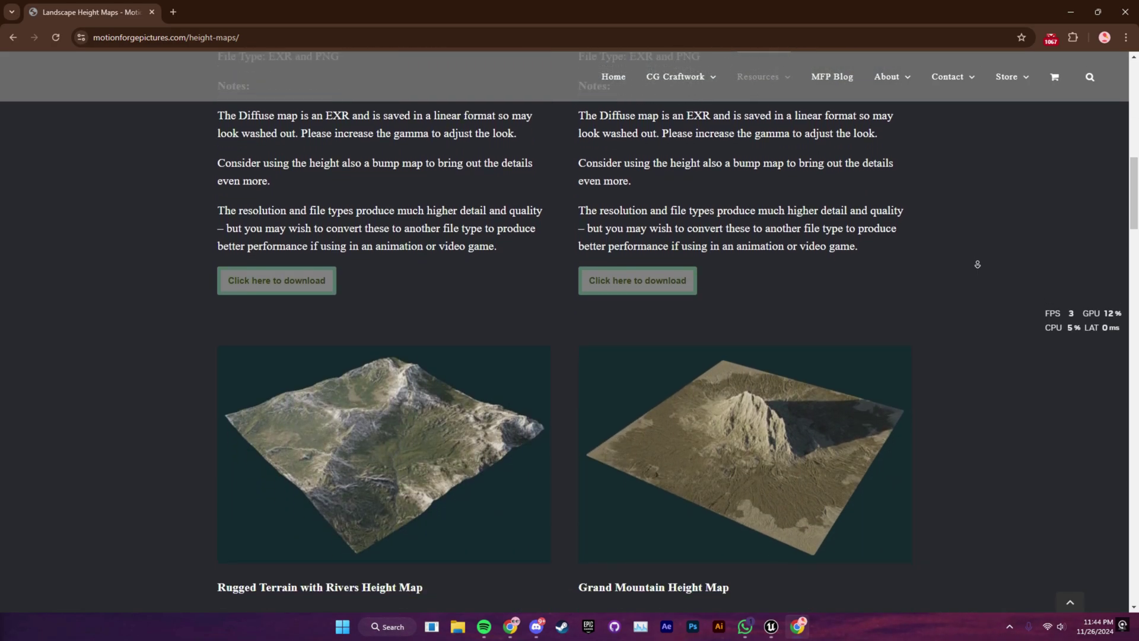
scroll(978, 264, down, 7)
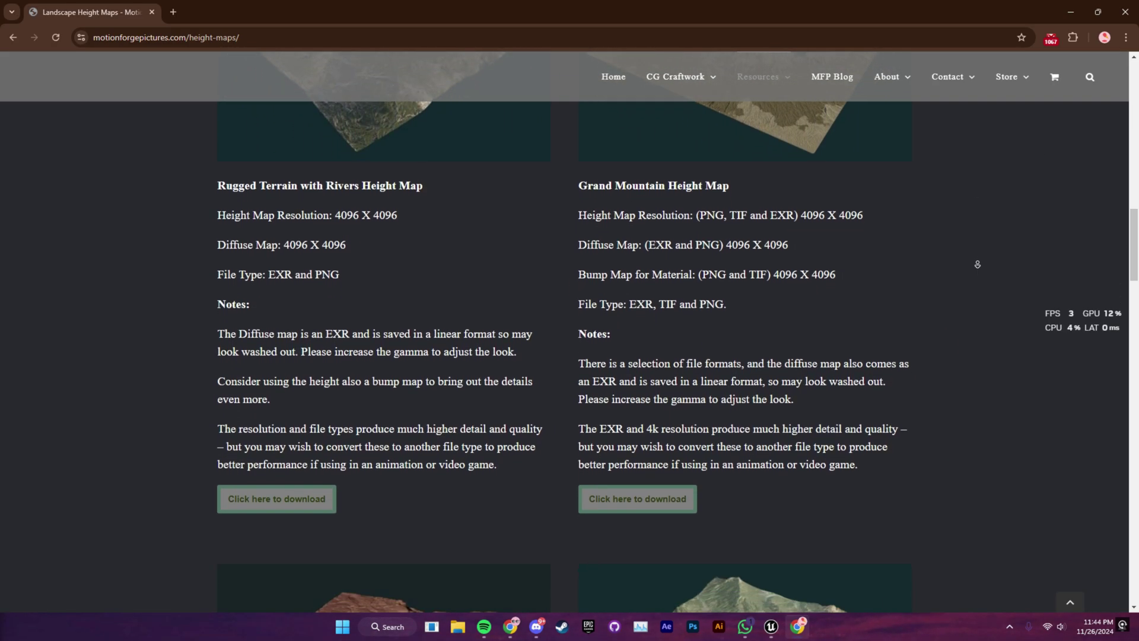
scroll(978, 264, down, 8)
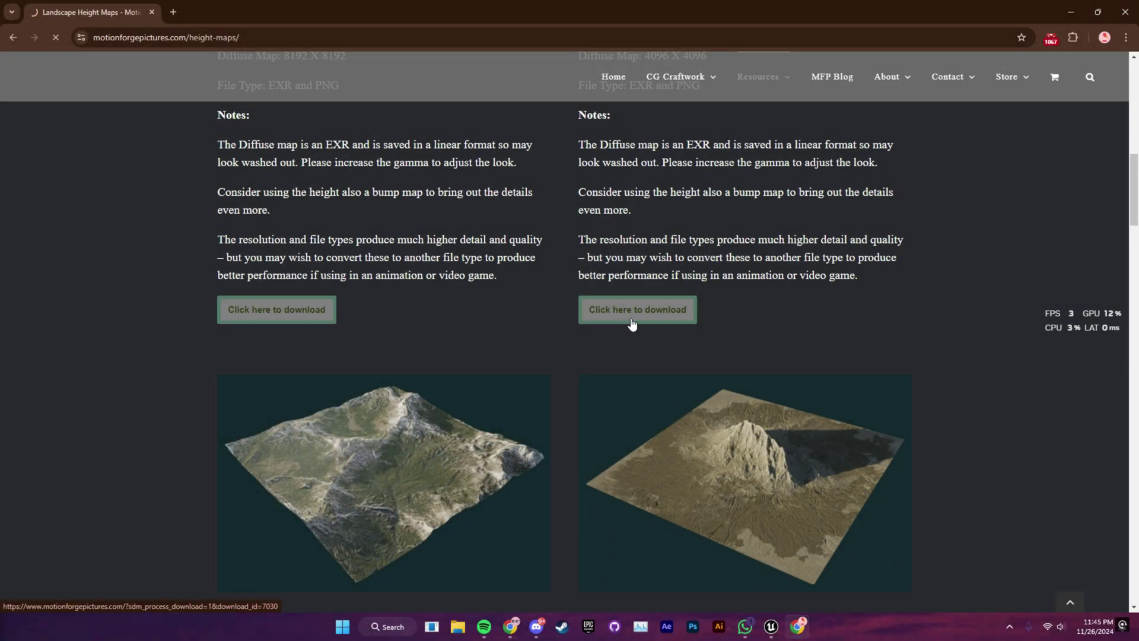
click(627, 320)
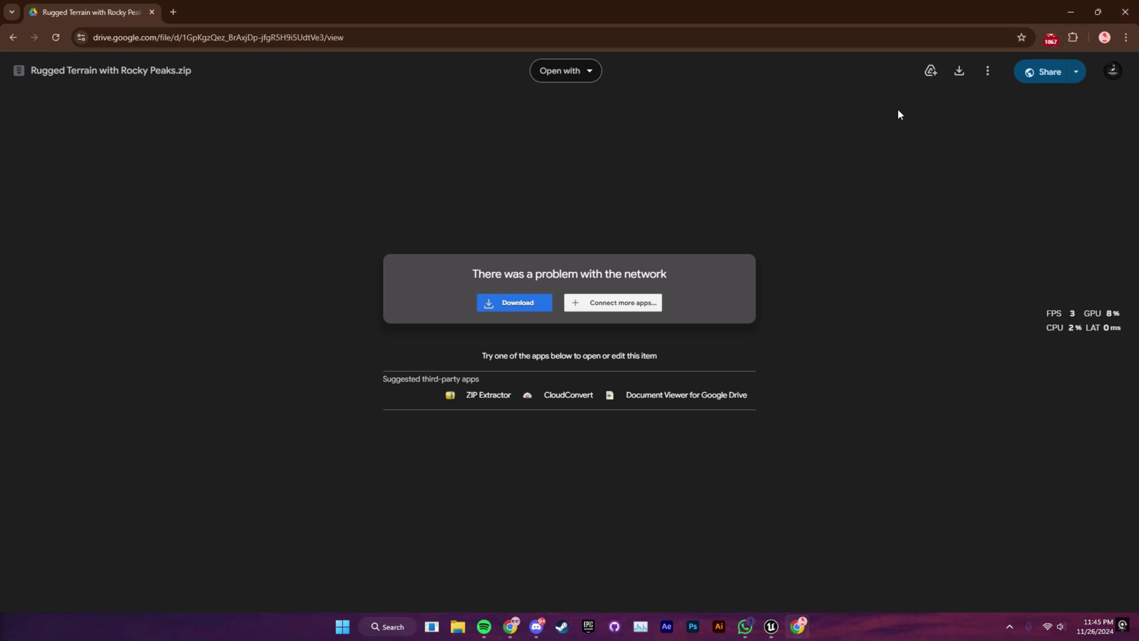
- Show the downloaded Rugged Terrain with Rocky Peaks zip in File Explorer
key(ctrl+j)
click(728, 137)
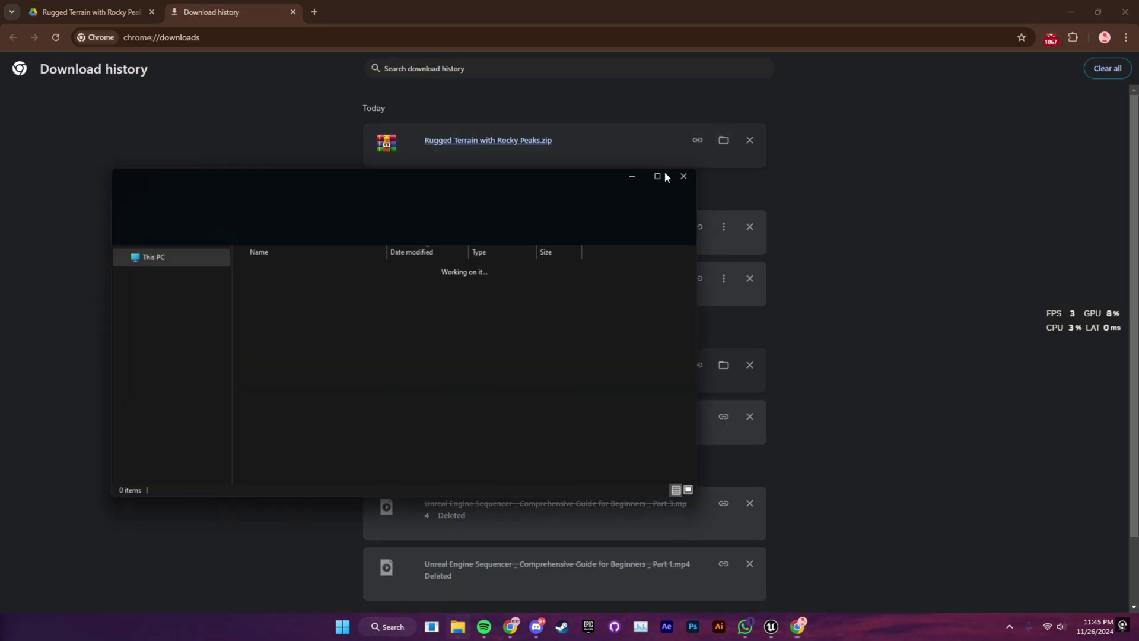
right_click(220, 122)
mouse_move(262, 319)
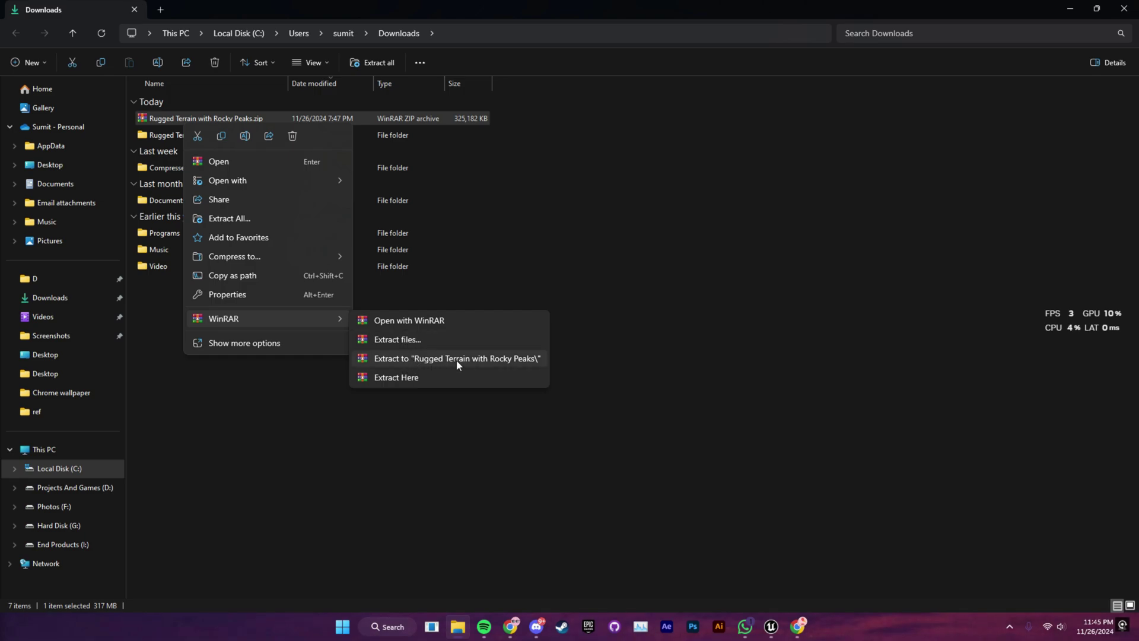
click(310, 376)
- Open the extracted terrain folders, check the 4097 x 4097 Height Map PNG, return to Unreal
double_click(231, 136)
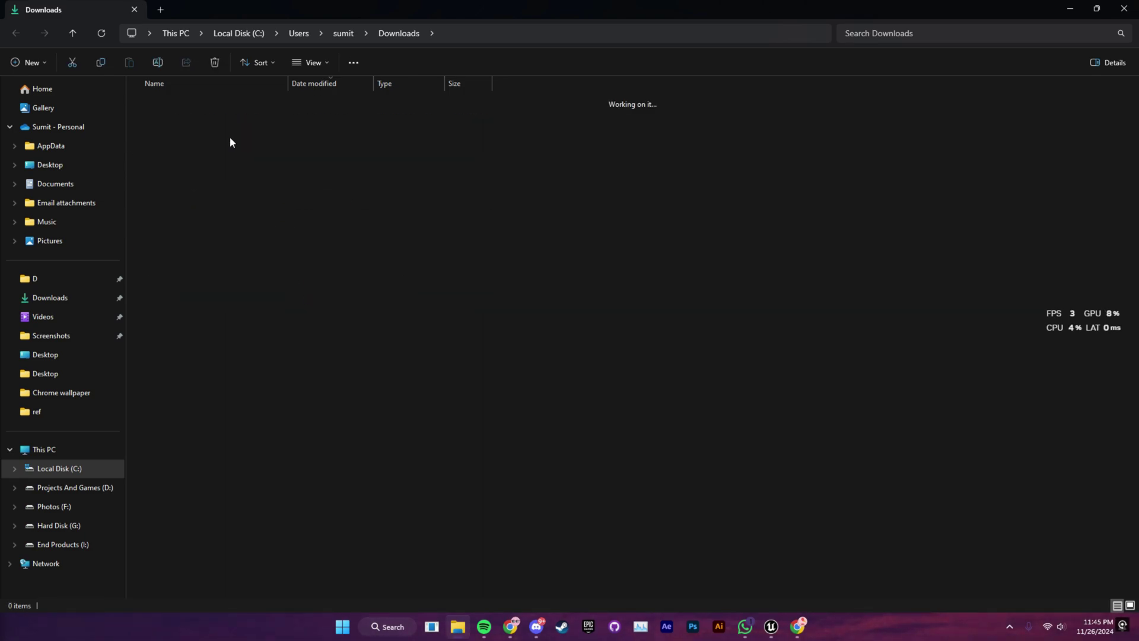
double_click(245, 121)
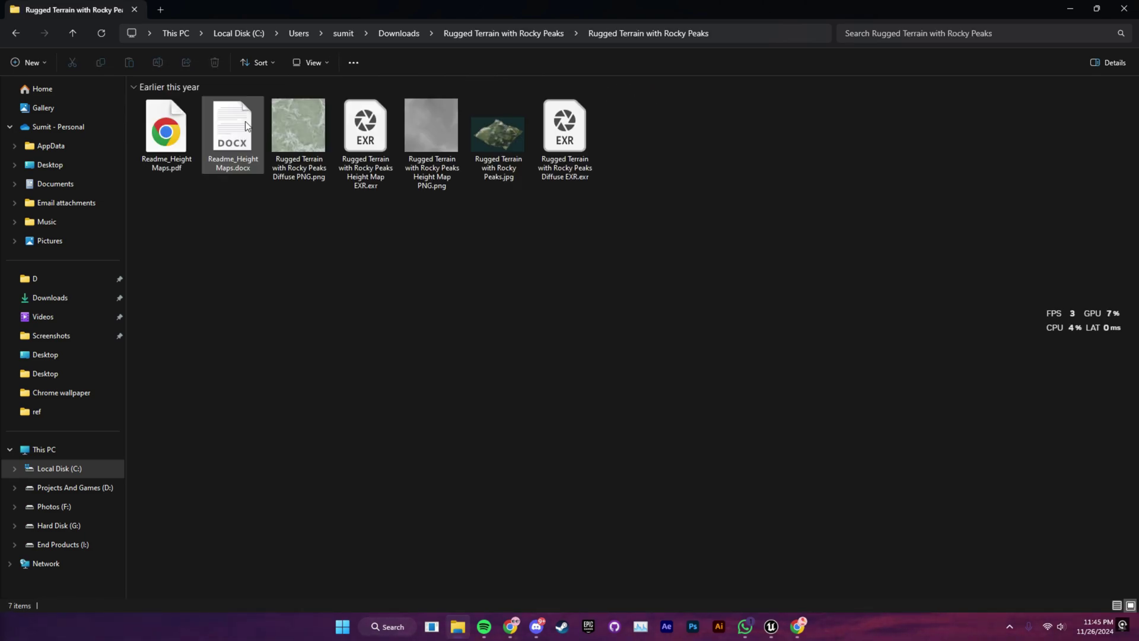
click(414, 128)
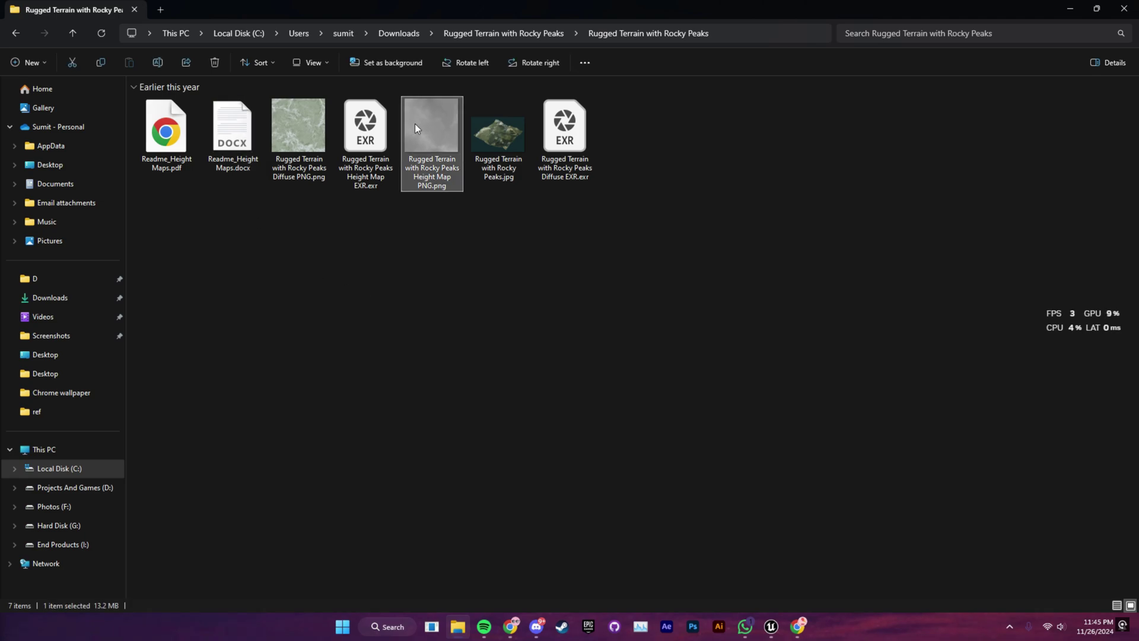
mouse_move(410, 136)
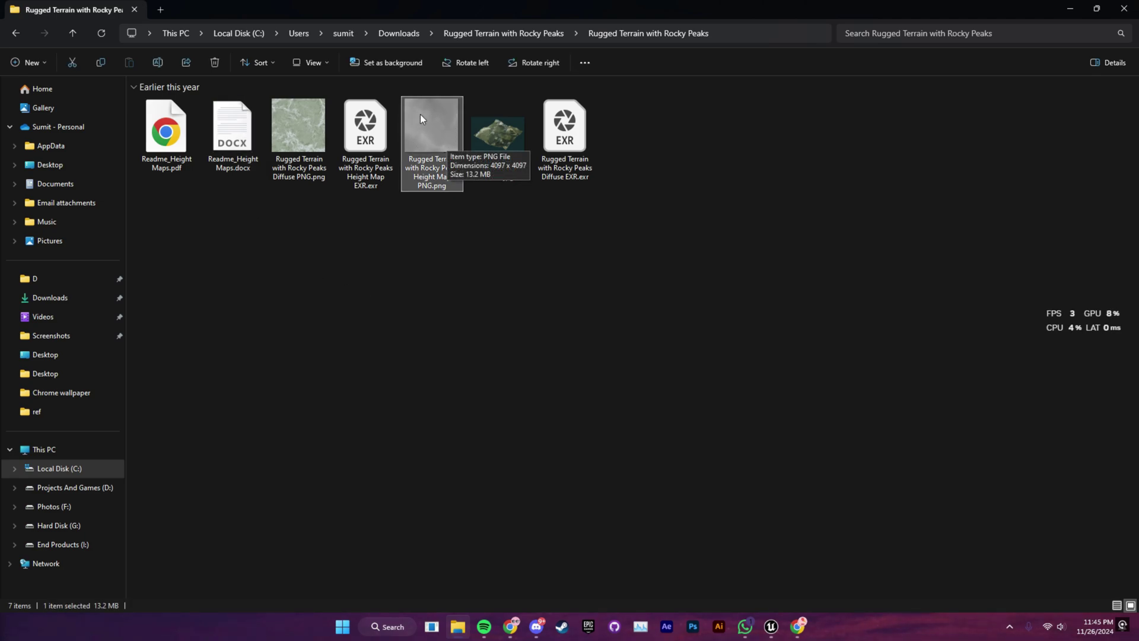
click(772, 626)
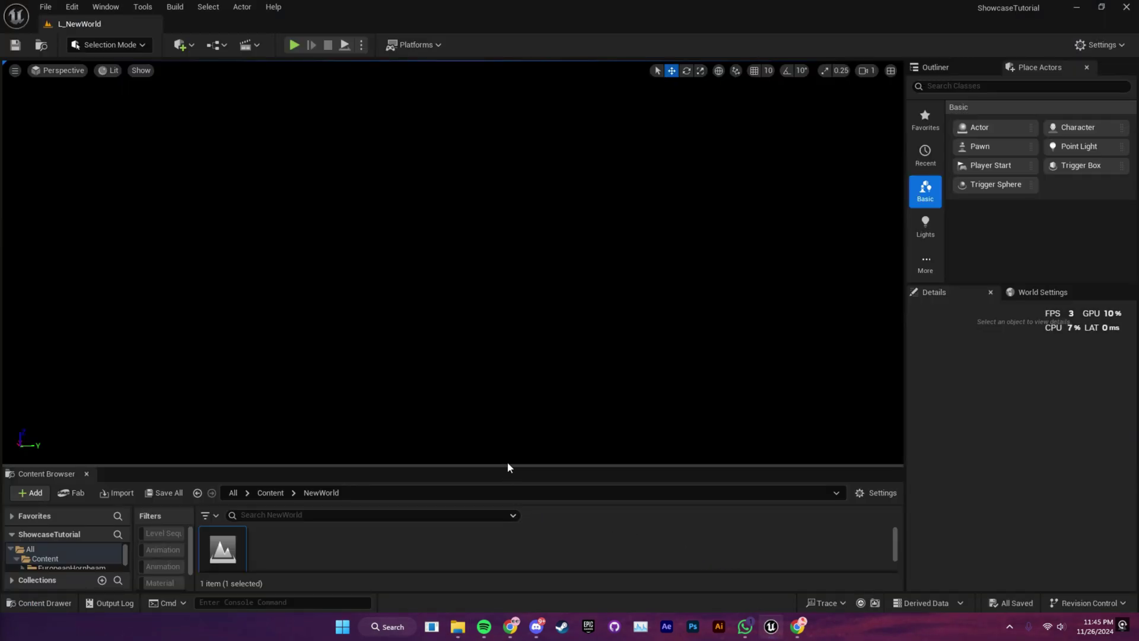
- Switch to Landscape Mode and pull the view back to see the landscape grid
drag(509, 465, 506, 425)
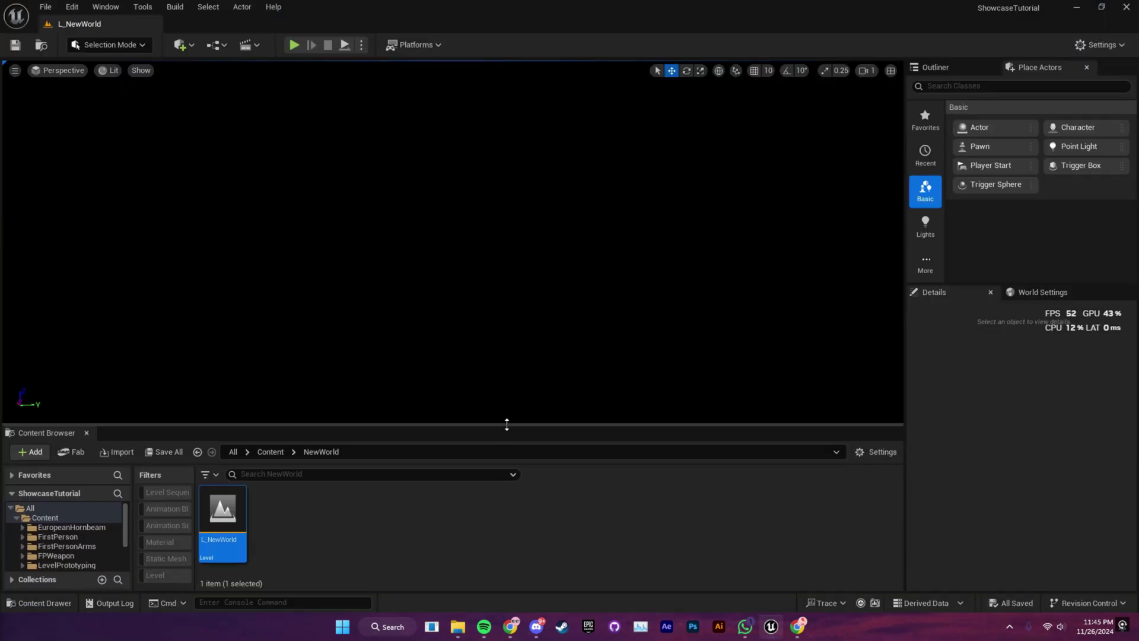
click(132, 52)
click(121, 80)
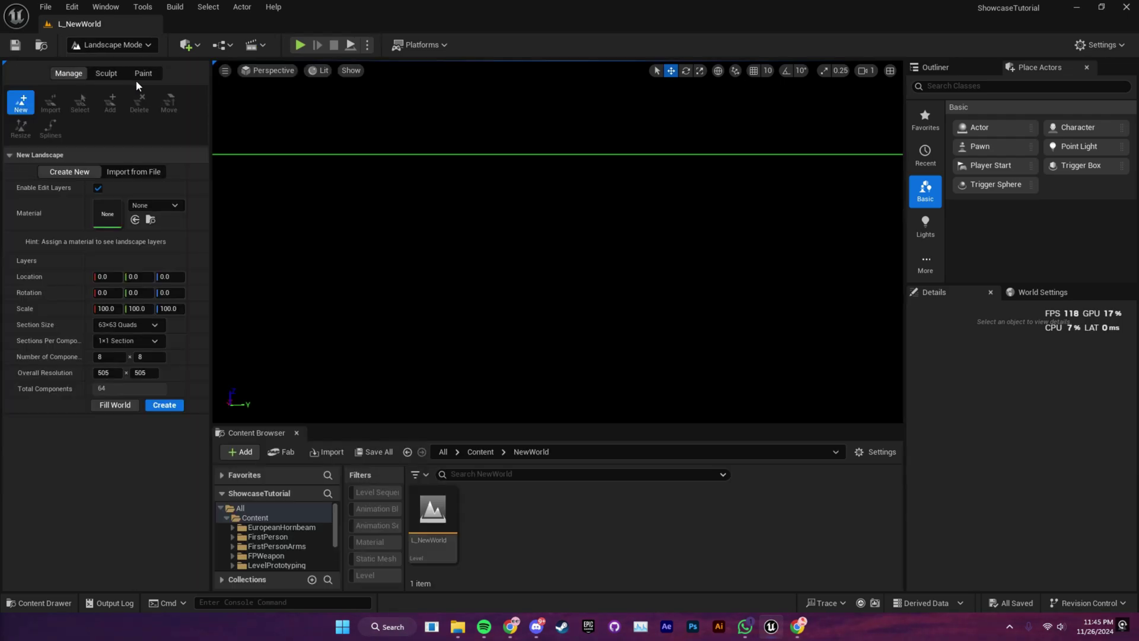
right_drag(374, 177, 436, 185)
key(s)
right_drag(220, 175, 375, 176)
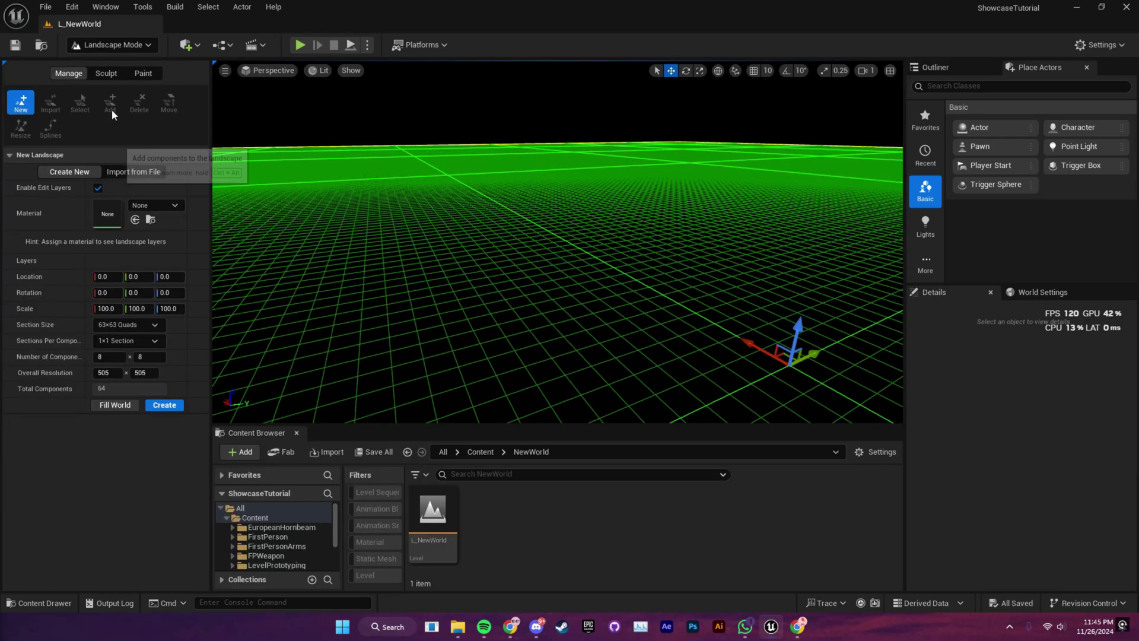
- Import the Rugged Terrain Height Map PNG from file with a Z scale of 500
click(127, 169)
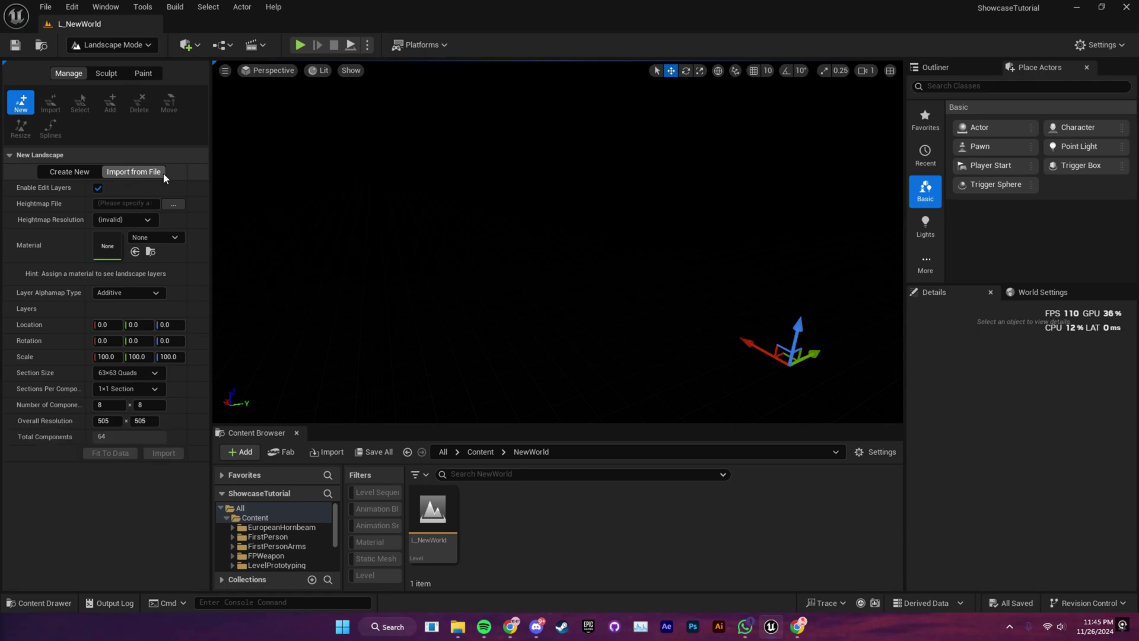
click(173, 203)
click(222, 145)
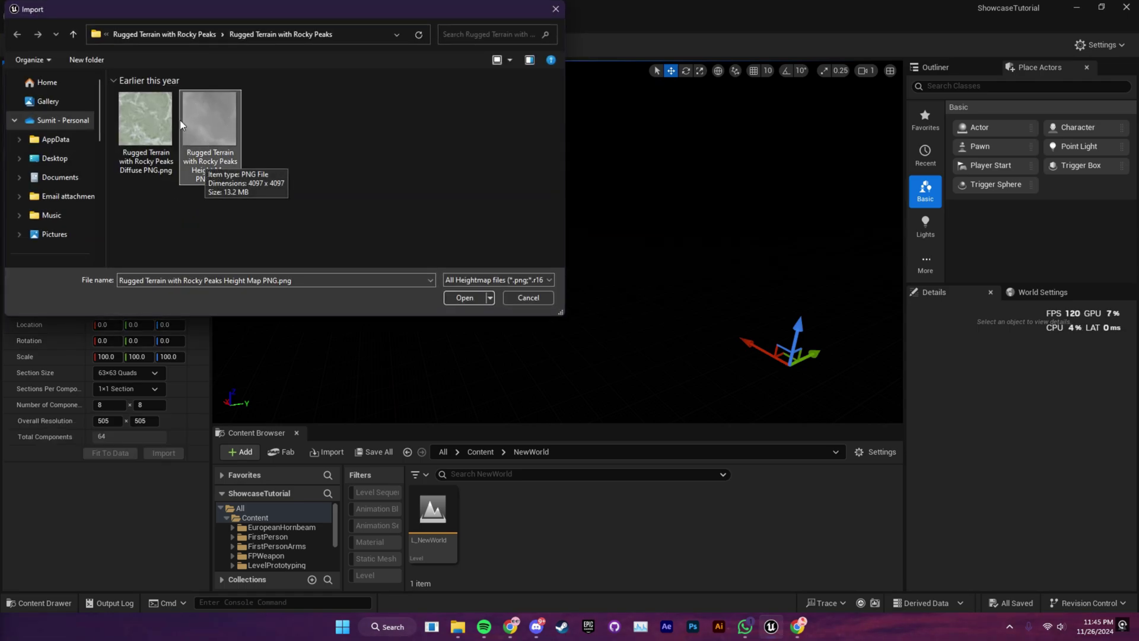
click(460, 297)
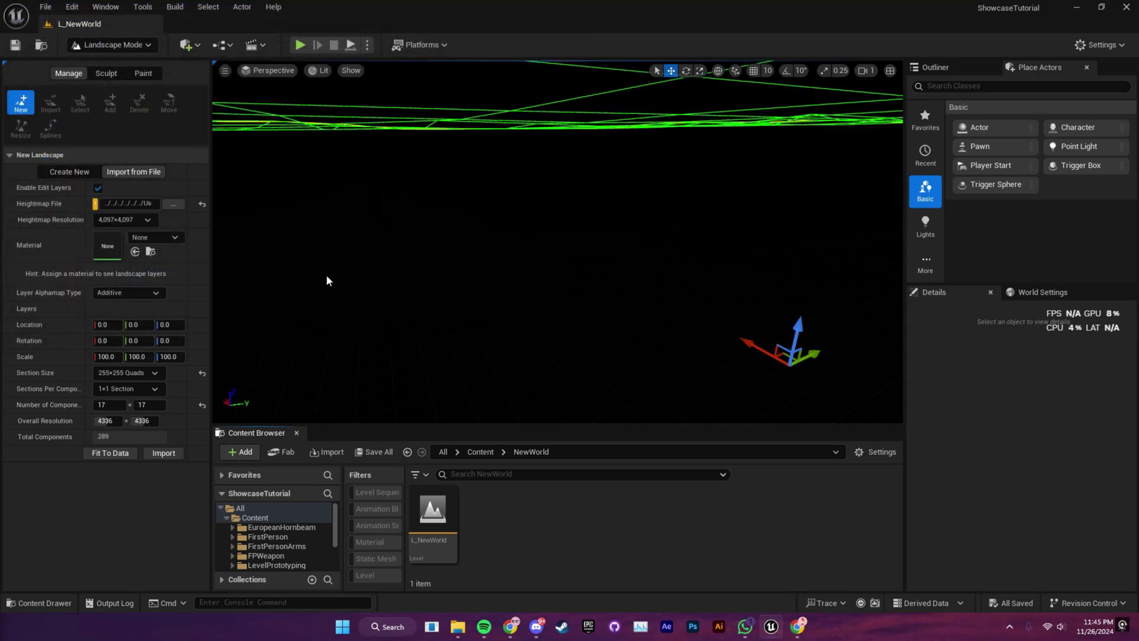
click(169, 357)
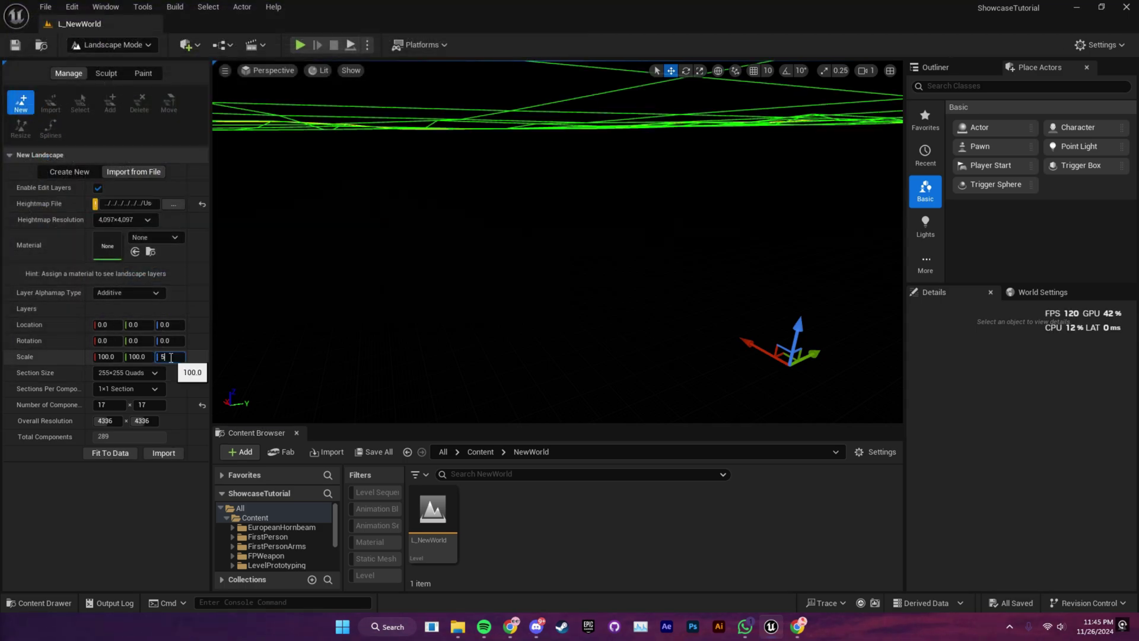
key(Return)
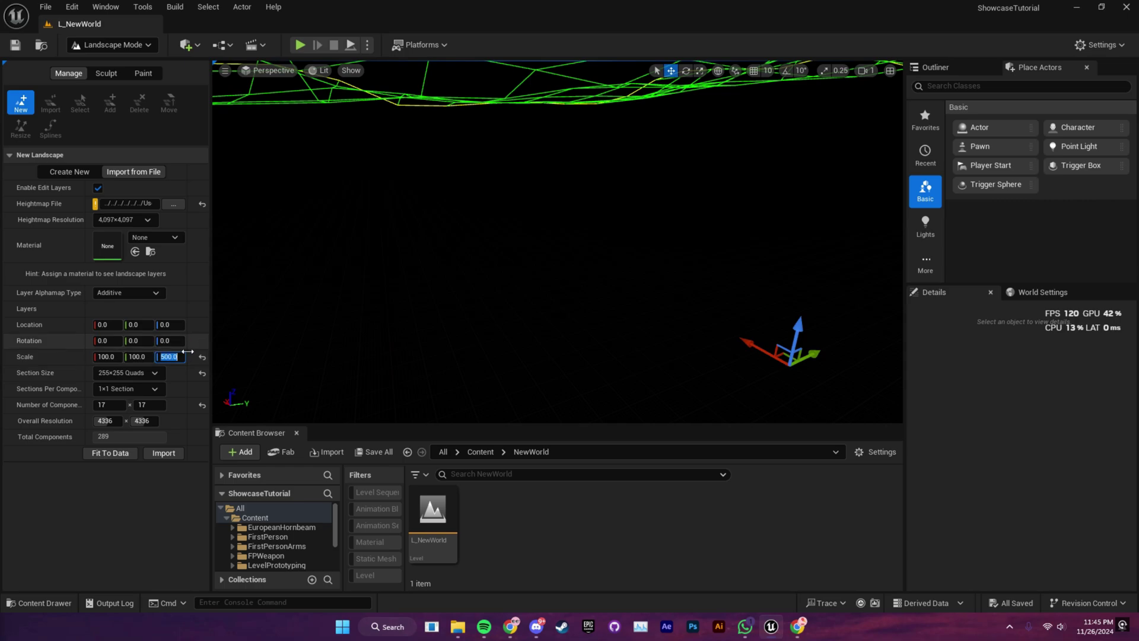
click(101, 487)
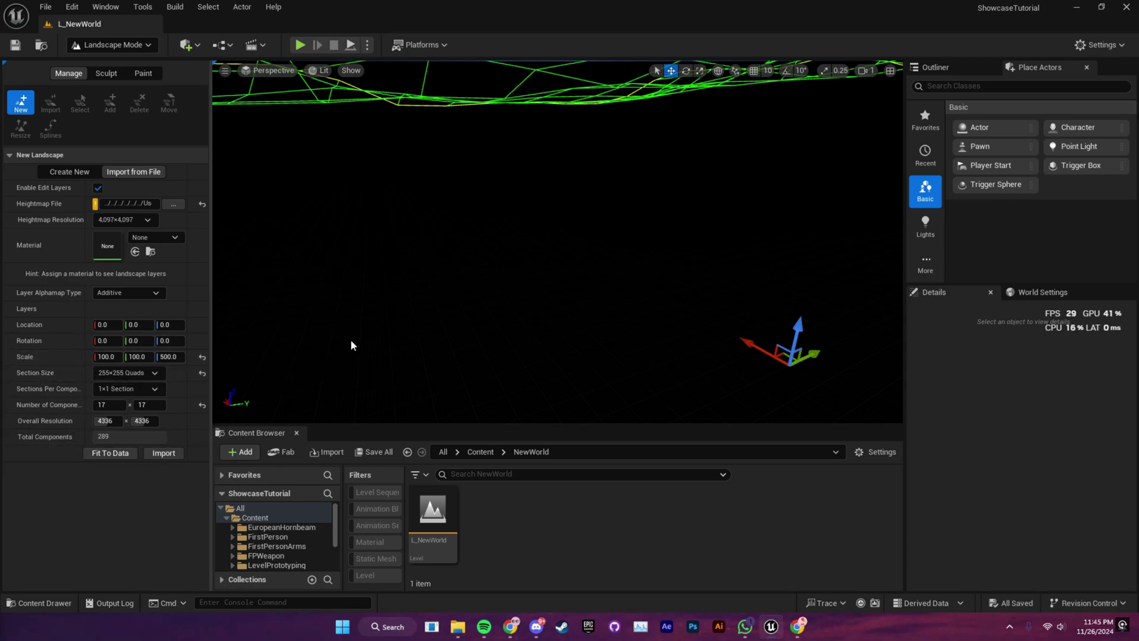
- Inspect the wireframe preview and build the landscape
right_drag(351, 339, 528, 325)
scroll(351, 339, up, 3)
right_drag(370, 359, 374, 362)
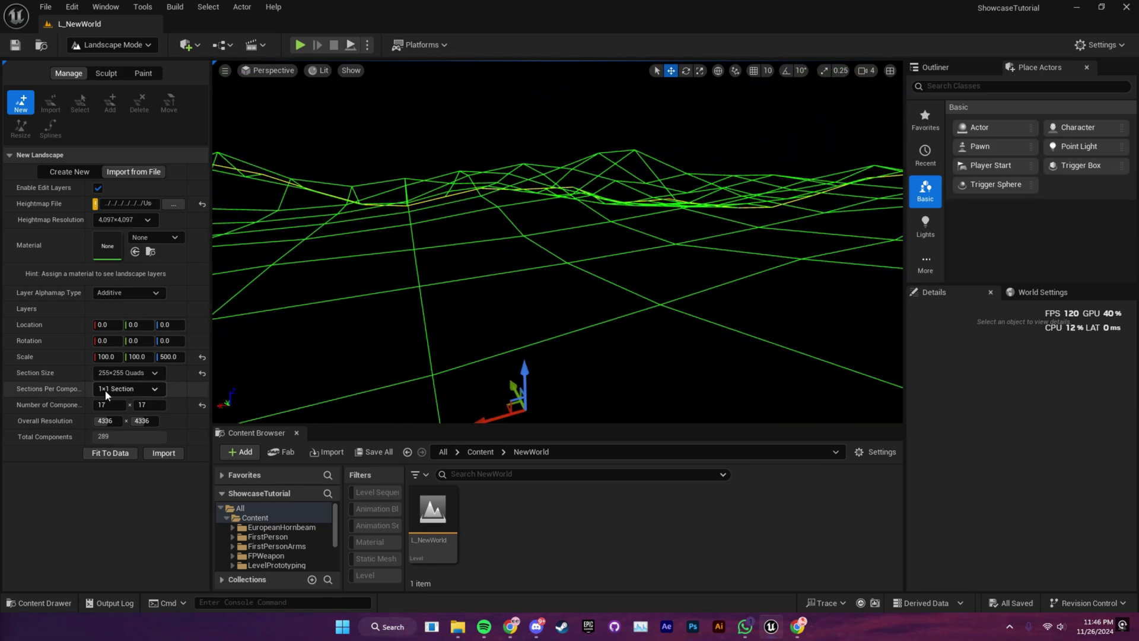
click(160, 453)
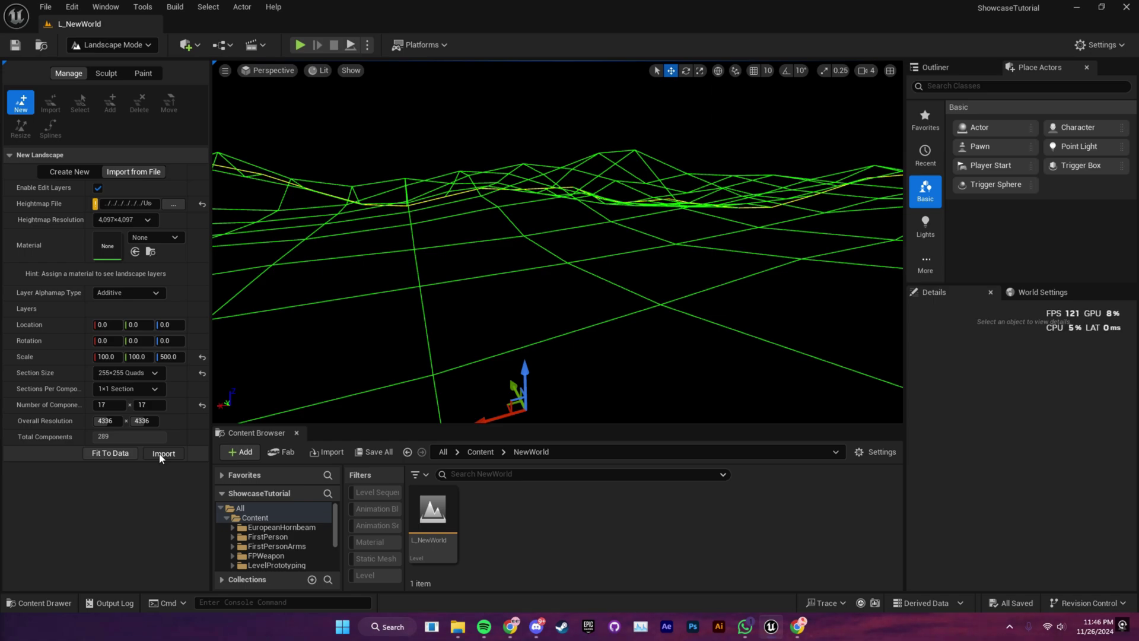
- Save all changes and return to Selection Mode
click(370, 451)
click(663, 448)
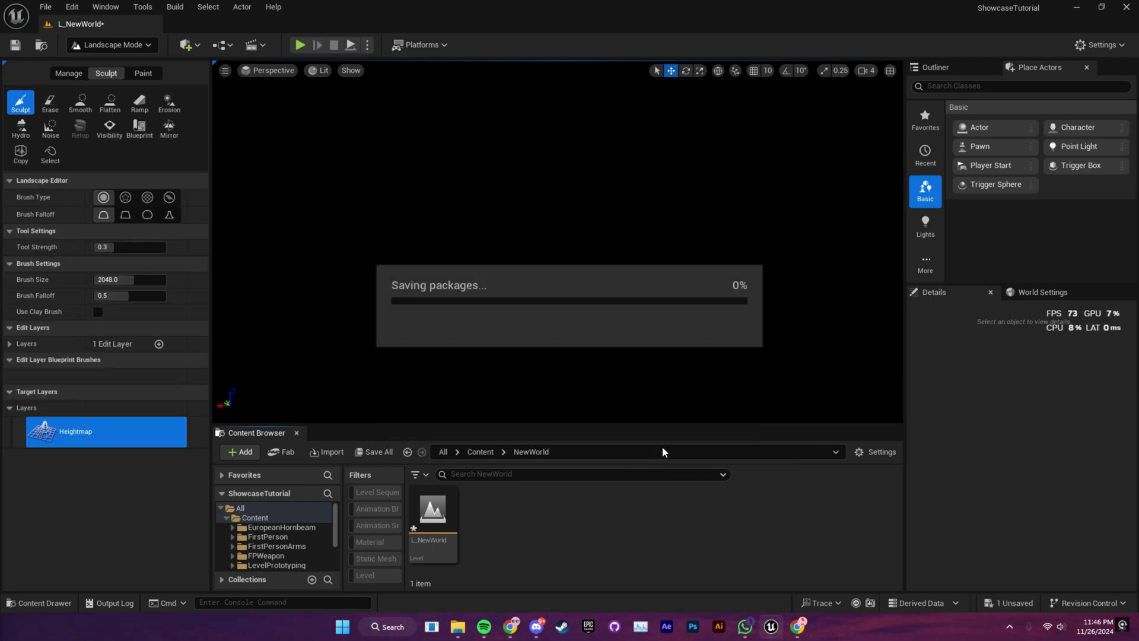
click(112, 41)
click(119, 65)
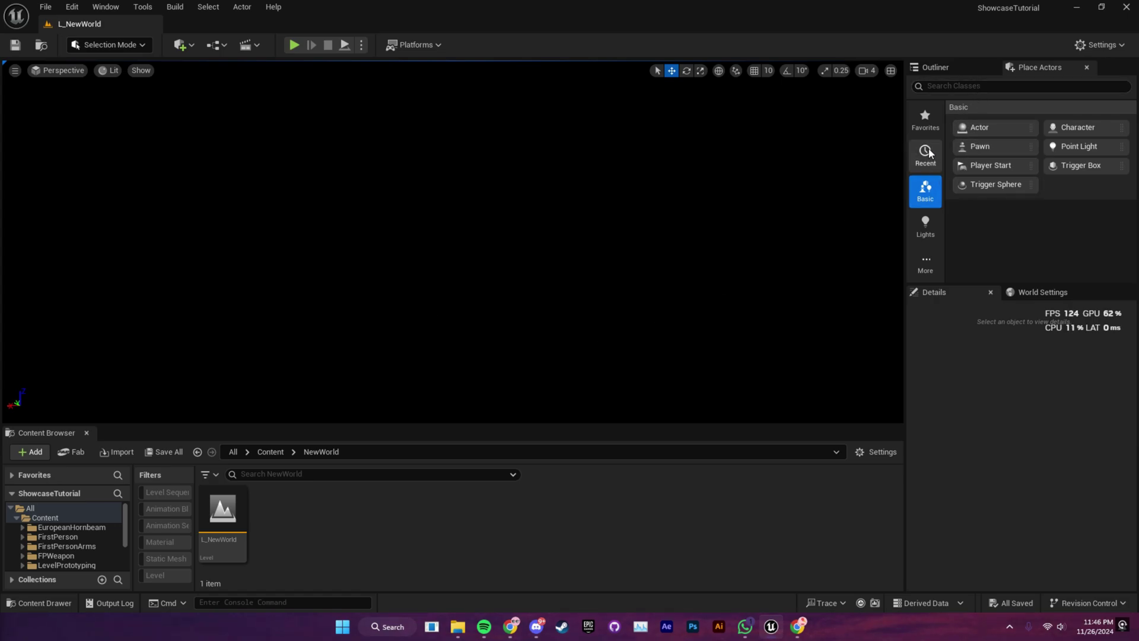
- Add a directional light and a sky light with Real Time Capture enabled
click(926, 227)
drag(963, 285, 963, 510)
drag(997, 127, 542, 295)
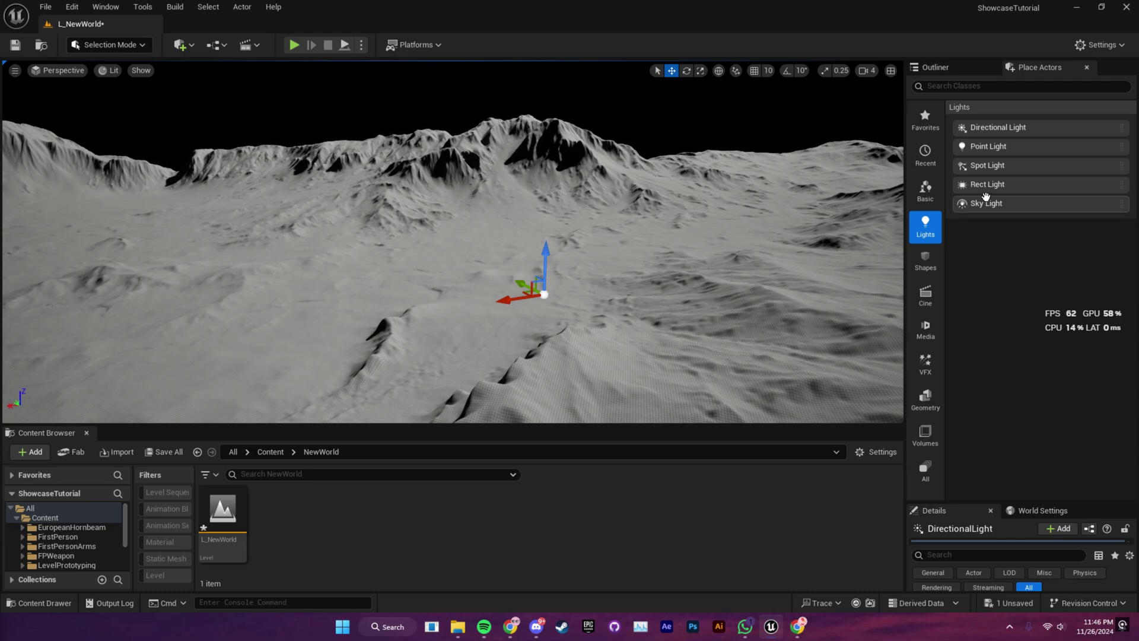
drag(1009, 502, 1008, 324)
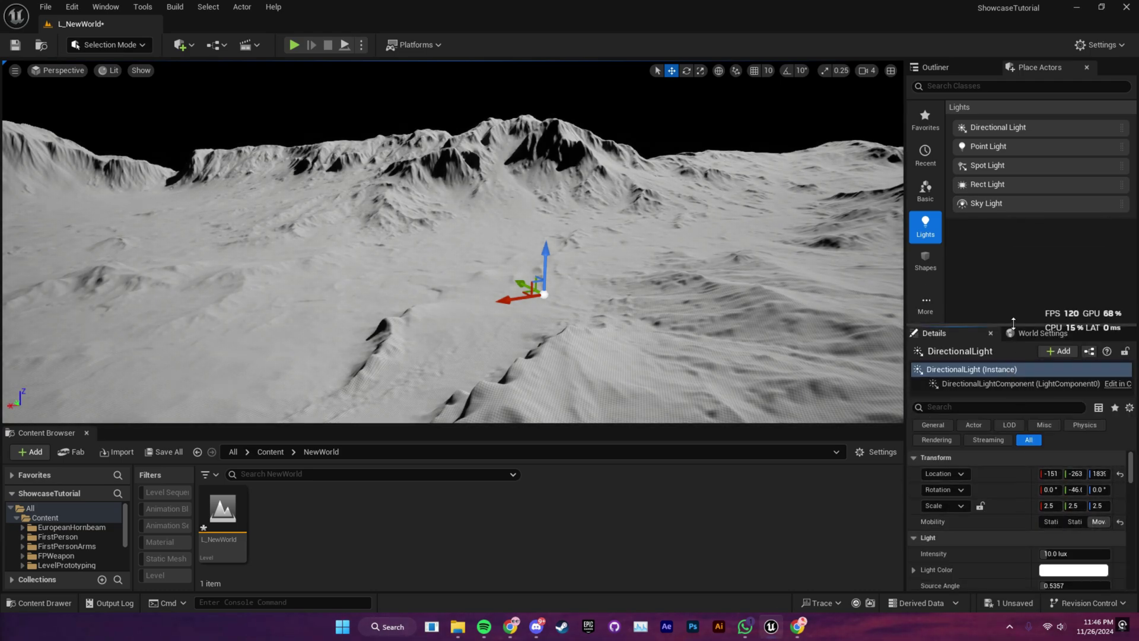
drag(536, 295, 537, 295)
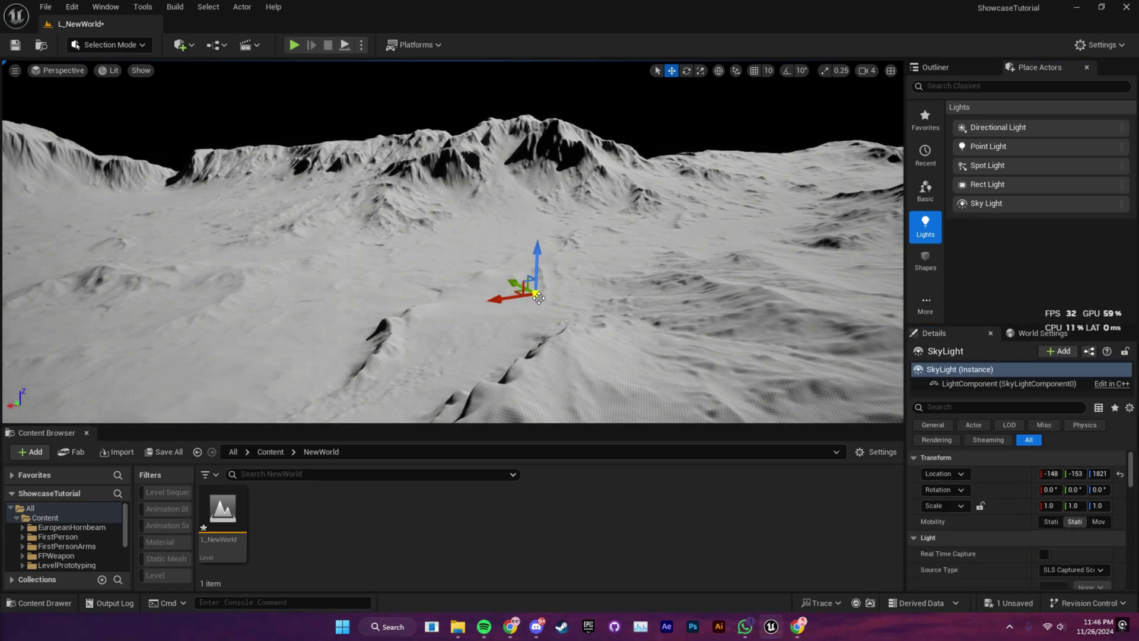
click(1044, 553)
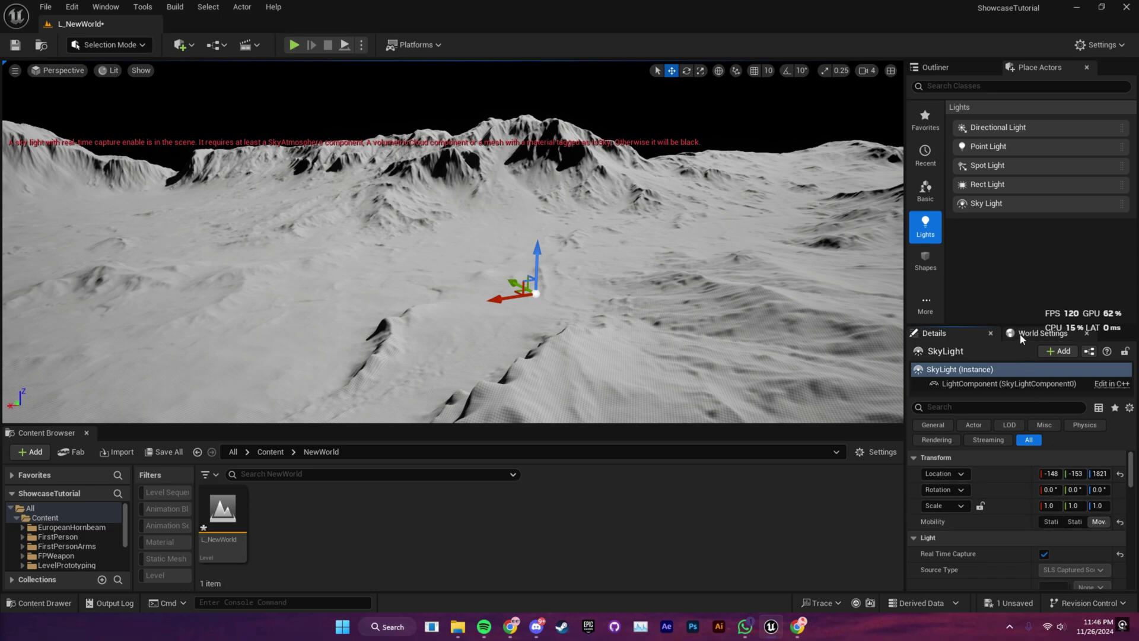
drag(1017, 325, 1022, 494)
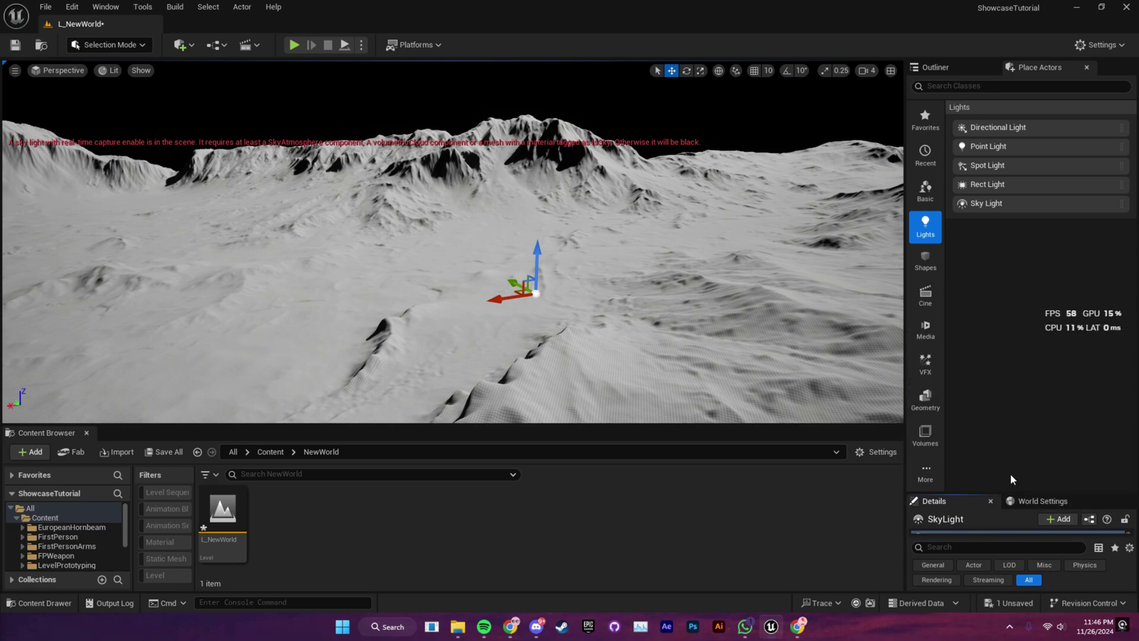
- Add a post process volume, sky atmosphere, volumetric clouds and exponential height fog
click(926, 363)
drag(978, 129, 550, 287)
drag(981, 143, 551, 287)
drag(982, 168, 753, 282)
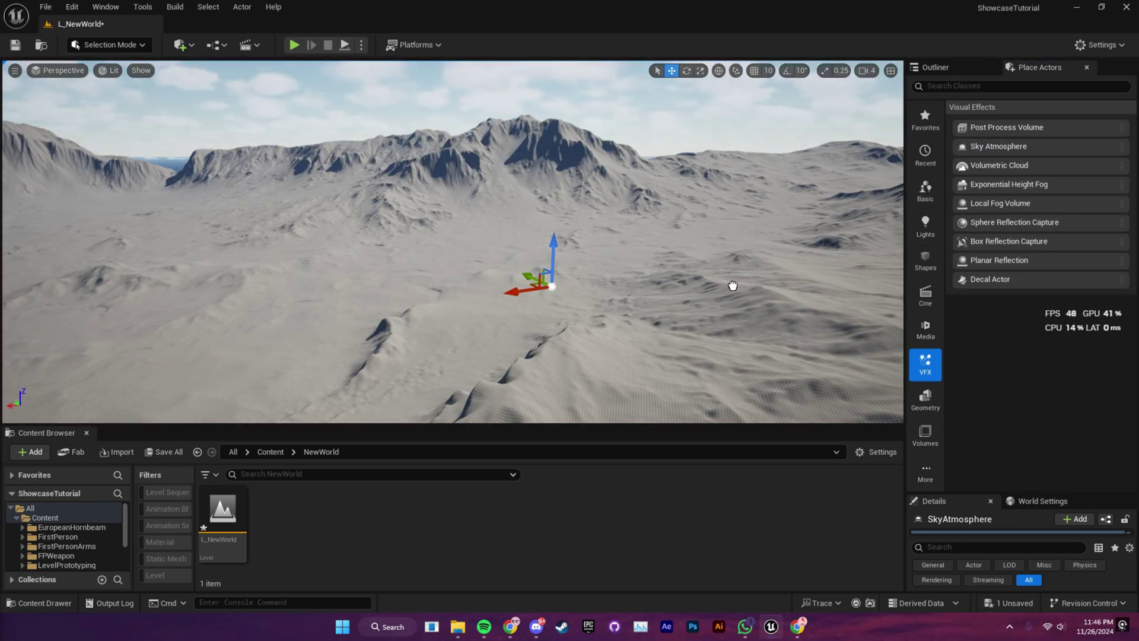
drag(534, 289, 535, 290)
drag(989, 189, 533, 314)
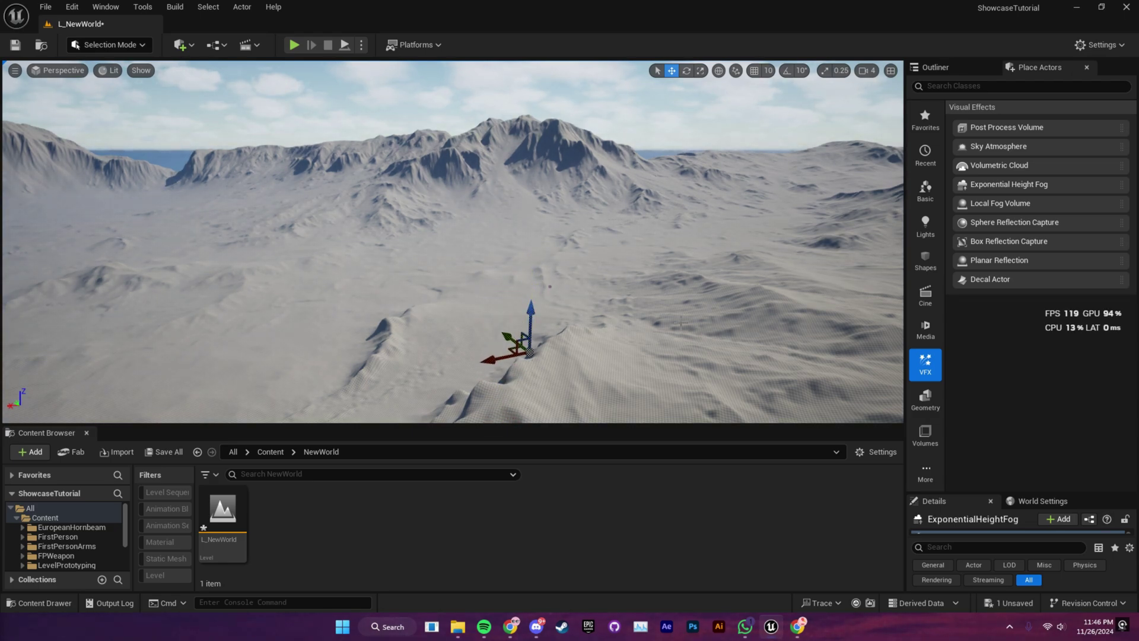
drag(1016, 494, 1007, 165)
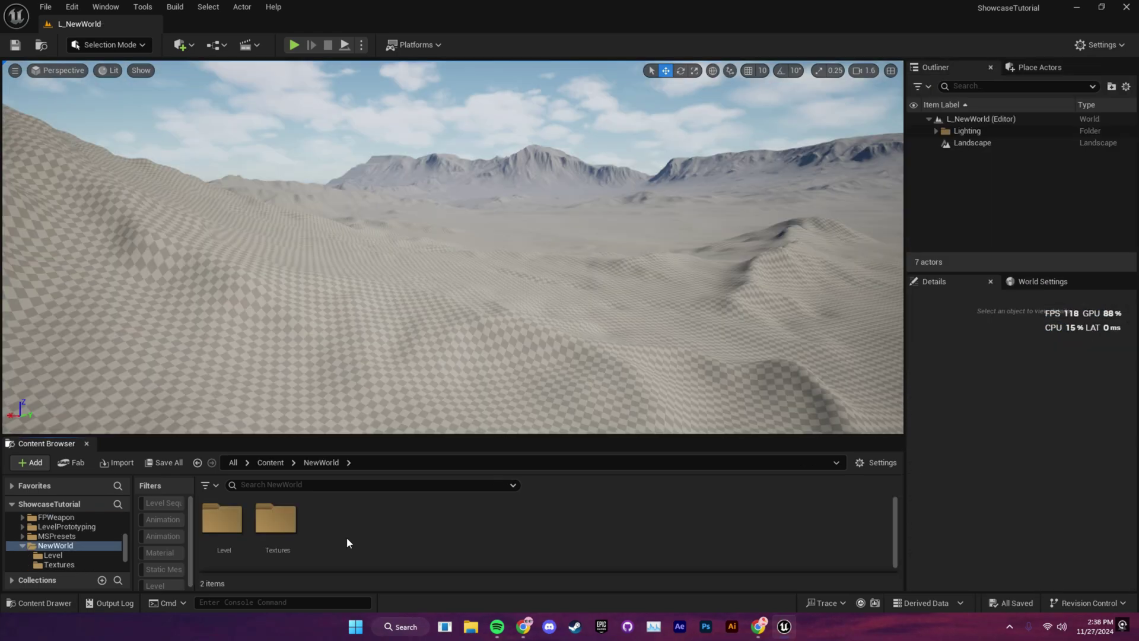
- Create a Materials folder in NewWorld containing a new material named M_Landscape
right_click(336, 525)
click(384, 138)
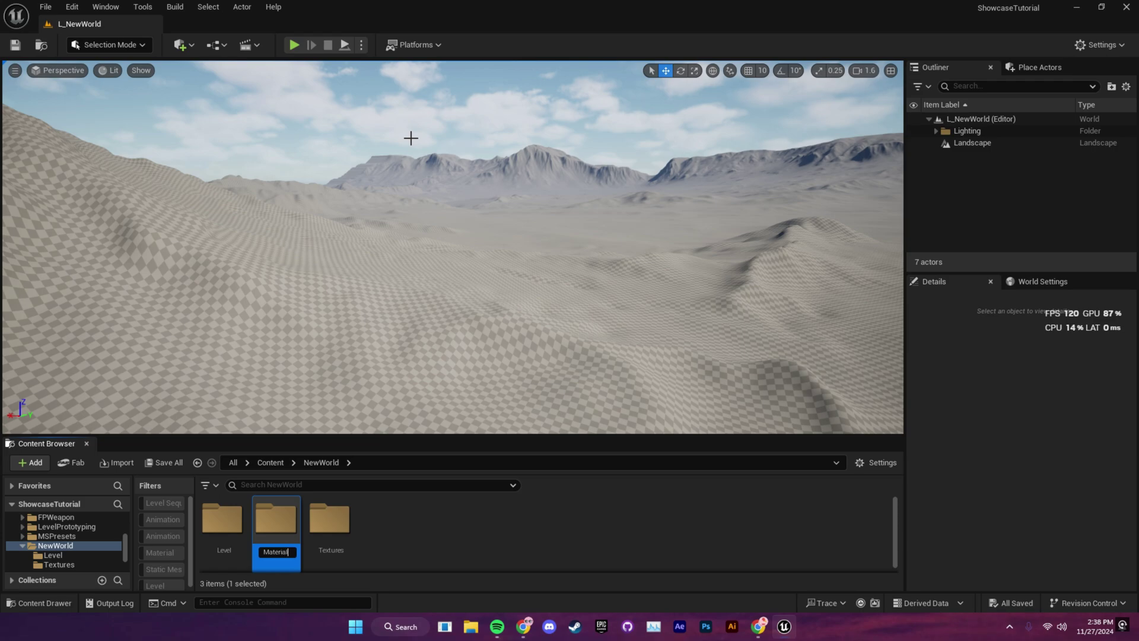
key(Return)
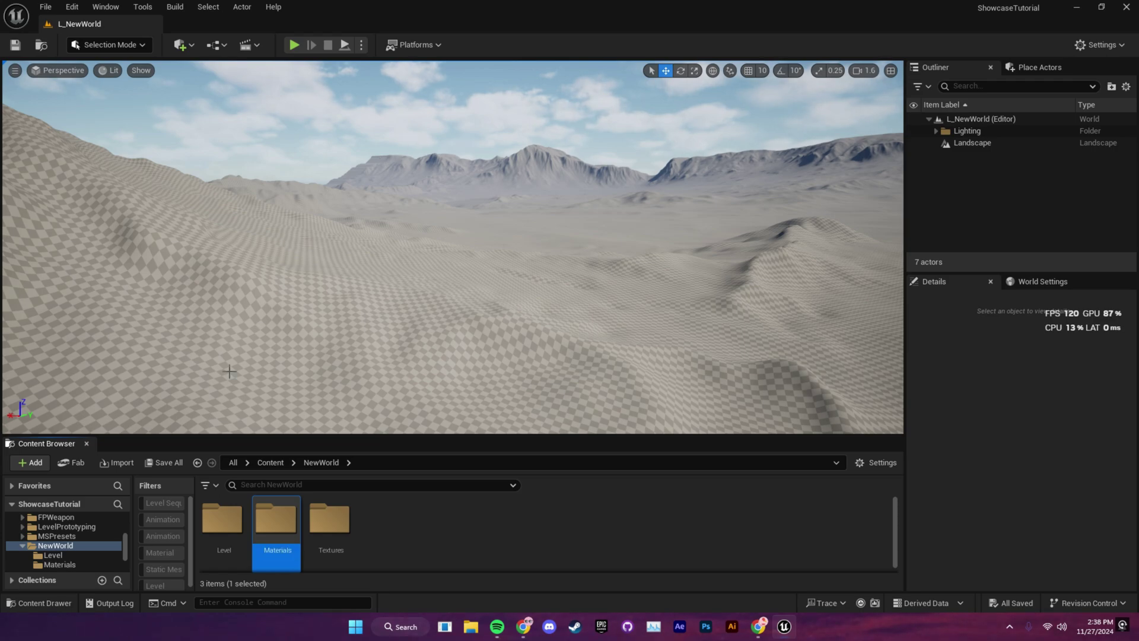
double_click(274, 514)
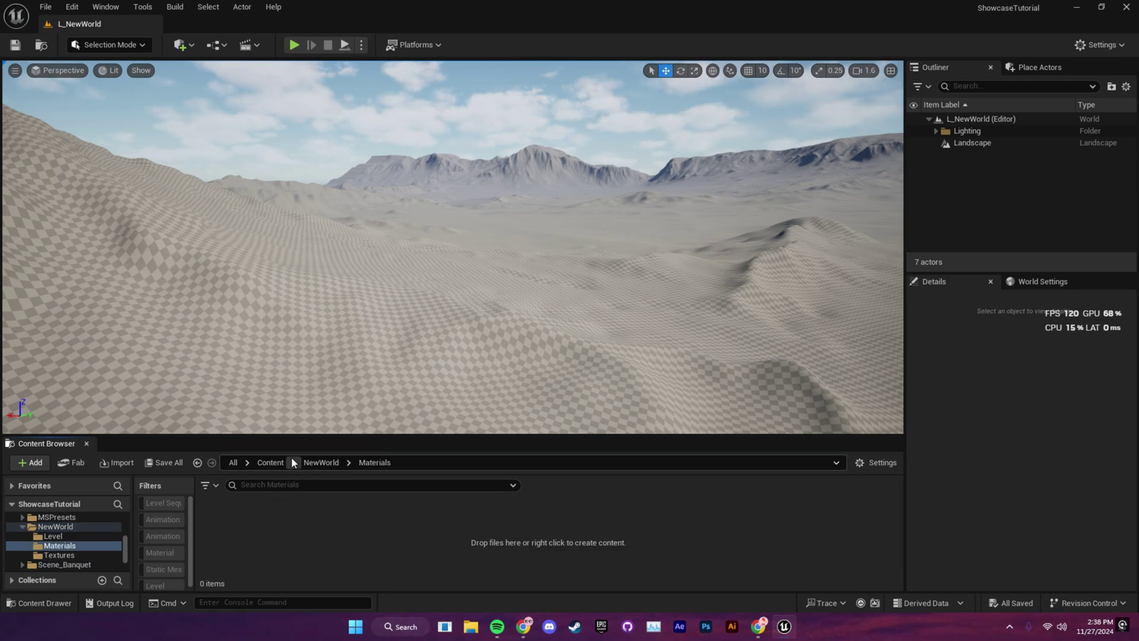
right_click(246, 522)
click(311, 213)
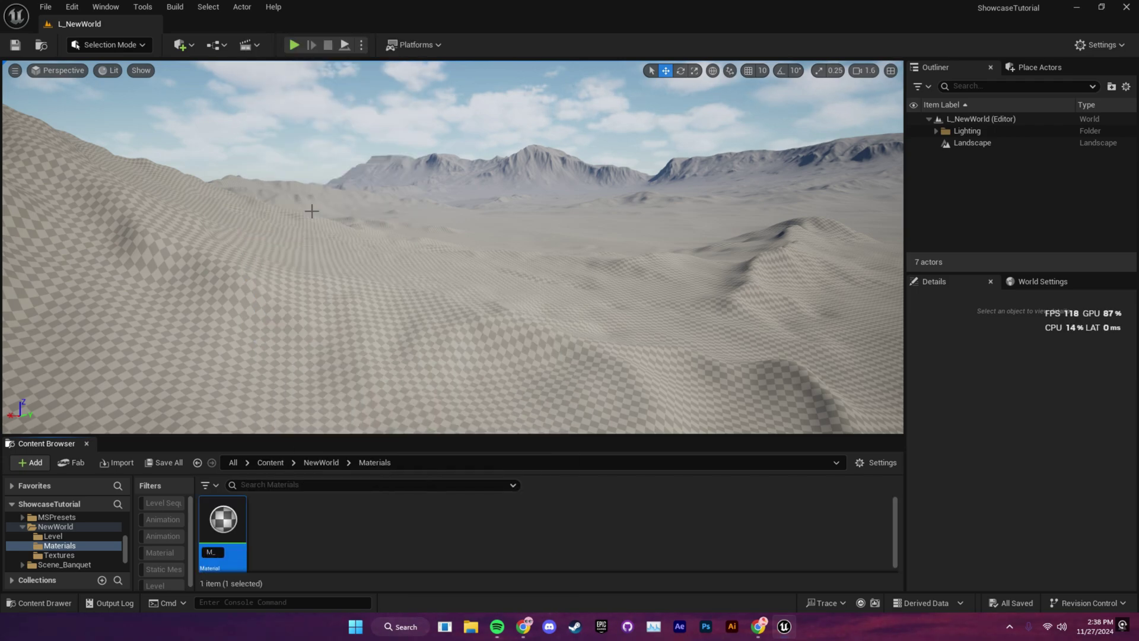
text(M_Landscape)
key(Return)
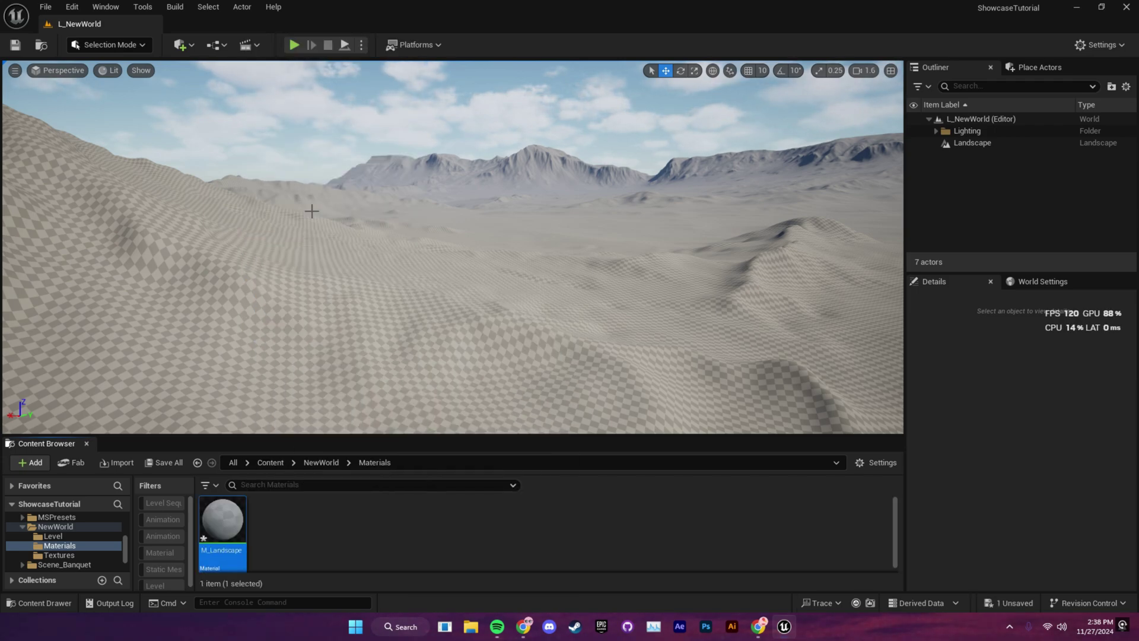
- Create the MI_Landscape instance and assign it as the landscape's material
right_click(235, 516)
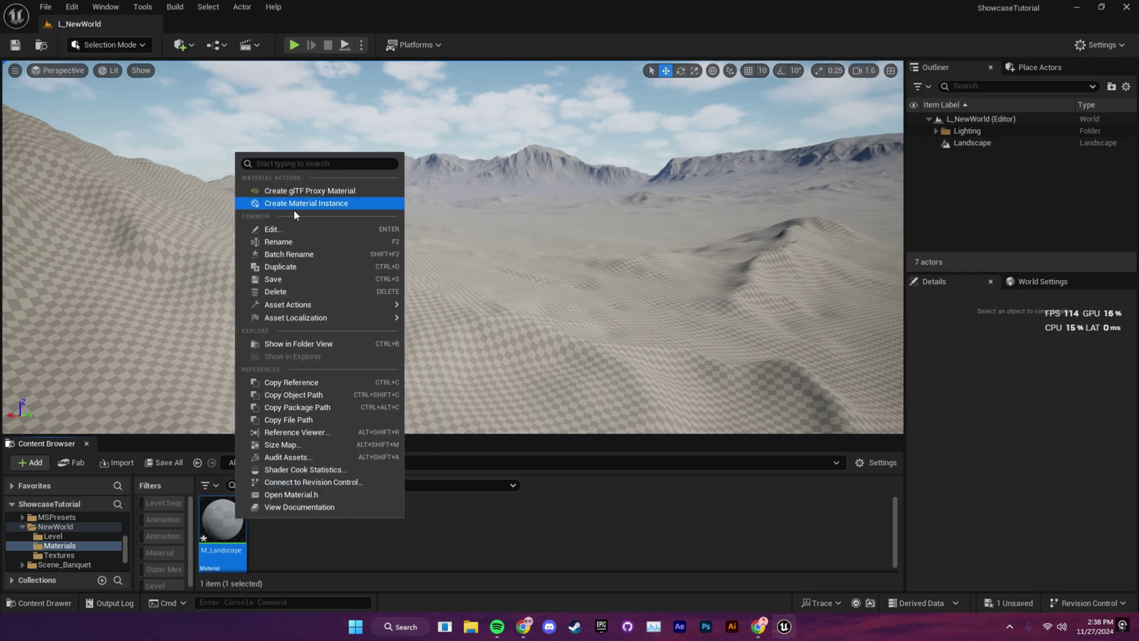
click(312, 205)
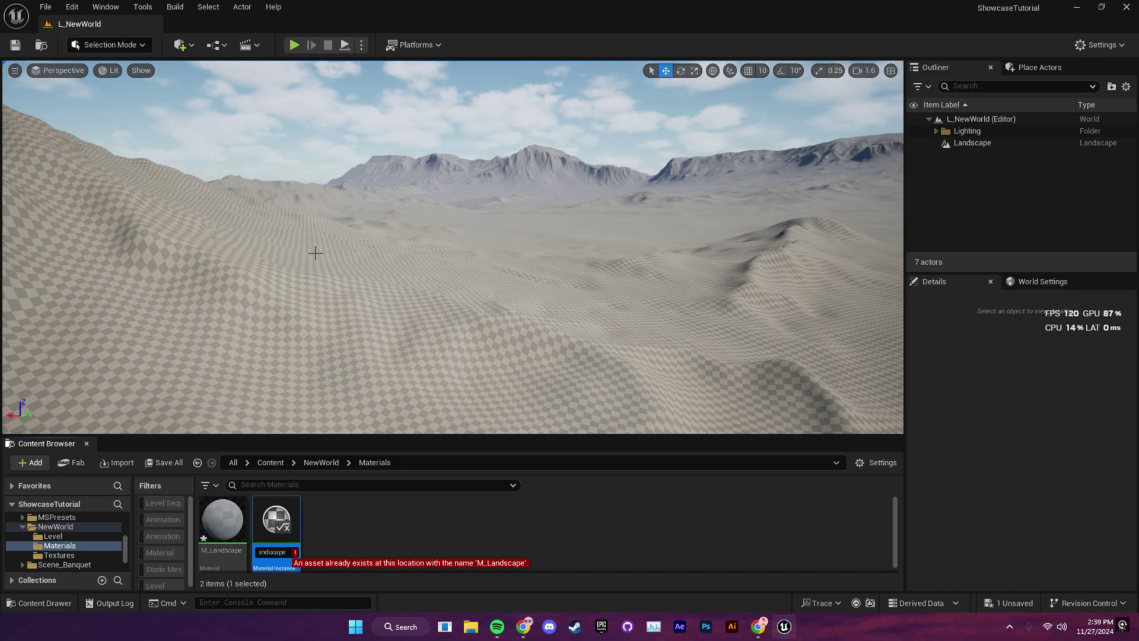
text(I)
key(Return)
click(309, 364)
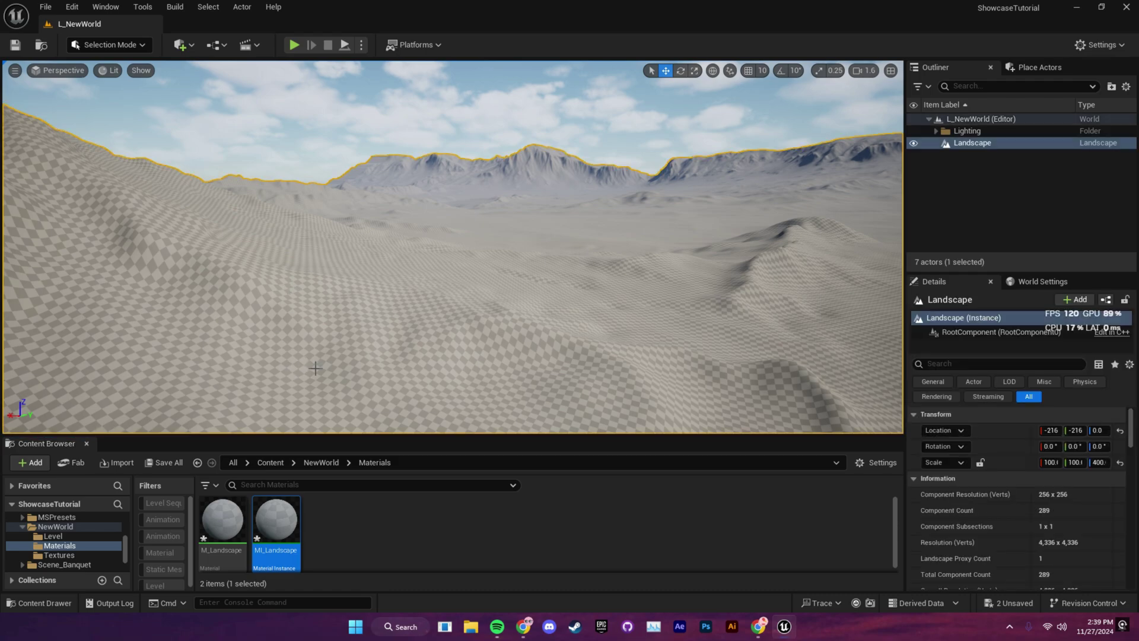
scroll(1008, 516, down, 10)
drag(276, 525, 1054, 528)
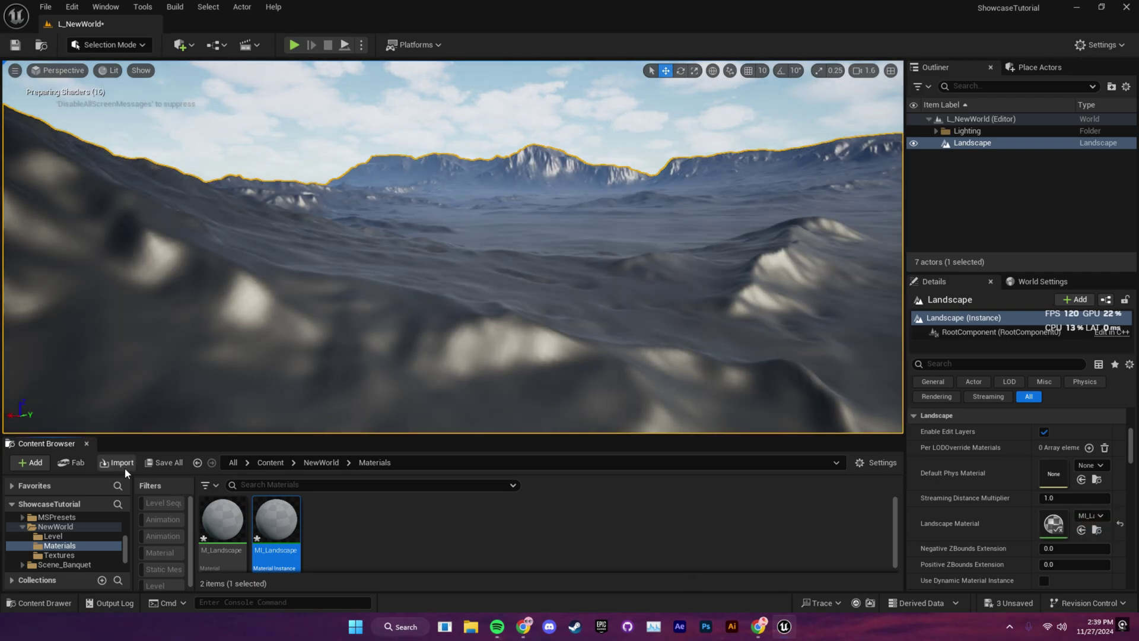
- Save all content and look over the newly shaded landscape
click(157, 463)
click(663, 446)
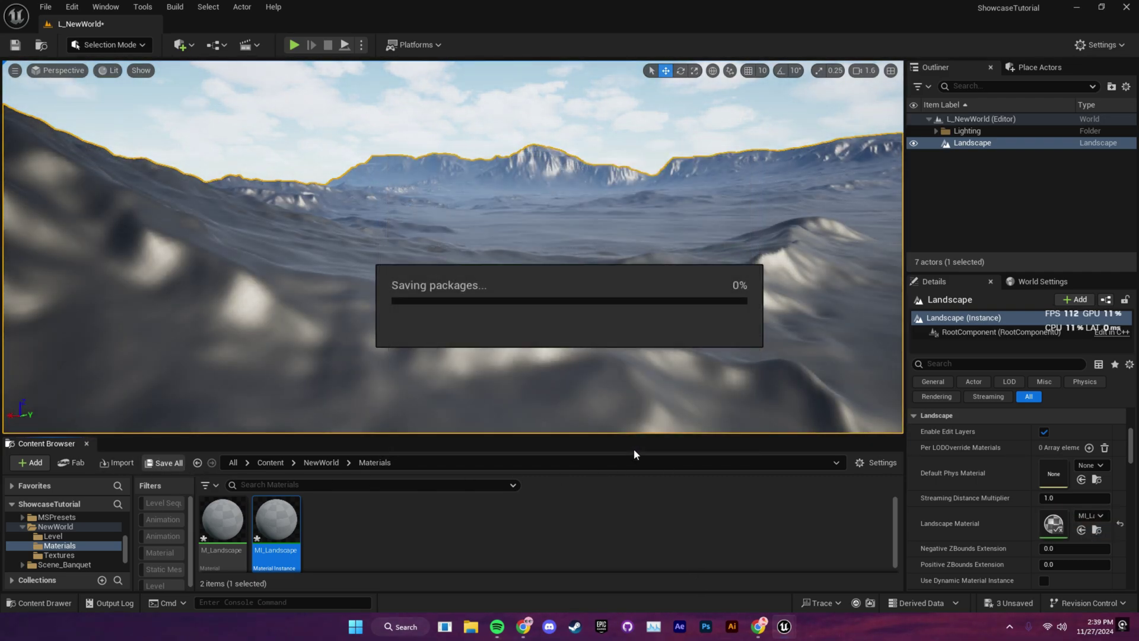
key(w)
right_drag(521, 374, 541, 400)
key(Escape)
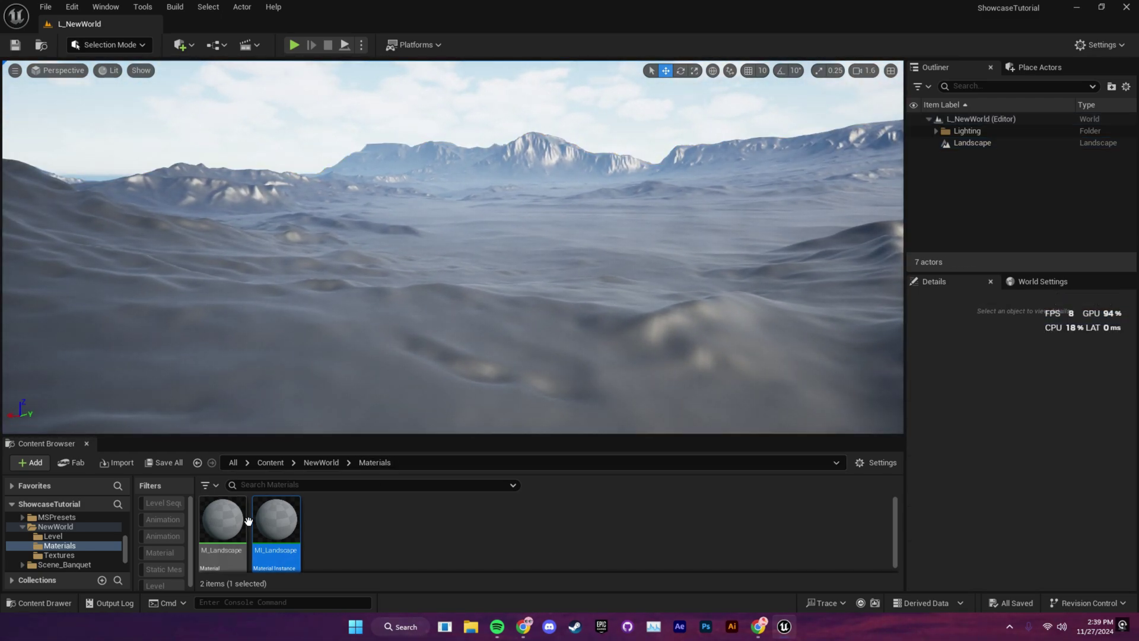
- Turn on Use Material Attributes in M_Landscape, reposition the output node, and save it
double_click(223, 520)
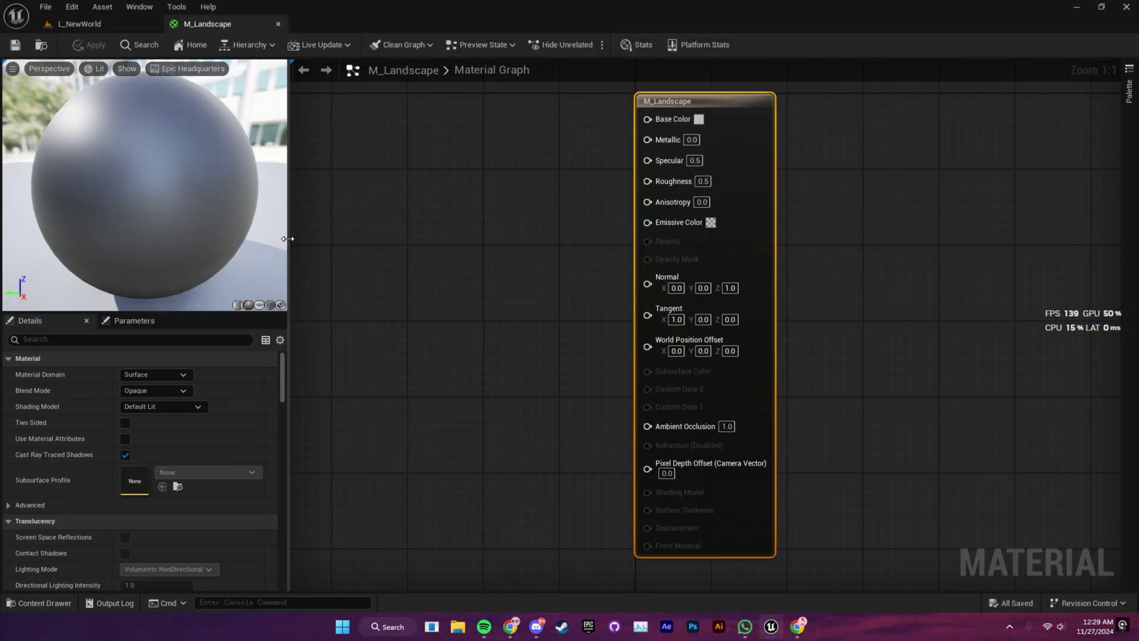
drag(265, 233, 250, 233)
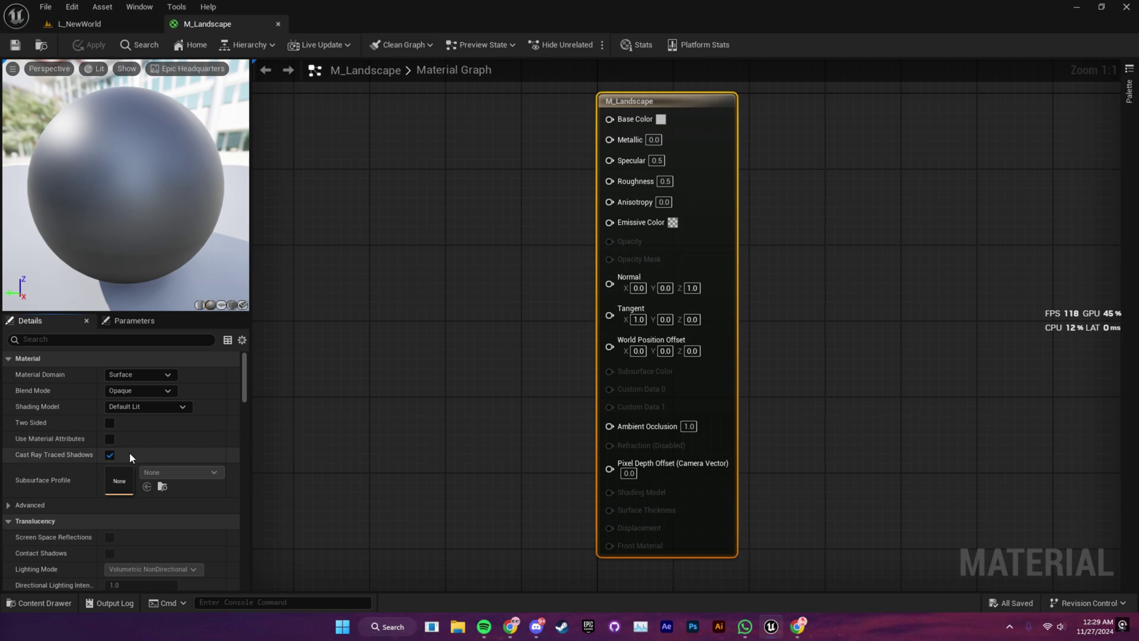
scroll(108, 359, down, 3)
click(110, 371)
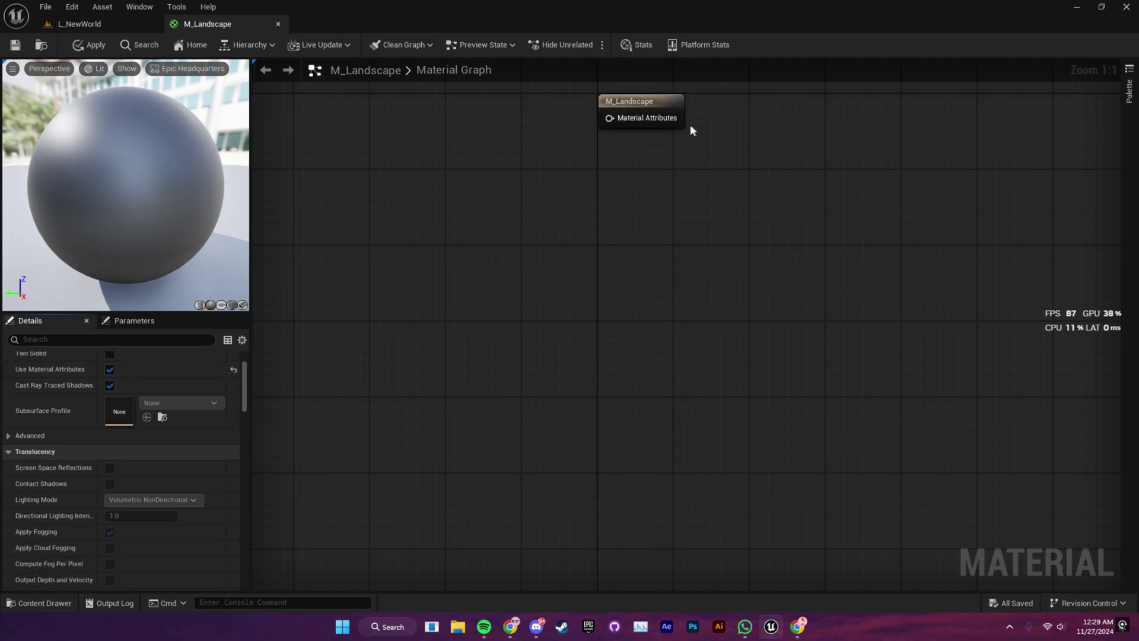
drag(690, 147, 697, 274)
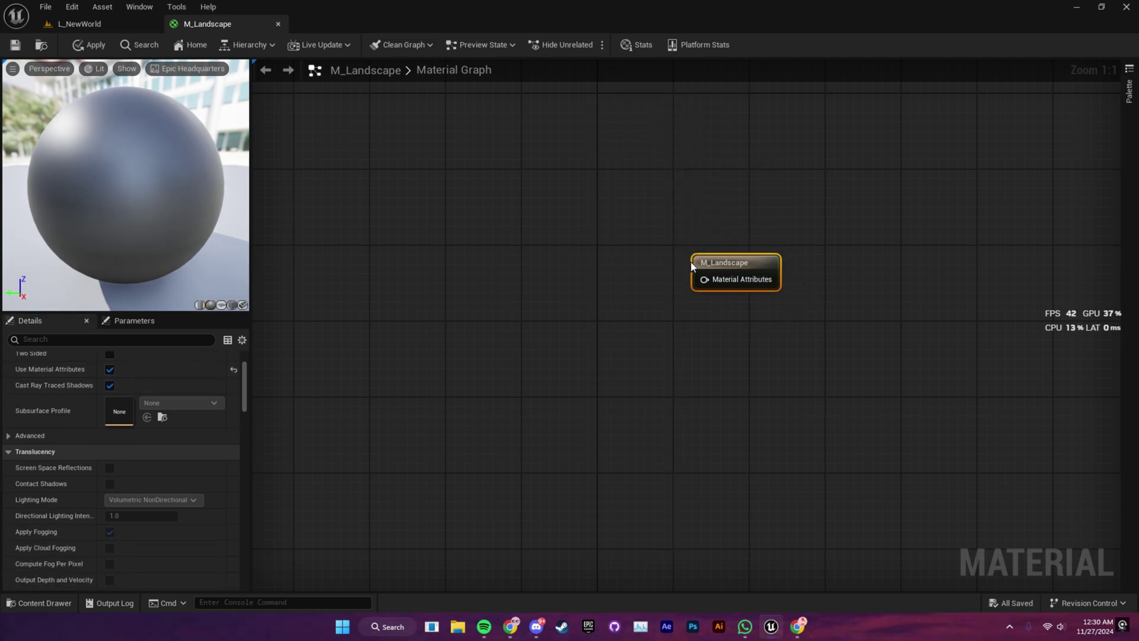
click(110, 370)
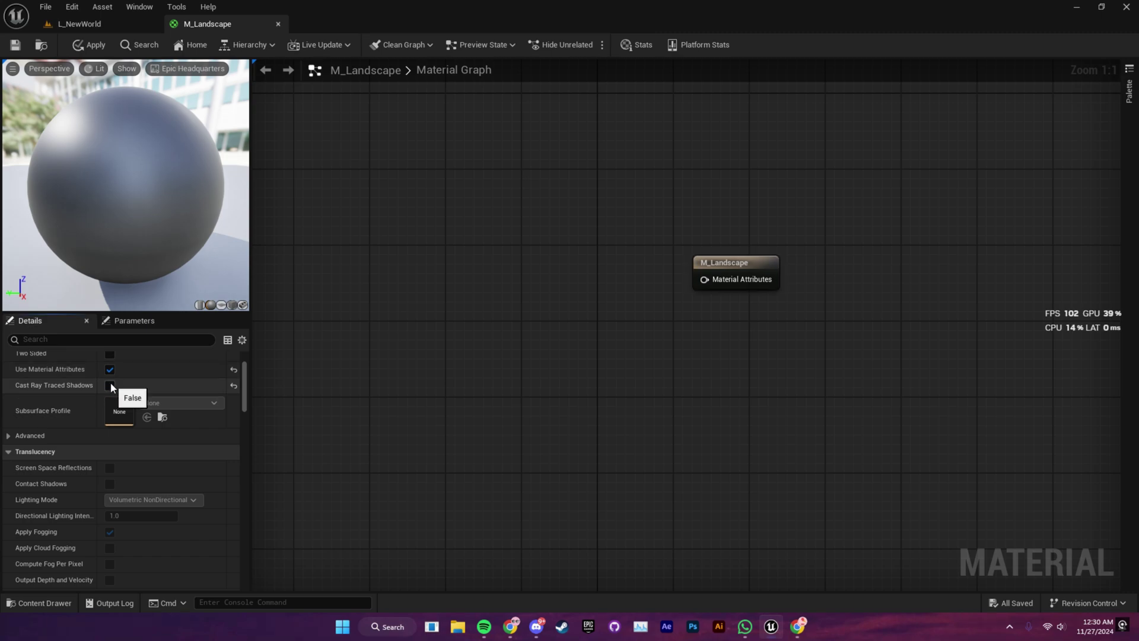
drag(778, 333, 782, 197)
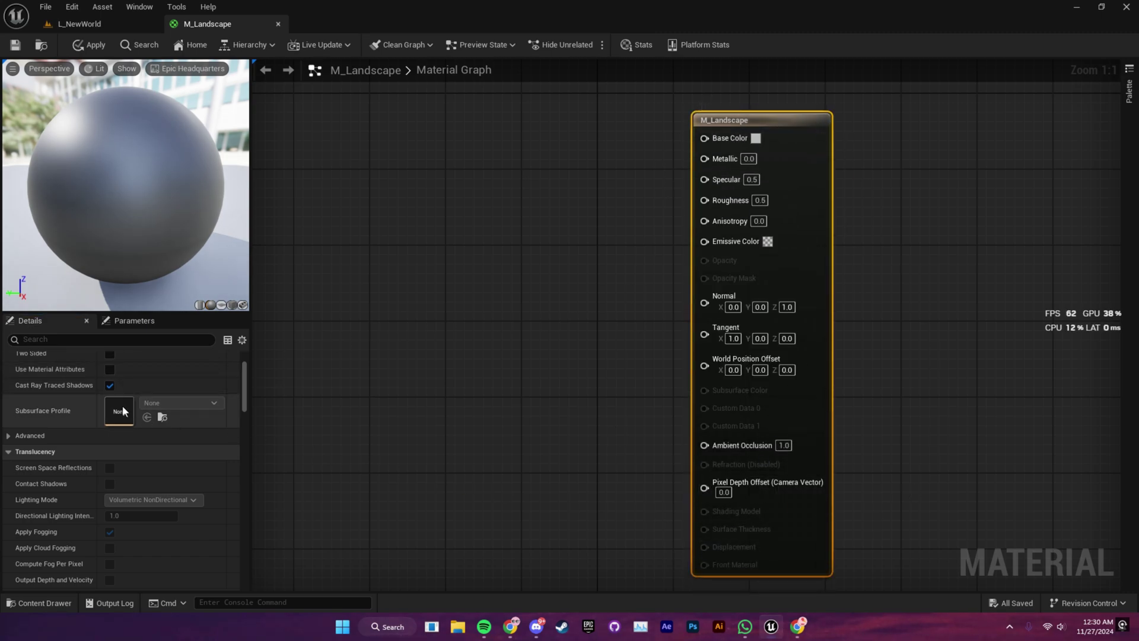
click(110, 370)
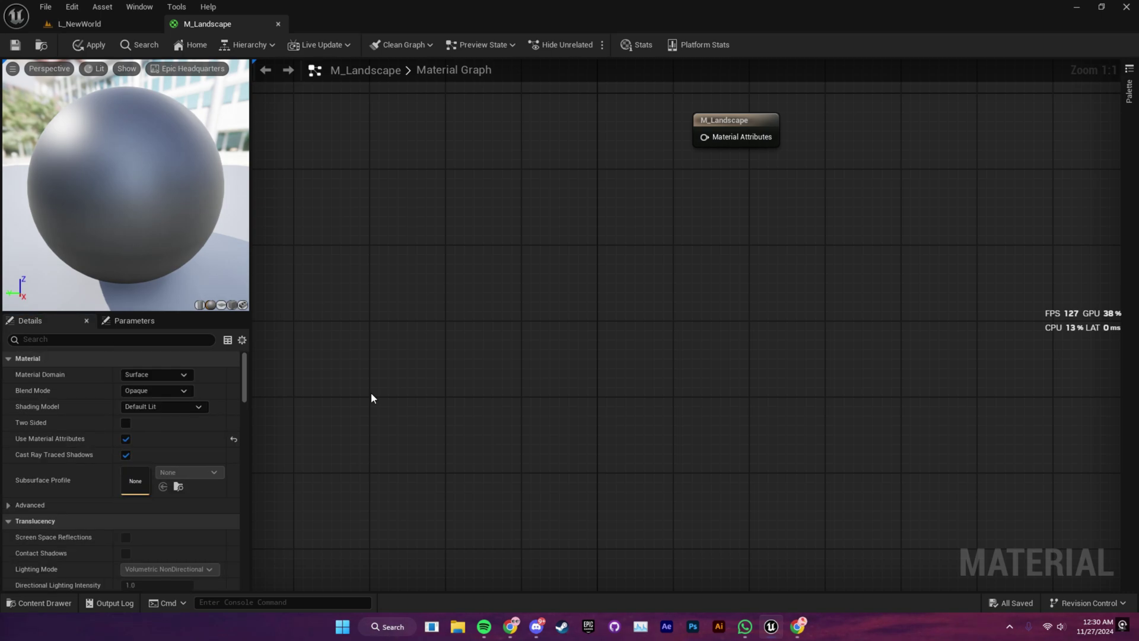
click(15, 46)
click(92, 27)
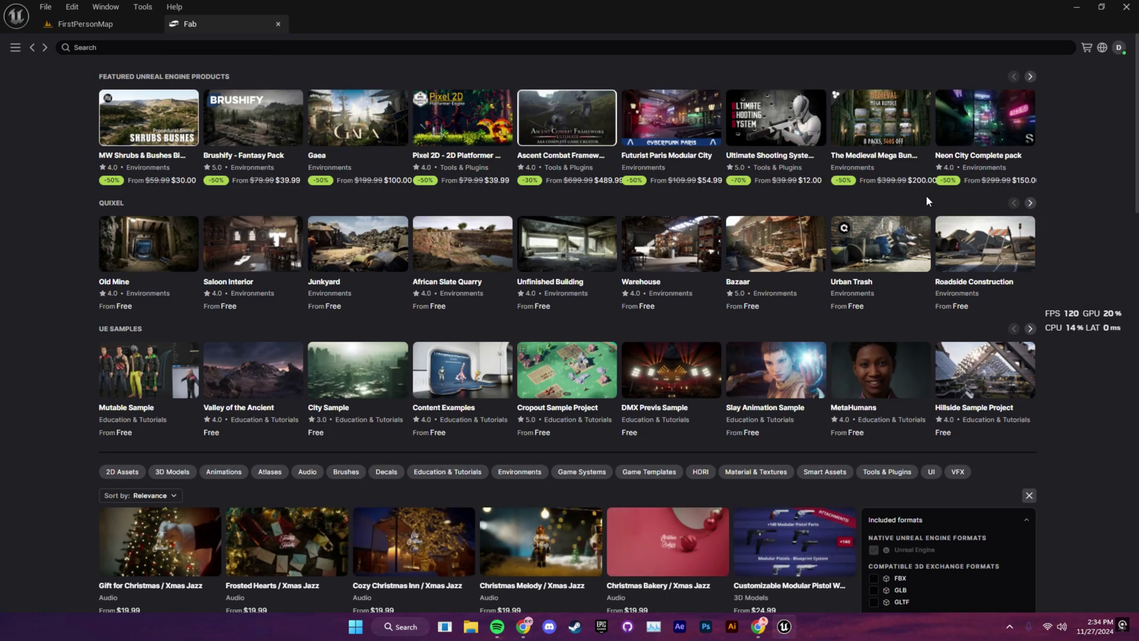
- Search Fab for 'grass' with the Price filter set to Free only
scroll(911, 206, down, 6)
click(339, 47)
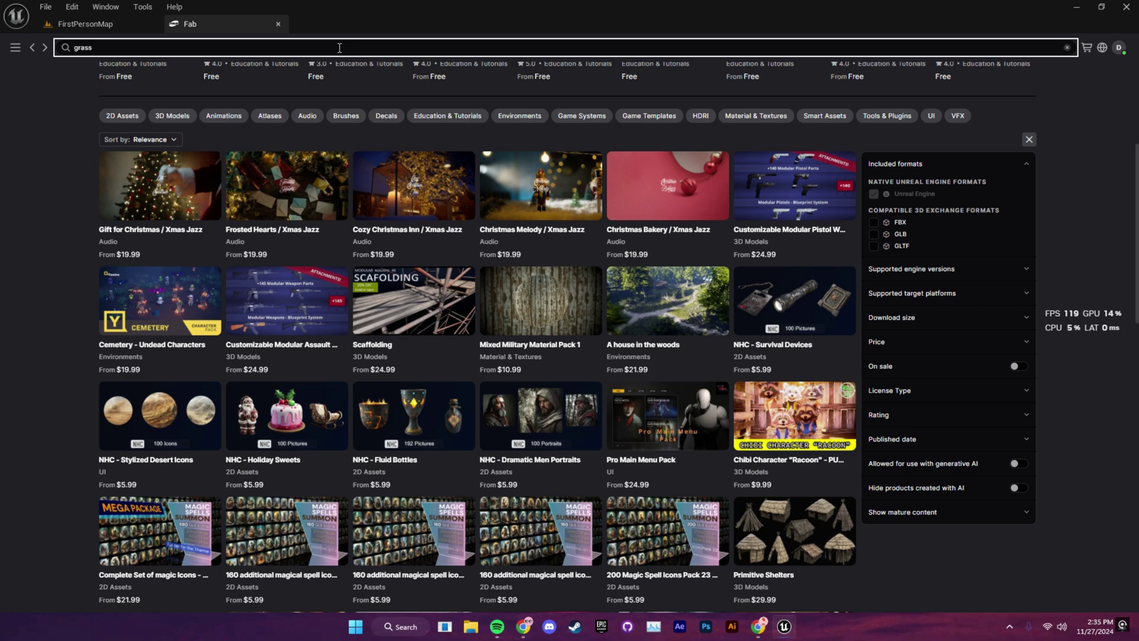
key(Return)
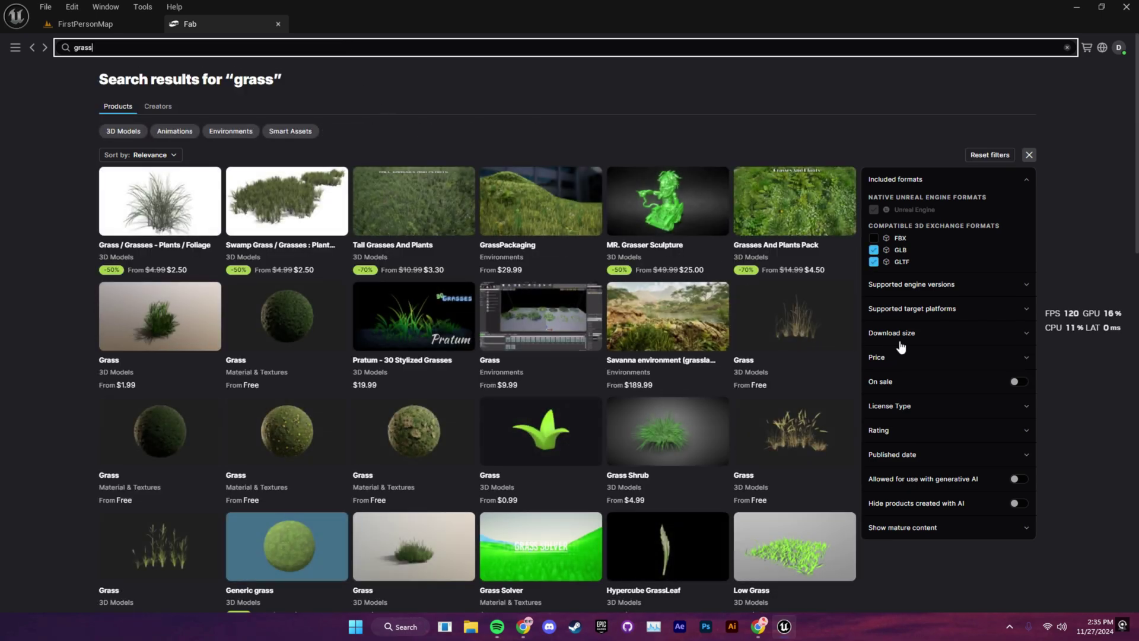
click(901, 356)
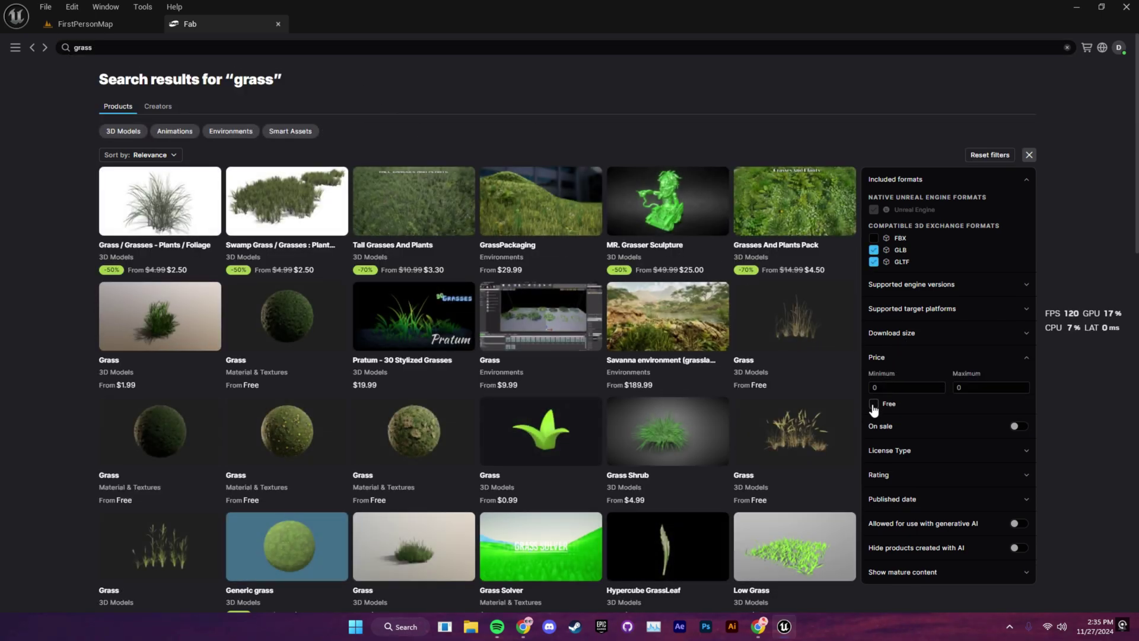
click(874, 404)
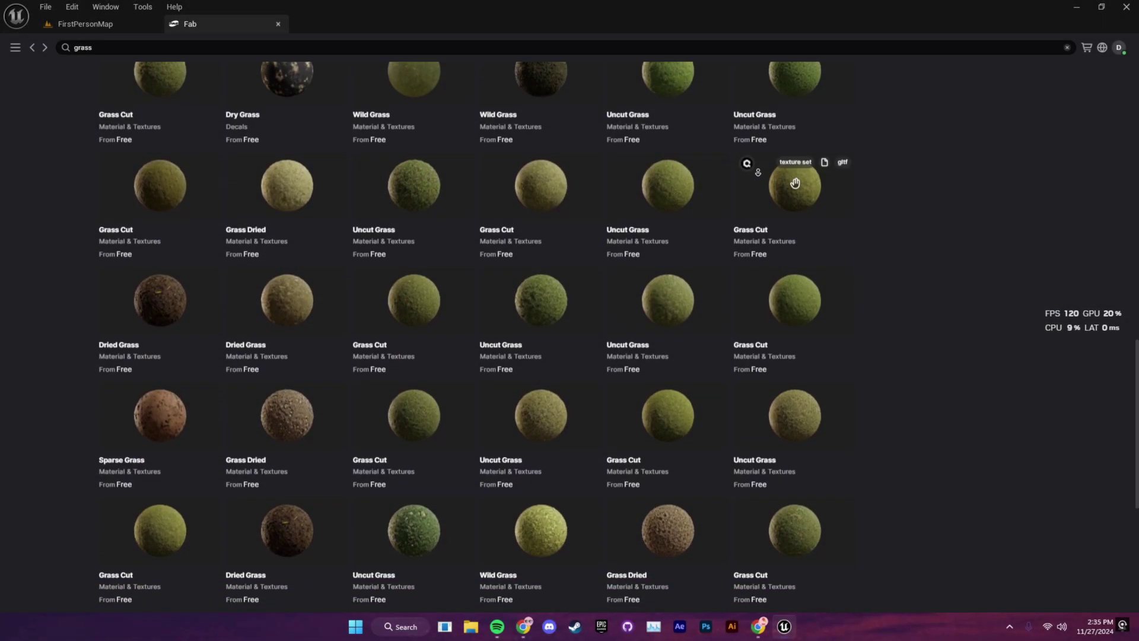
scroll(795, 149, down, 5)
scroll(795, 149, down, 10)
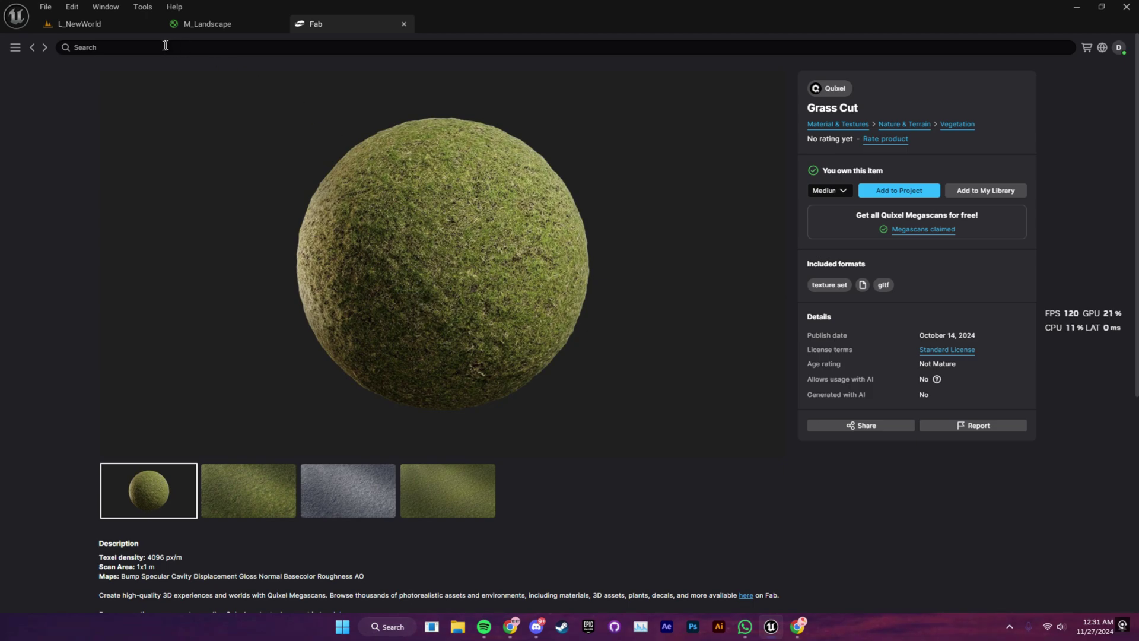
- Pick a download quality for Grass Cut and keep High quality for Dried Grass
click(843, 190)
click(846, 213)
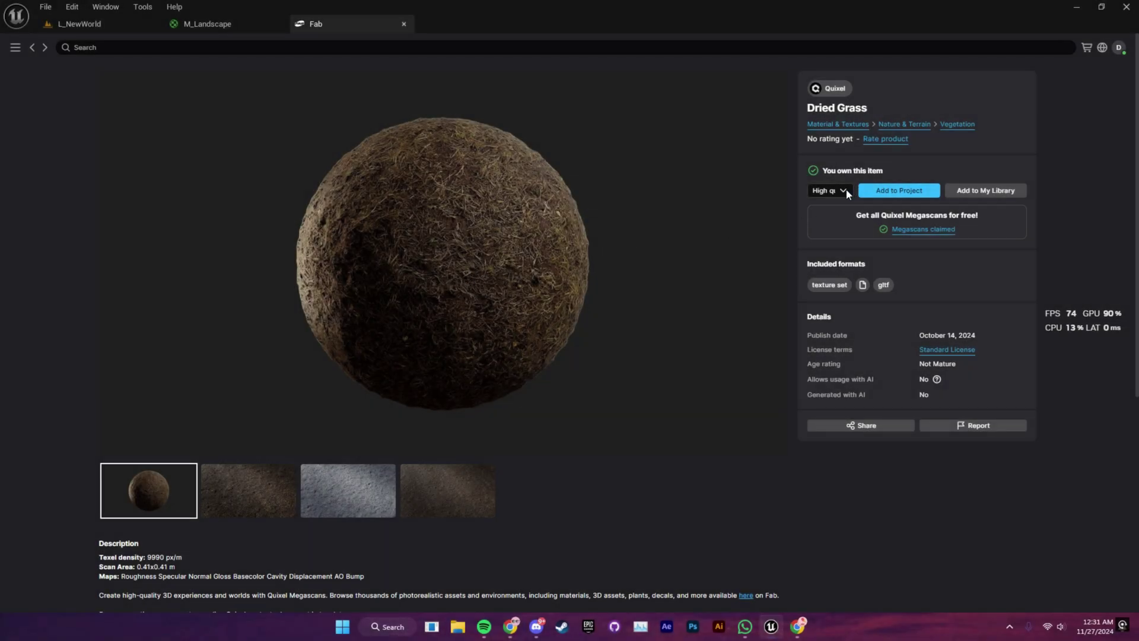
click(844, 190)
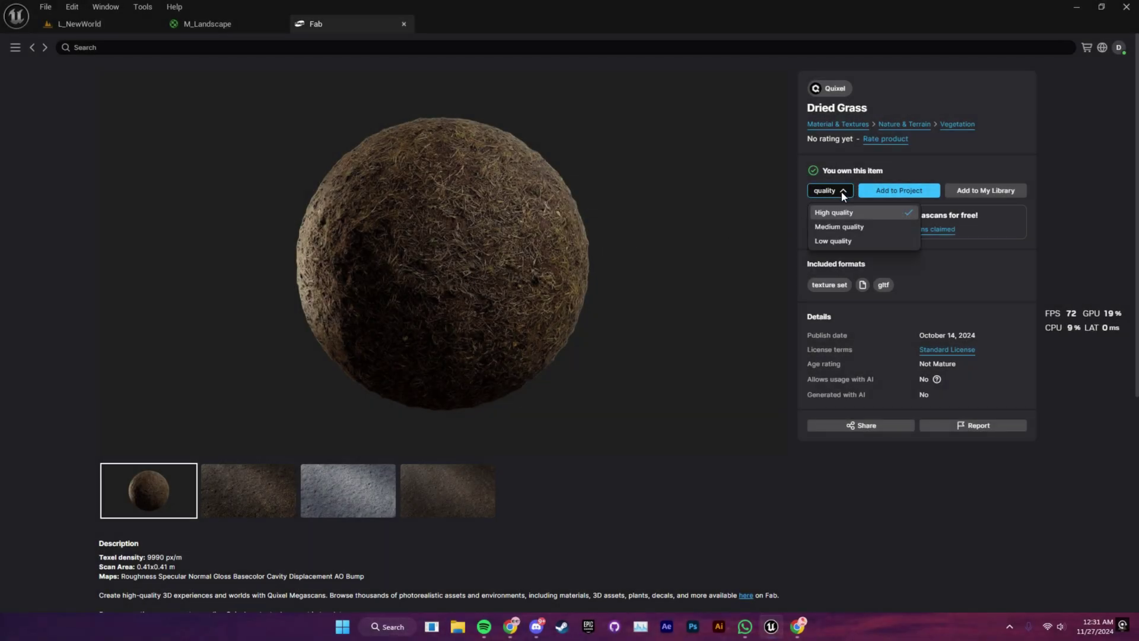
click(879, 179)
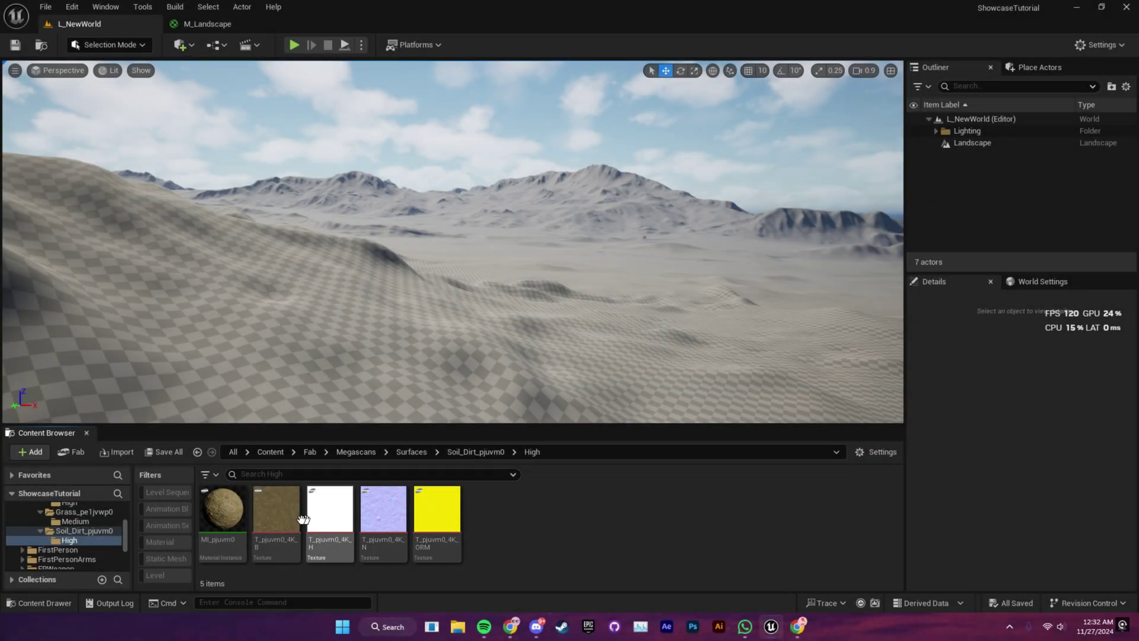
- Move the four Soil Dirt textures into NewWorld/Textures
click(276, 509)
shift+click(437, 509)
scroll(58, 528, down, 3)
scroll(42, 532, down, 3)
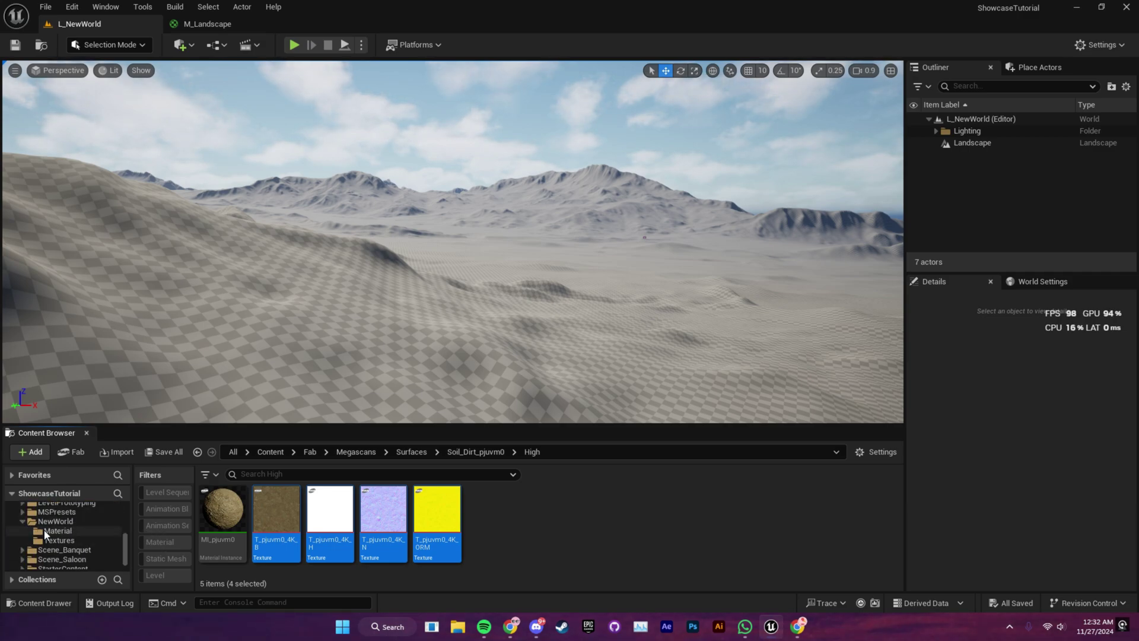
mouse_move(280, 514)
drag(281, 514, 71, 543)
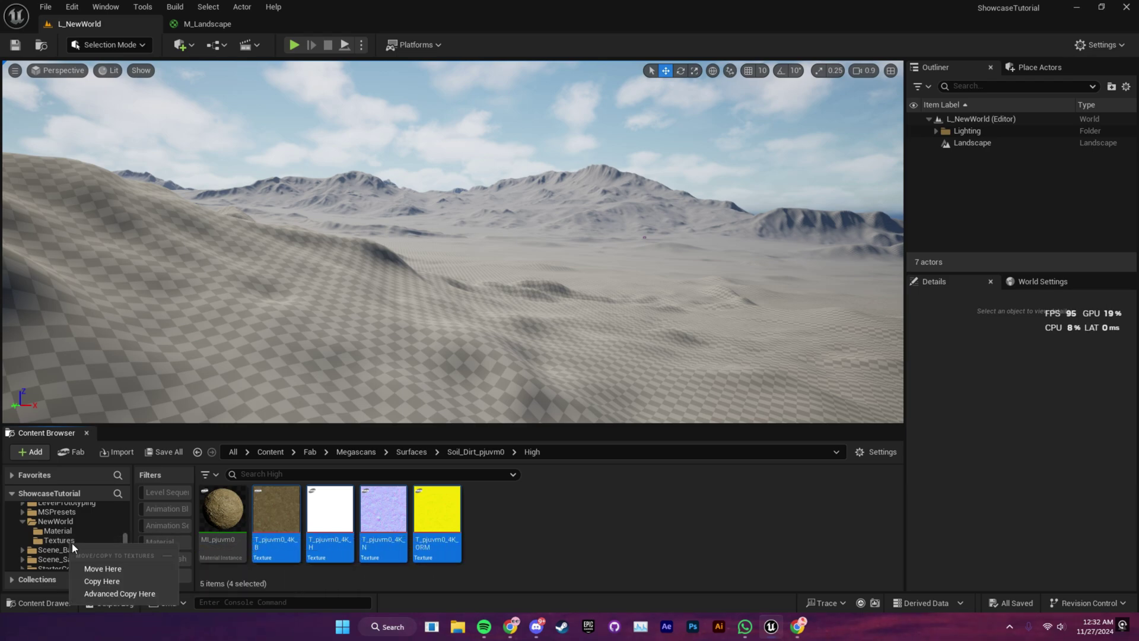
click(101, 582)
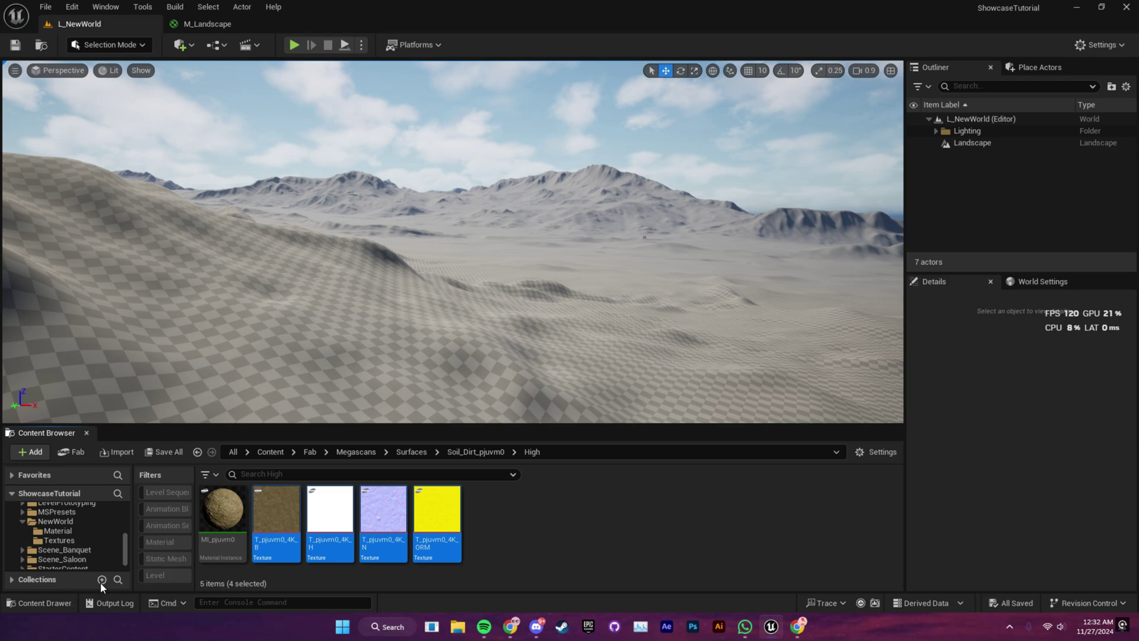
click(504, 503)
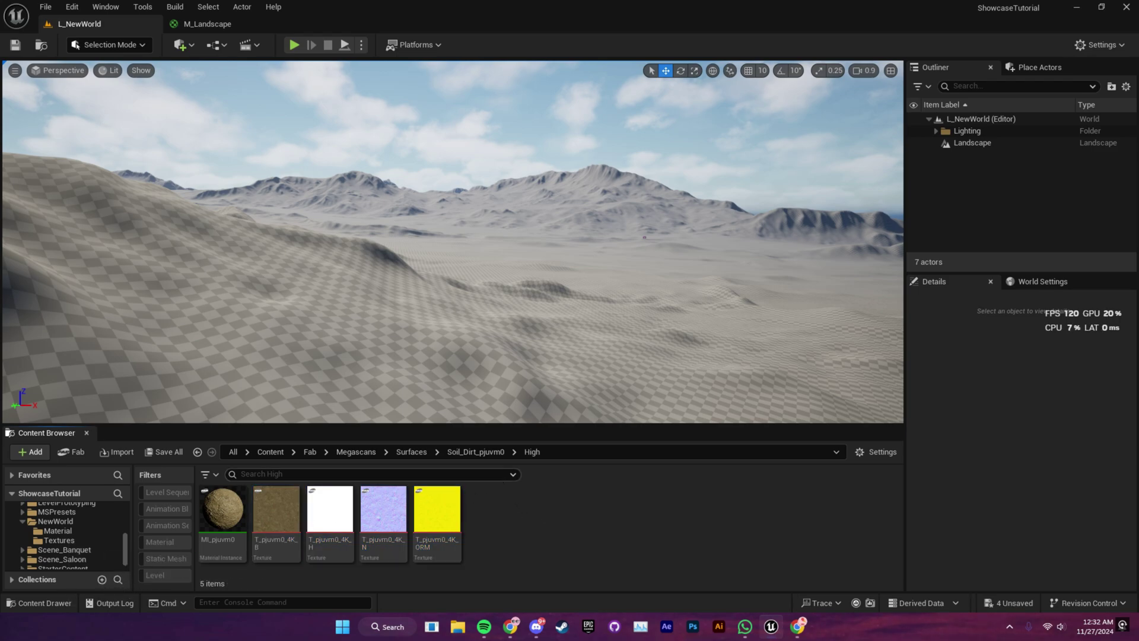
- Move the four Dried Grass textures from its Megascans folder into NewWorld/Textures
click(410, 452)
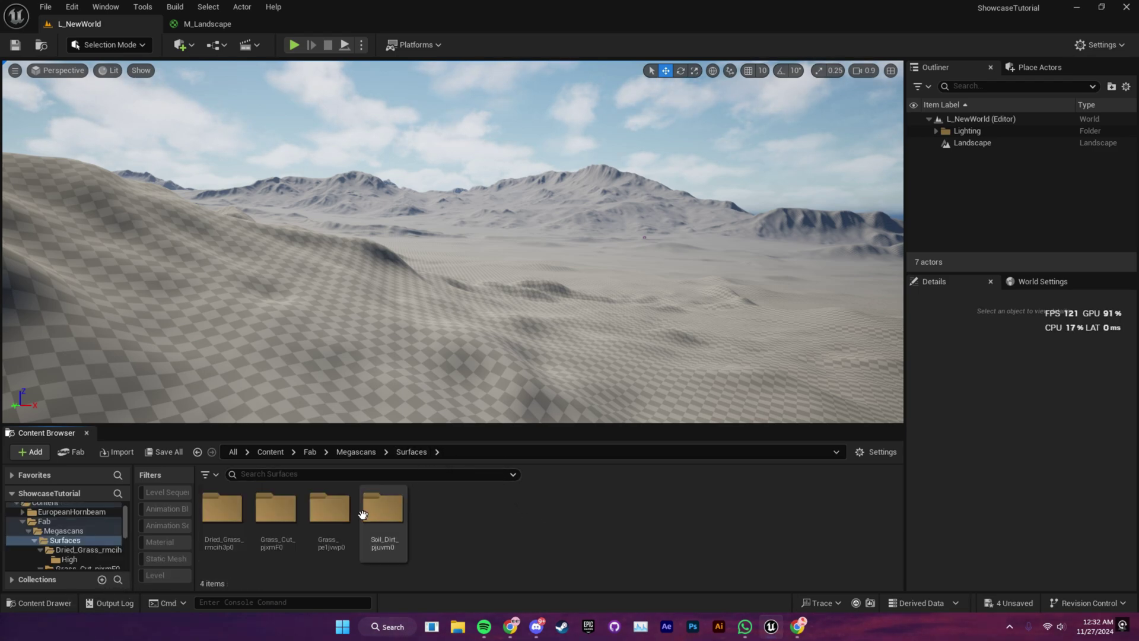
double_click(331, 509)
double_click(237, 509)
click(410, 453)
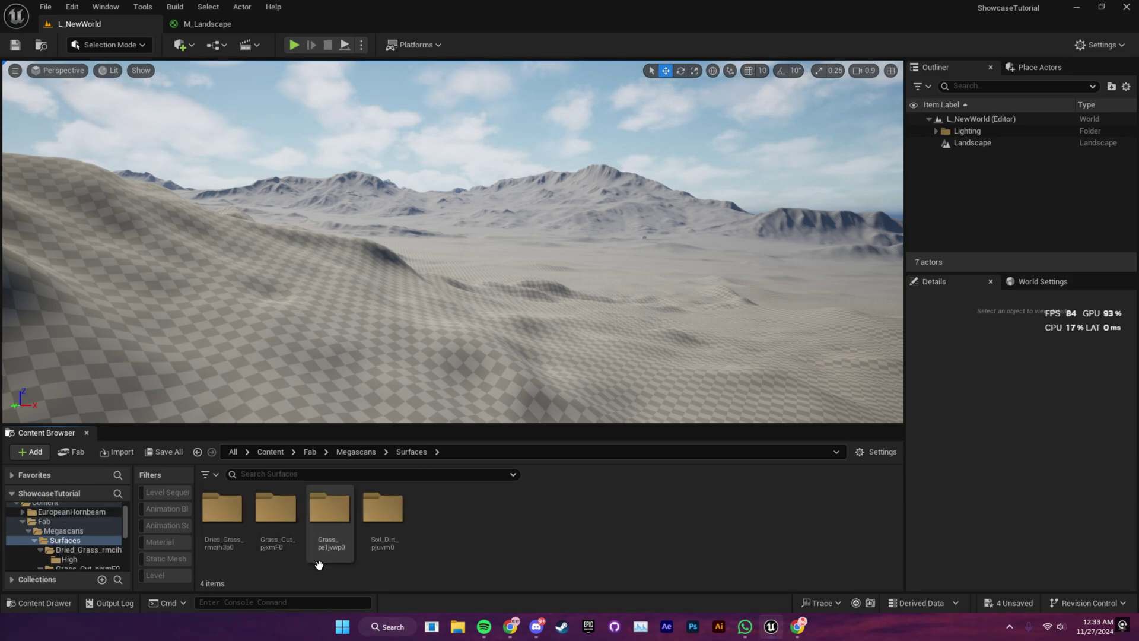
double_click(228, 520)
double_click(229, 521)
click(276, 525)
shift+click(437, 531)
scroll(89, 539, down, 6)
drag(67, 546, 80, 558)
click(112, 524)
- Move the four Grass Cut High textures into the Textures folder
click(410, 452)
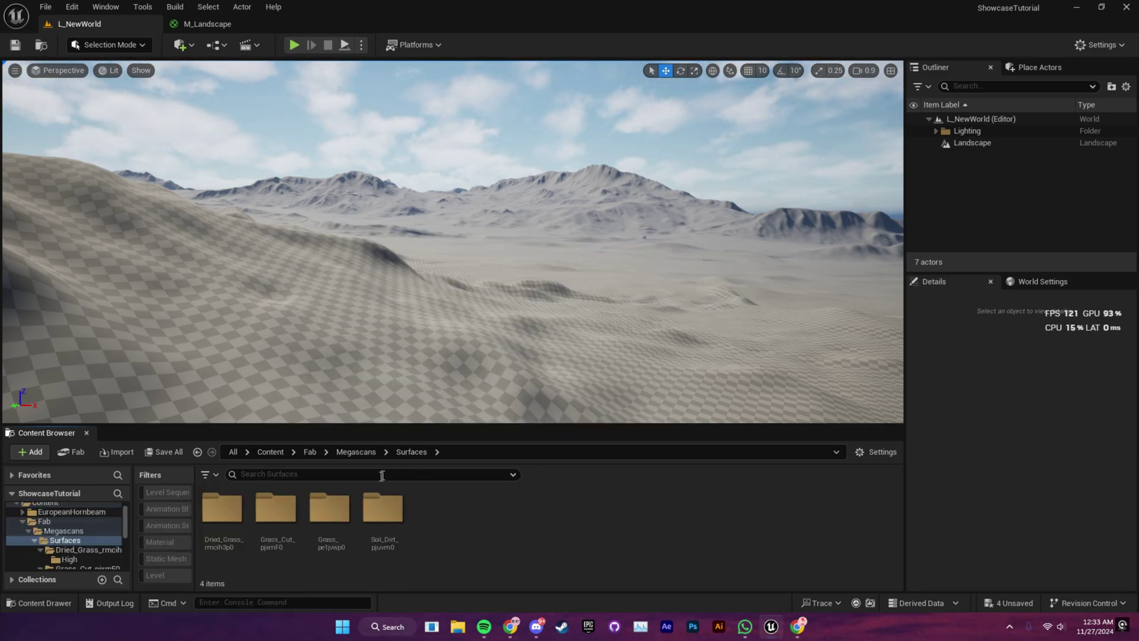
double_click(275, 508)
double_click(216, 508)
click(276, 509)
shift+click(437, 509)
drag(437, 509, 79, 542)
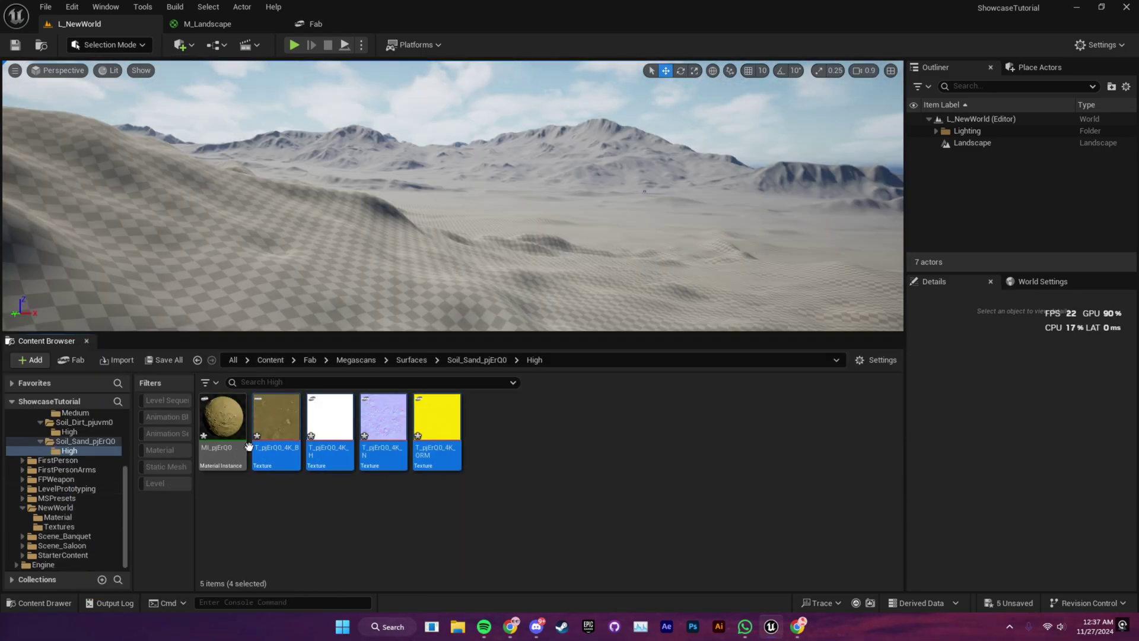
drag(248, 446, 63, 529)
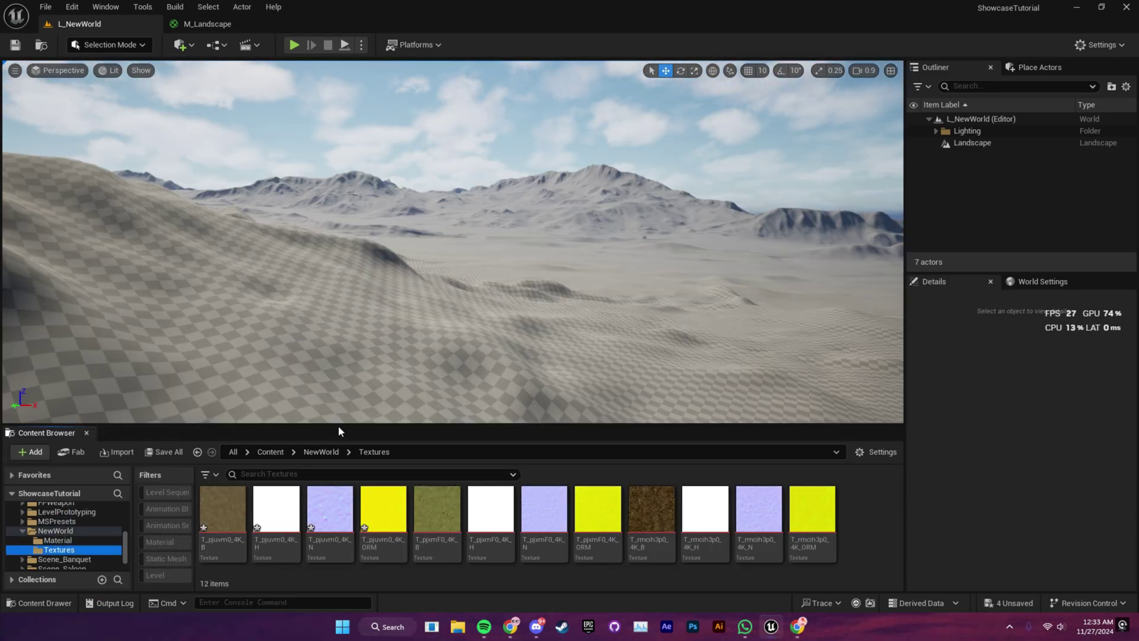
drag(339, 425, 340, 333)
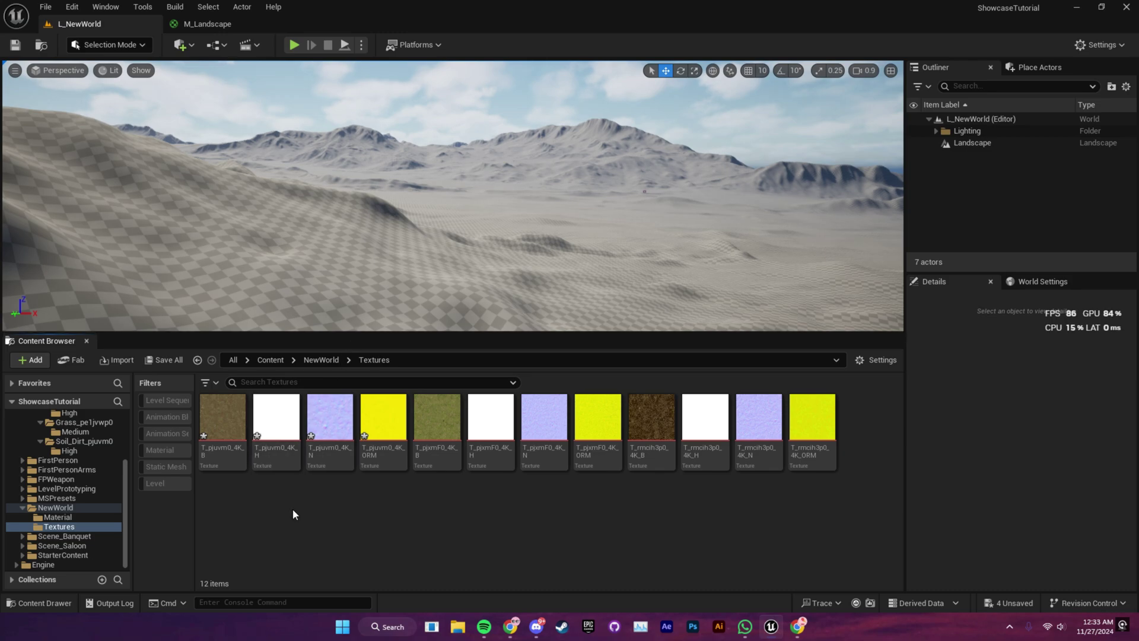
- Rename the dried grass base colour texture to T_DriedGrass_A
click(223, 427)
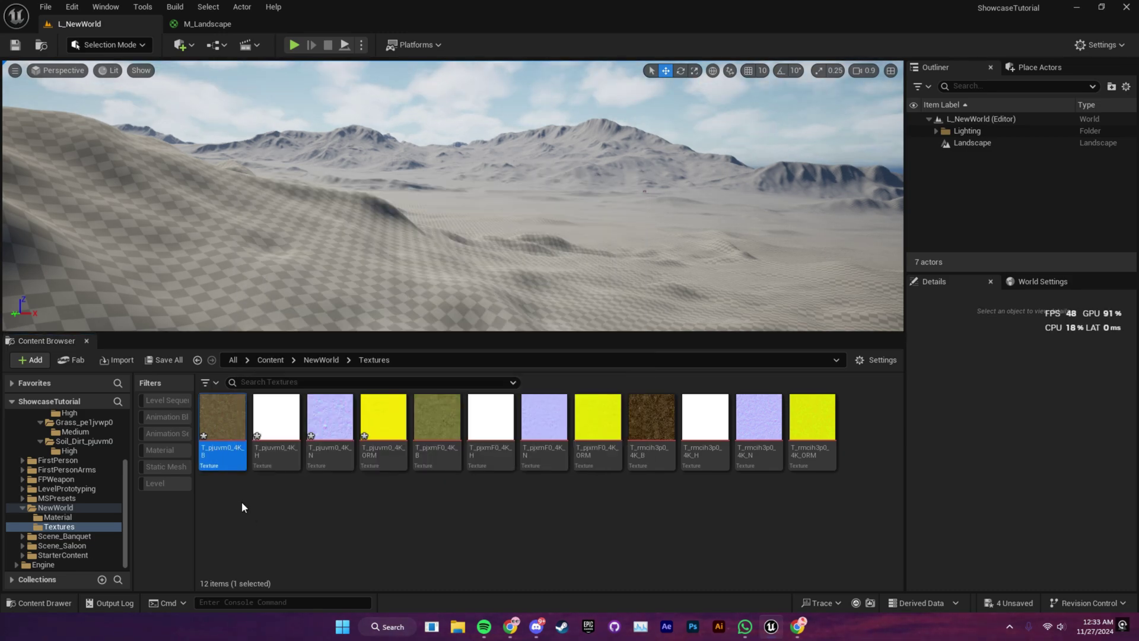
click(222, 456)
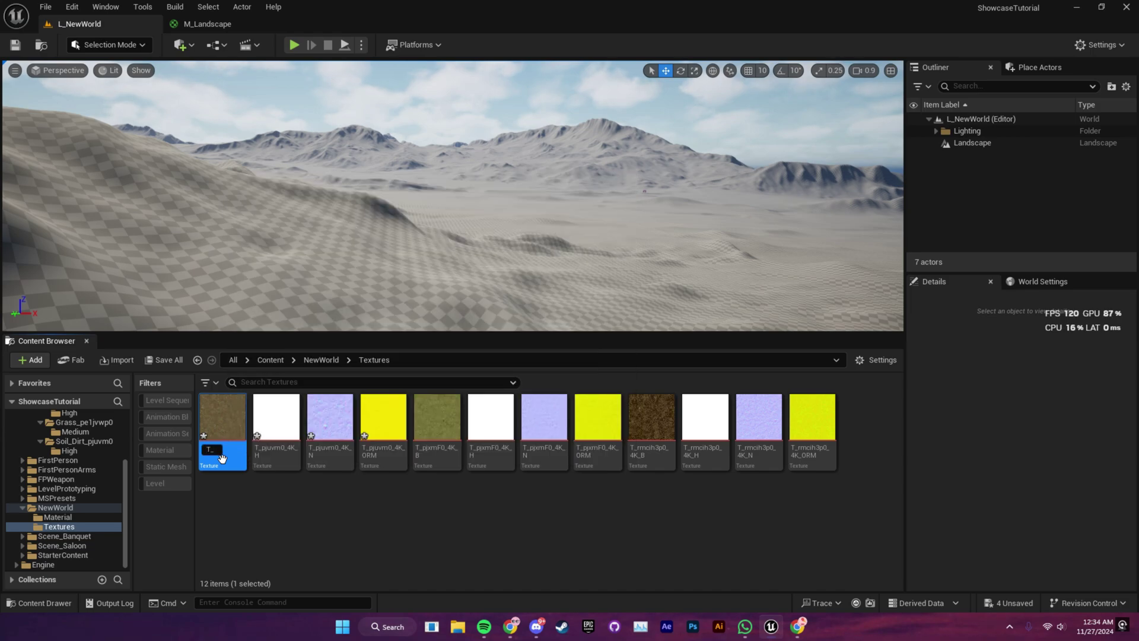
text(T_Dried)
text(Grass)
key(Return)
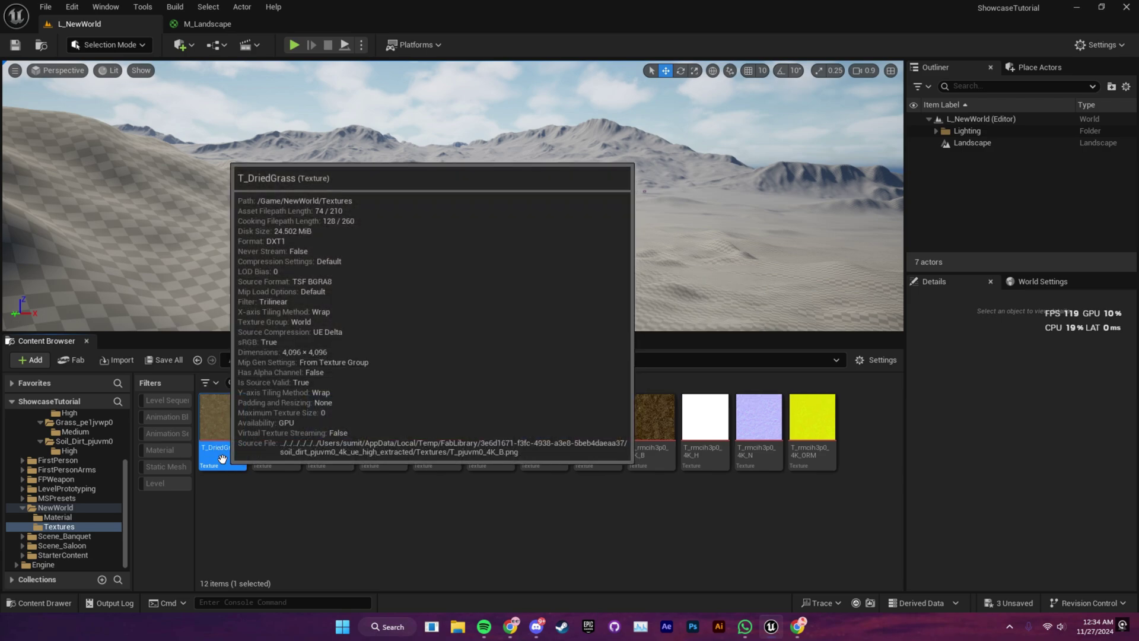
click(292, 466)
click(223, 452)
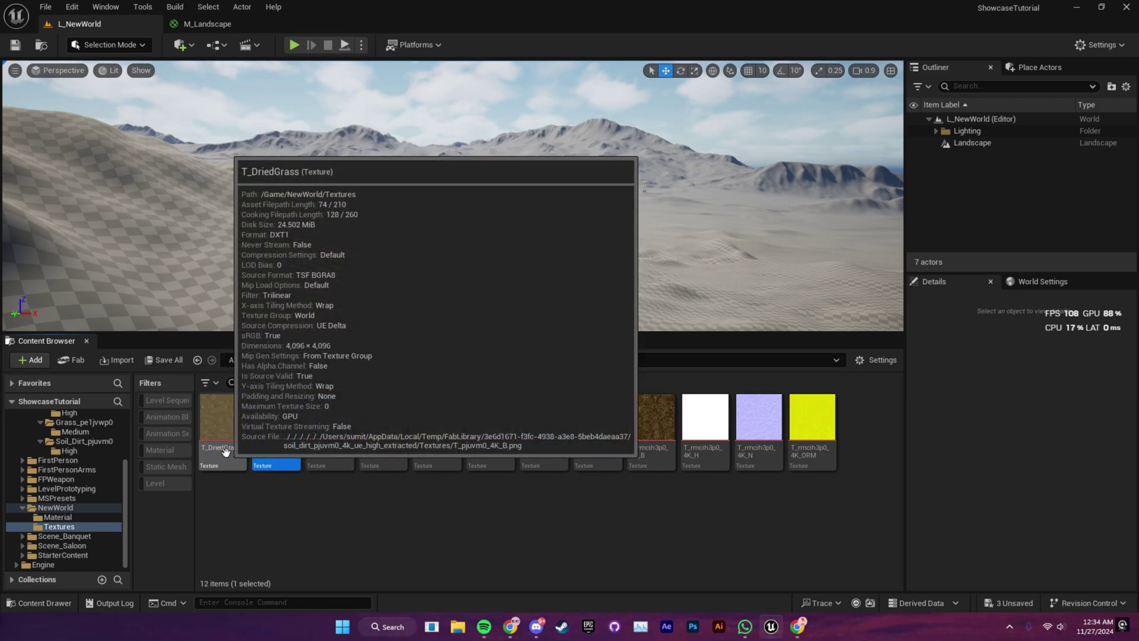
key(F2)
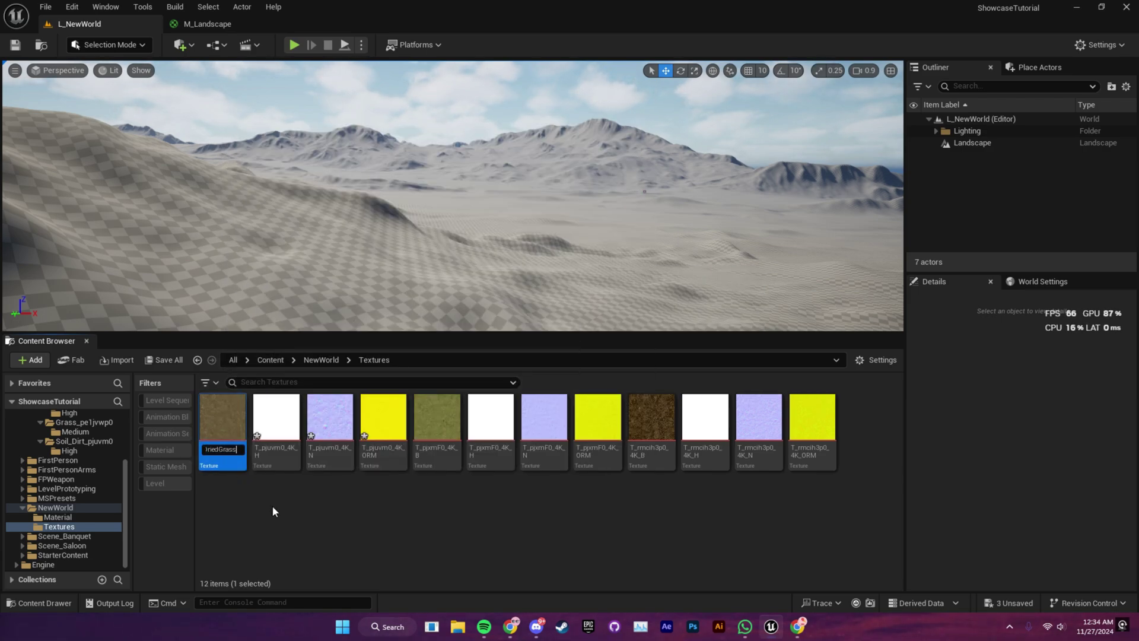
text(_A)
key(Return)
- Rename the dried grass height texture T_pjuvm0_4K_H to T_DriedGrass_H
click(274, 442)
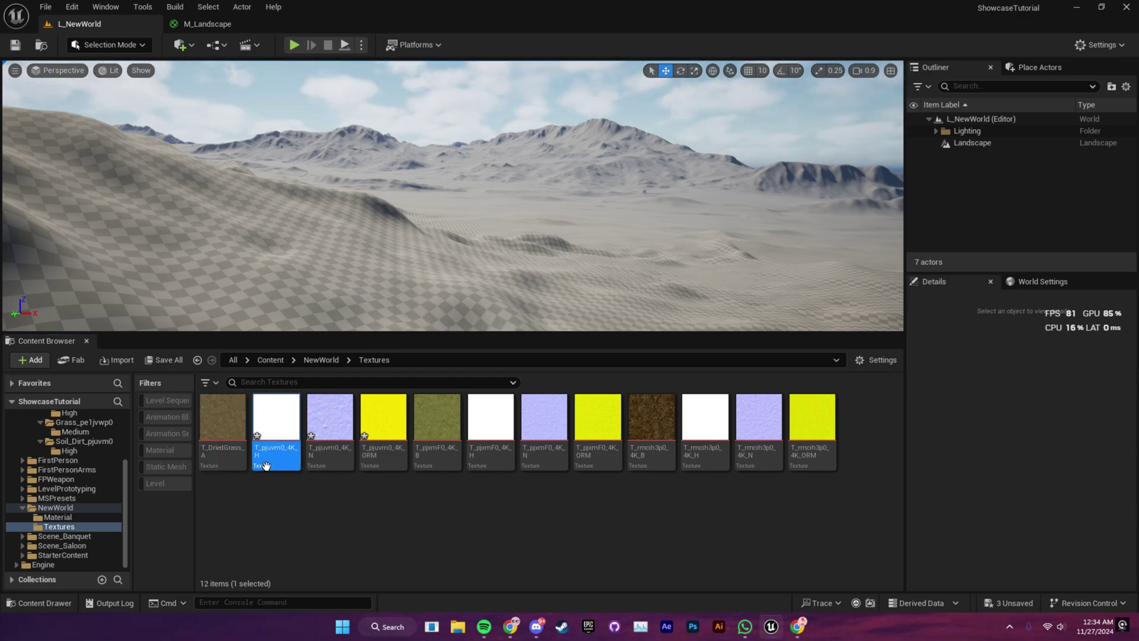
key(F2)
key(Right)
key(Left)
key(BackSpace)
key(BackSpace)
key(BackSpace)
key(BackSpace)
key(BackSpace)
key(BackSpace)
key(BackSpace)
key(BackSpace)
key(BackSpace)
key(BackSpace)
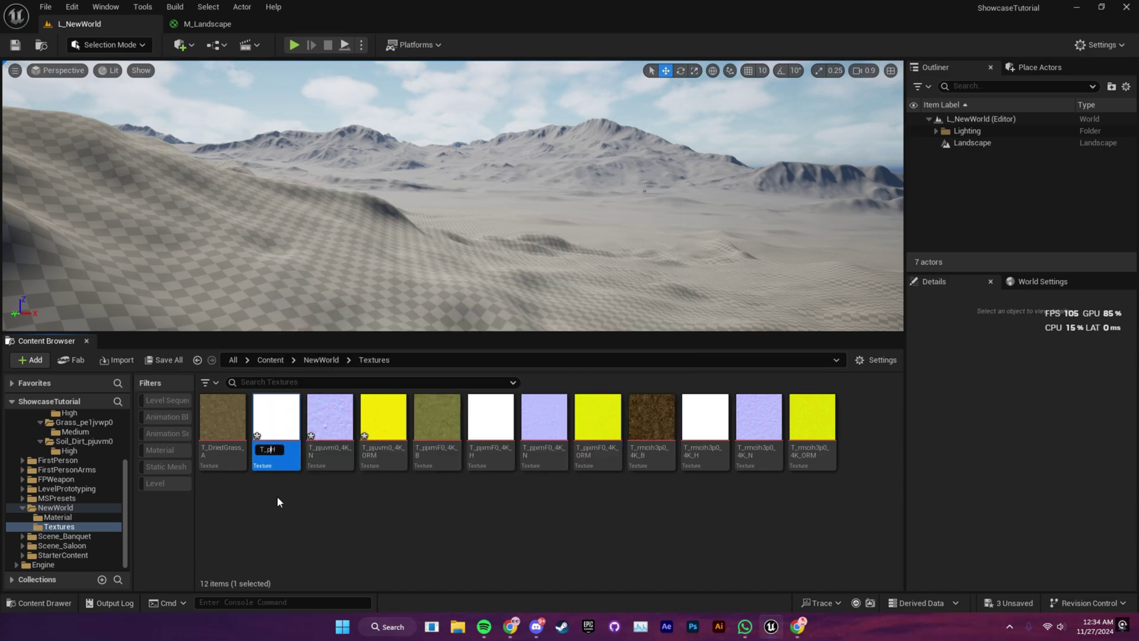
text(DriedGrass_)
key(Return)
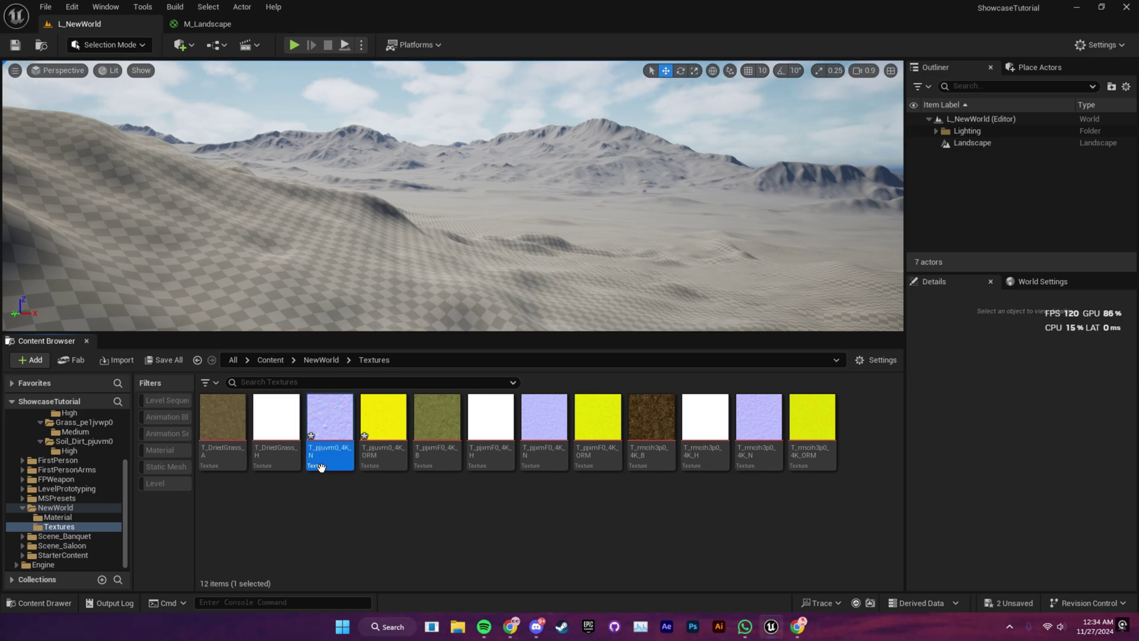
- Rename the dried grass normal and ORM textures to T_DriedGrass_N and T_DriedGrass_ORM
click(331, 464)
key(F2)
key(ctrl+v)
key(BackSpace)
text(N)
key(Return)
click(382, 466)
text(ORM)
key(Return)
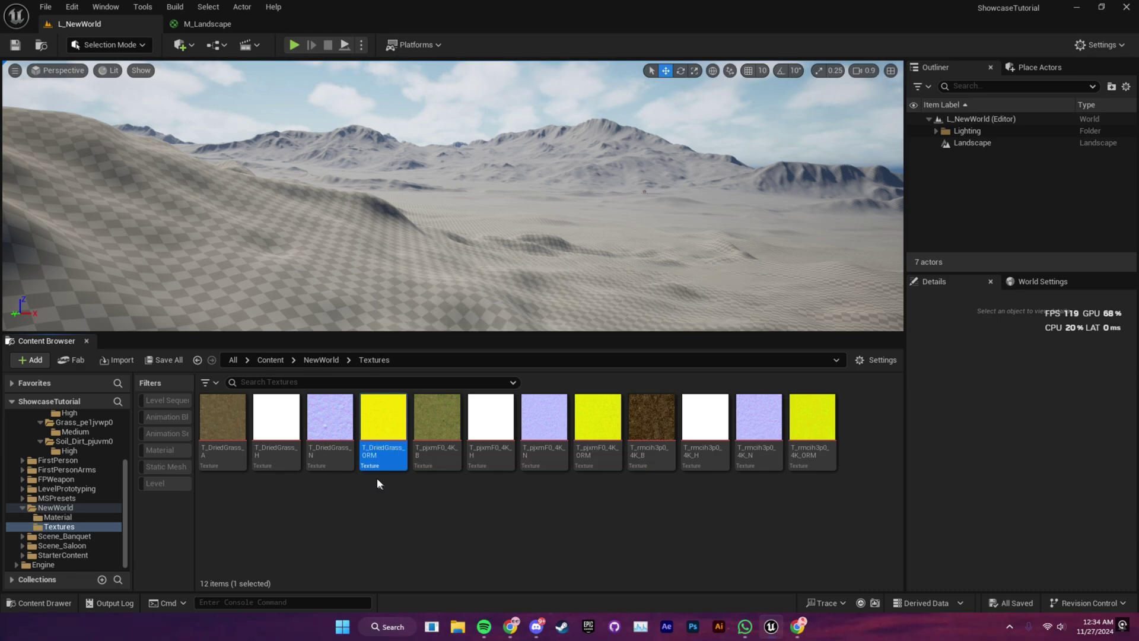
- Rename the grass base colour and height textures to T_Grass_A and T_Grass_H
click(439, 465)
key(F2)
text(T_Grass_A)
key(Return)
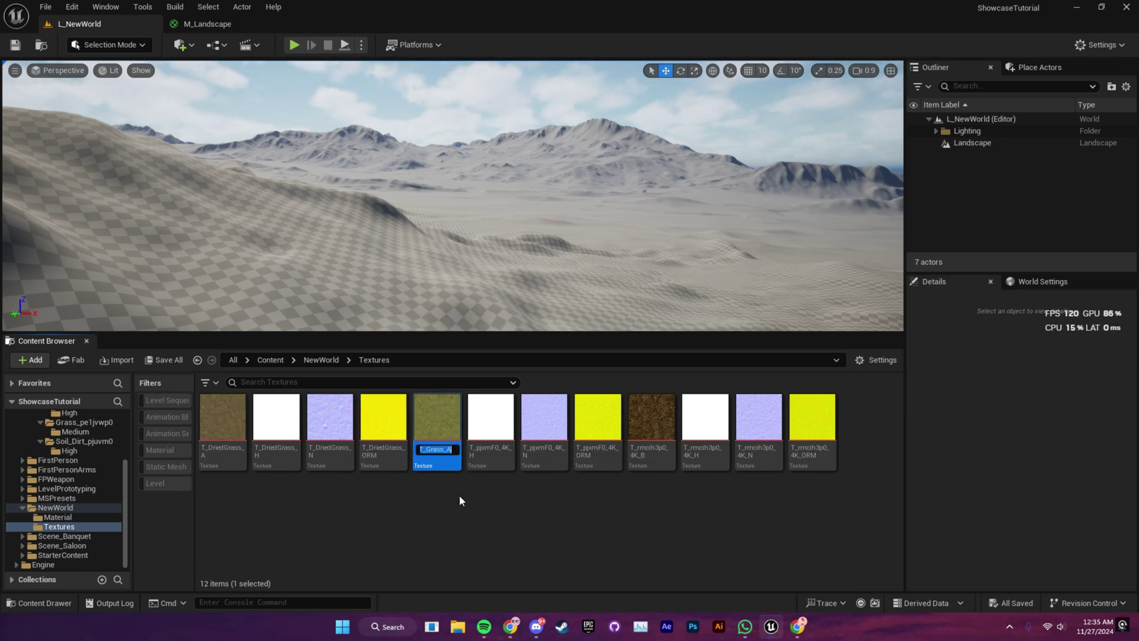
click(490, 451)
key(F2)
text(T_Grass_A)
key(BackSpace)
text(H)
key(Return)
- Rename the grass normal and ORM textures to T_Grass_N and T_Grass_ORM
click(547, 440)
key(F2)
text(T_Grass_A)
key(BackSpace)
text(N)
key(Return)
click(616, 444)
key(F2)
key(Return)
- Rename the soil base colour and height textures to T_Sand_A and T_Sand_H
click(649, 466)
key(F2)
text(T_Dirt_A)
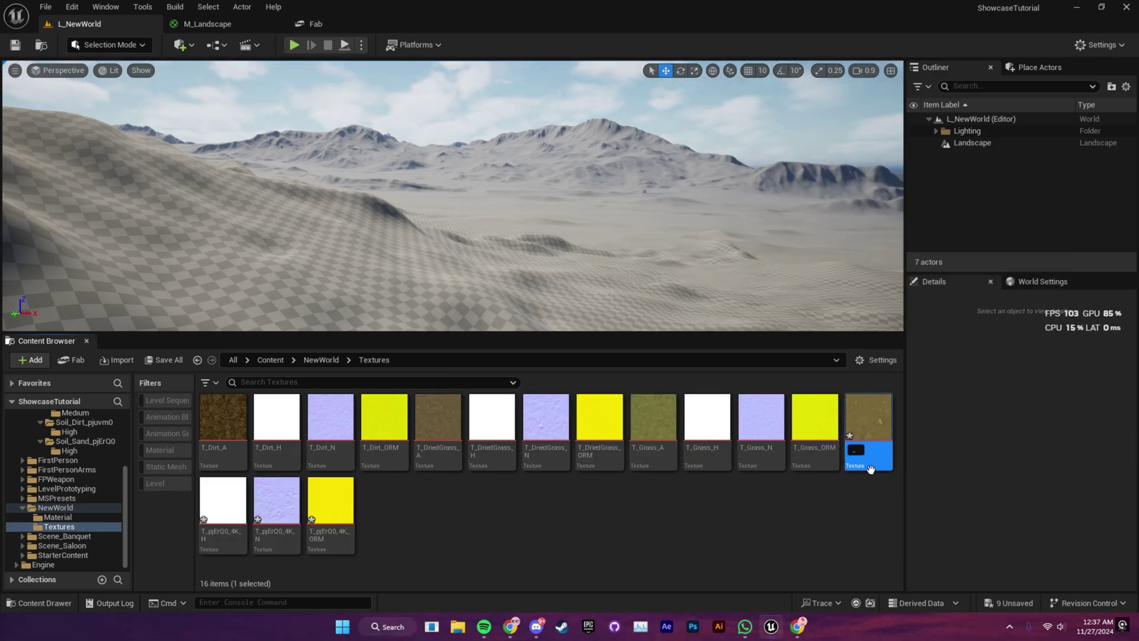
text(A)
key(Return)
click(869, 451)
text(T_Sand_H)
key(Return)
- Rename the sand normal map to T_Sand_N and start renaming the sand ORM texture
click(869, 451)
key(F2)
text(T_Sand_N)
key(Return)
click(869, 450)
key(F2)
text(T_Sand_N)
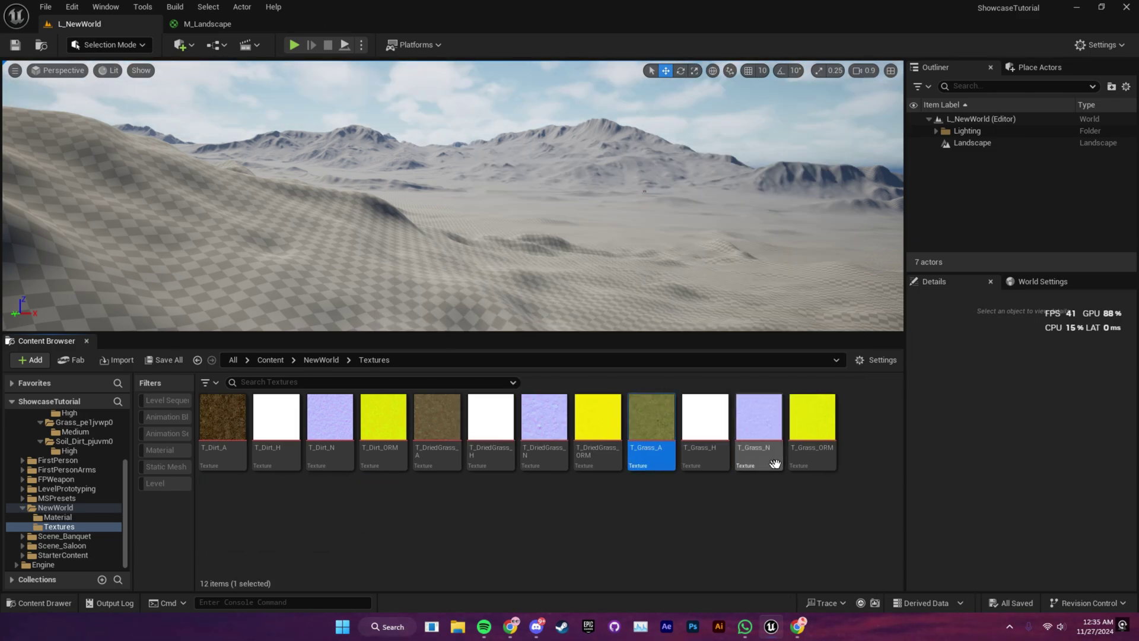
shift+click(811, 427)
- Drag the grass, dried grass and sand texture sets into the M_Landscape graph
drag(644, 420, 326, 166)
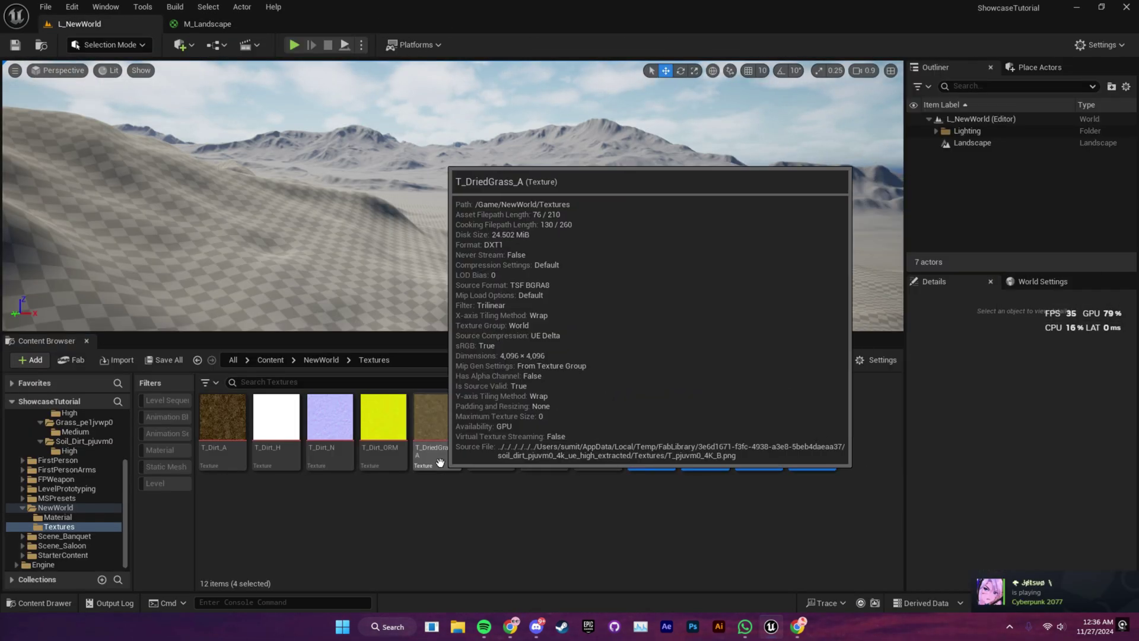
drag(437, 422, 327, 295)
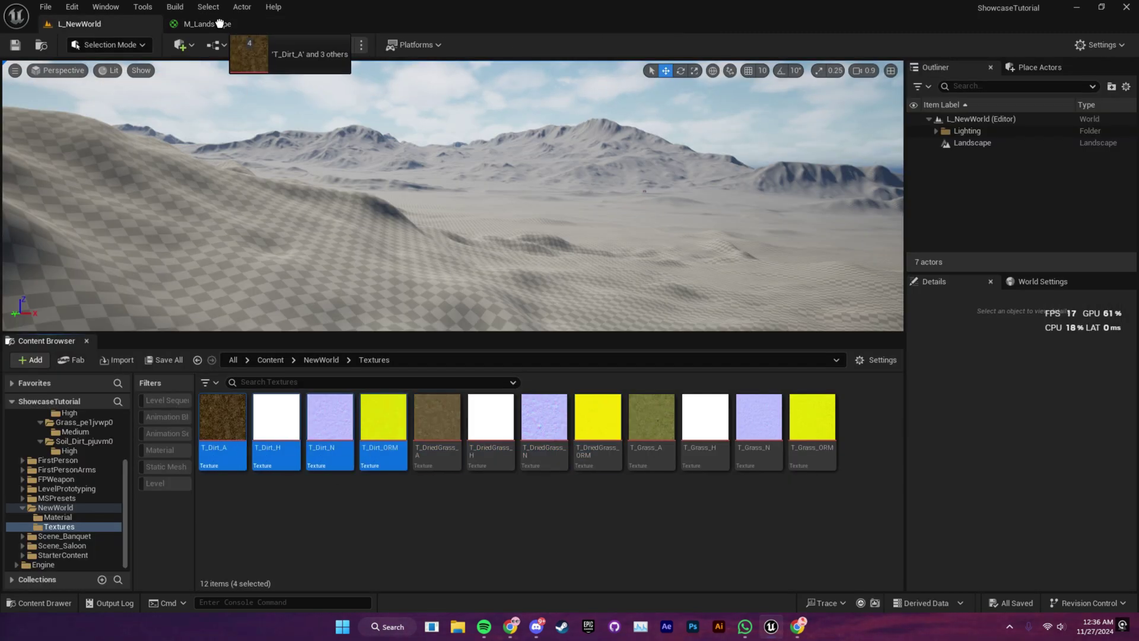
drag(219, 25, 328, 392)
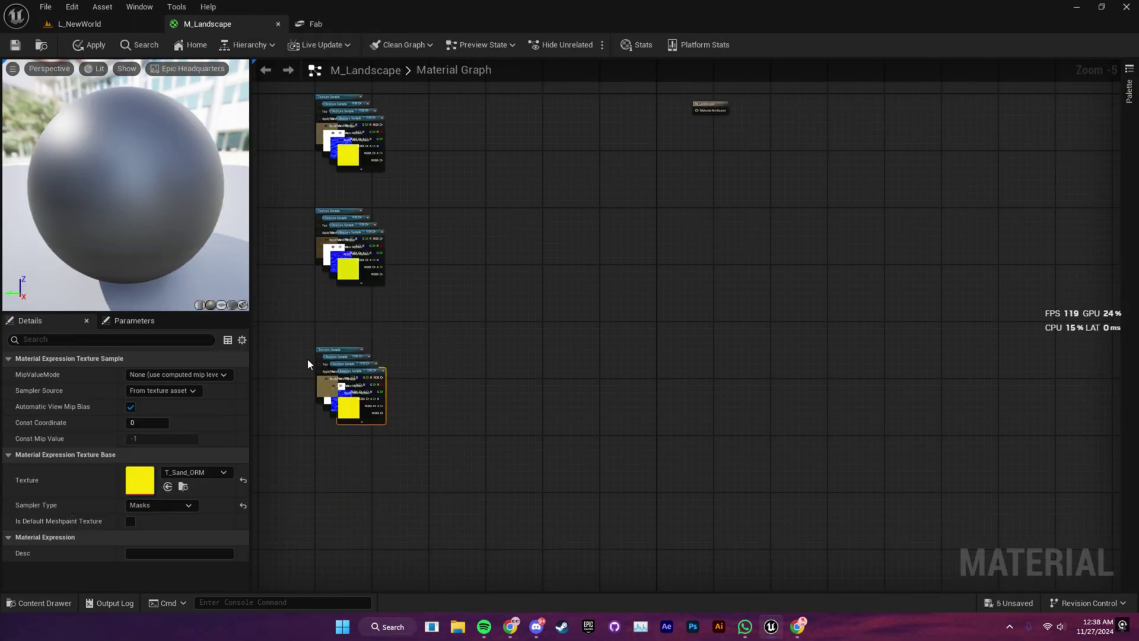
drag(312, 369, 331, 433)
scroll(445, 391, down, 2)
- Set the texture samples' Sampler Source to Shared: Wrap, then apply and save M_Landscape
drag(443, 488, 444, 487)
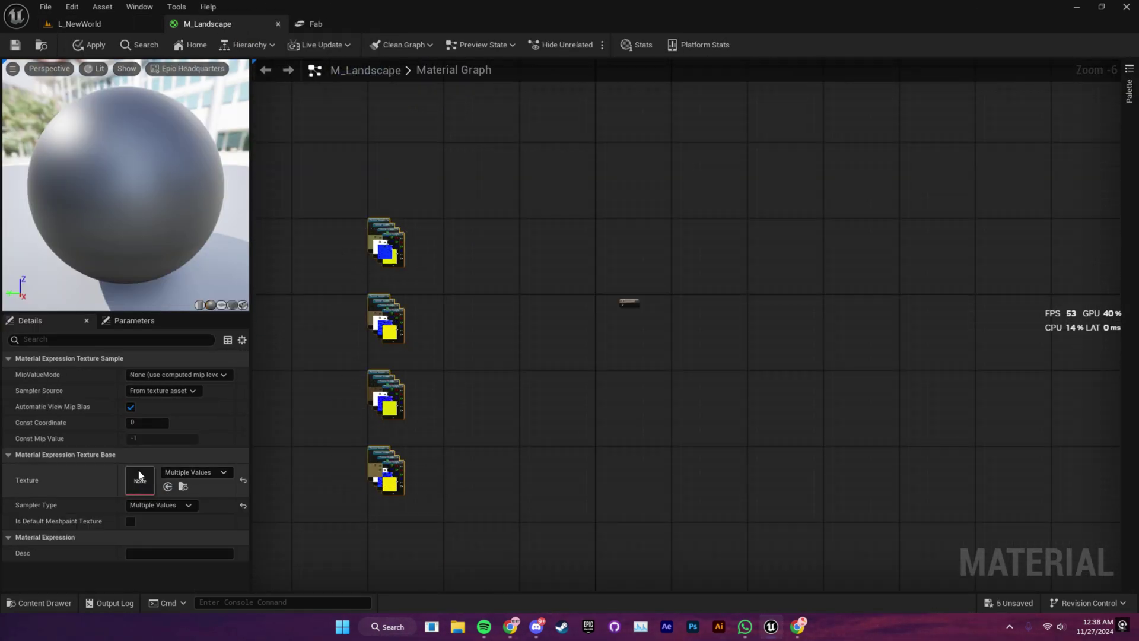
click(165, 391)
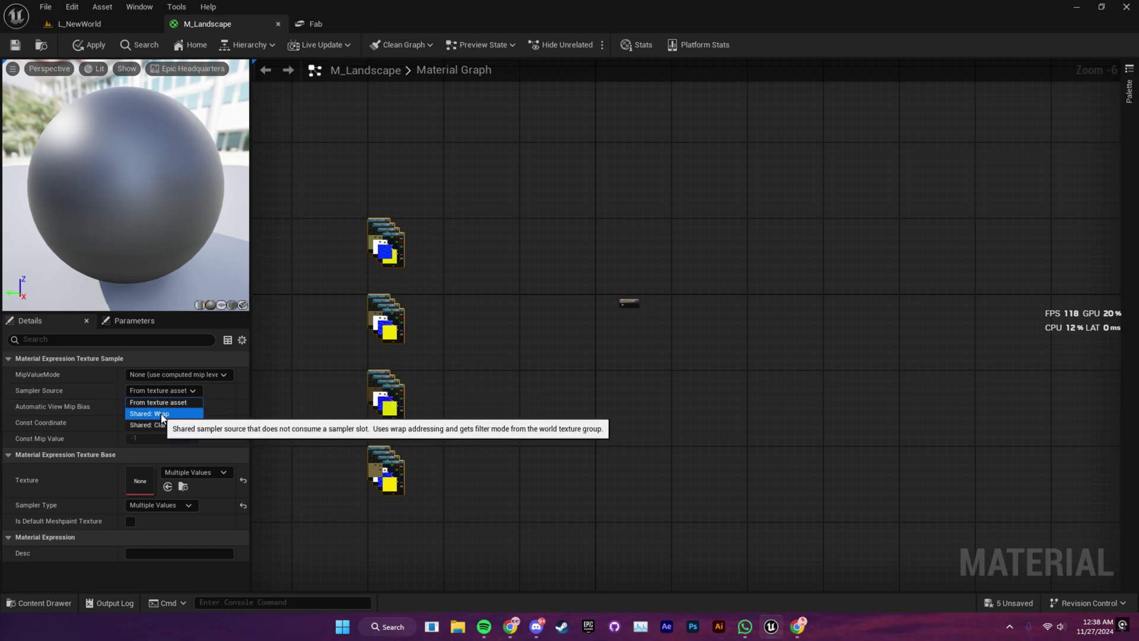
click(173, 414)
click(311, 397)
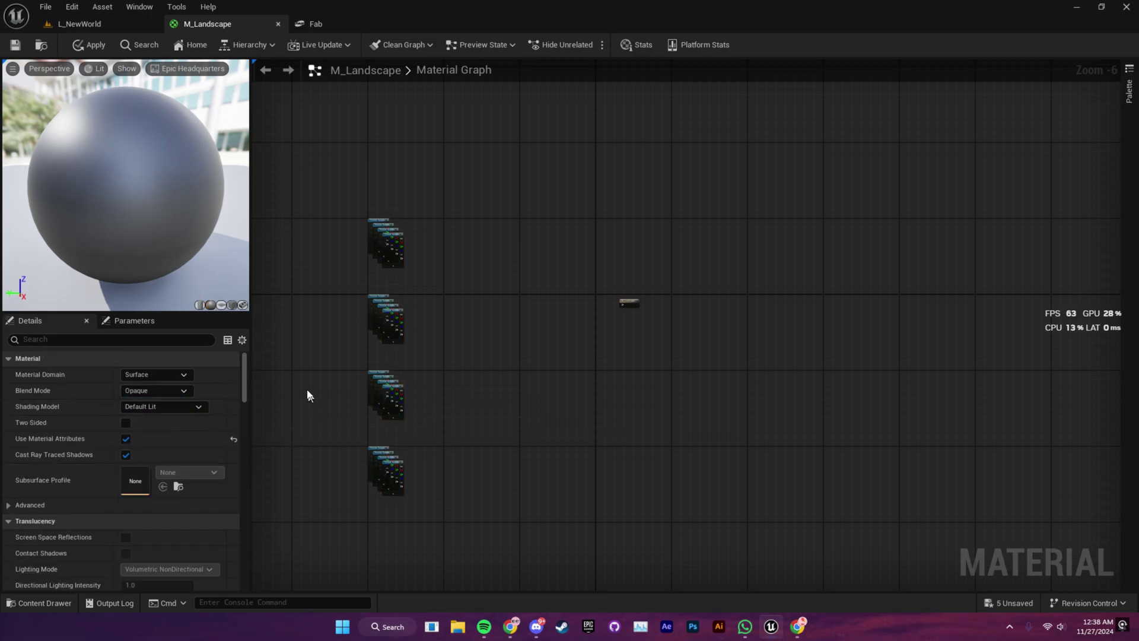
click(105, 43)
click(21, 51)
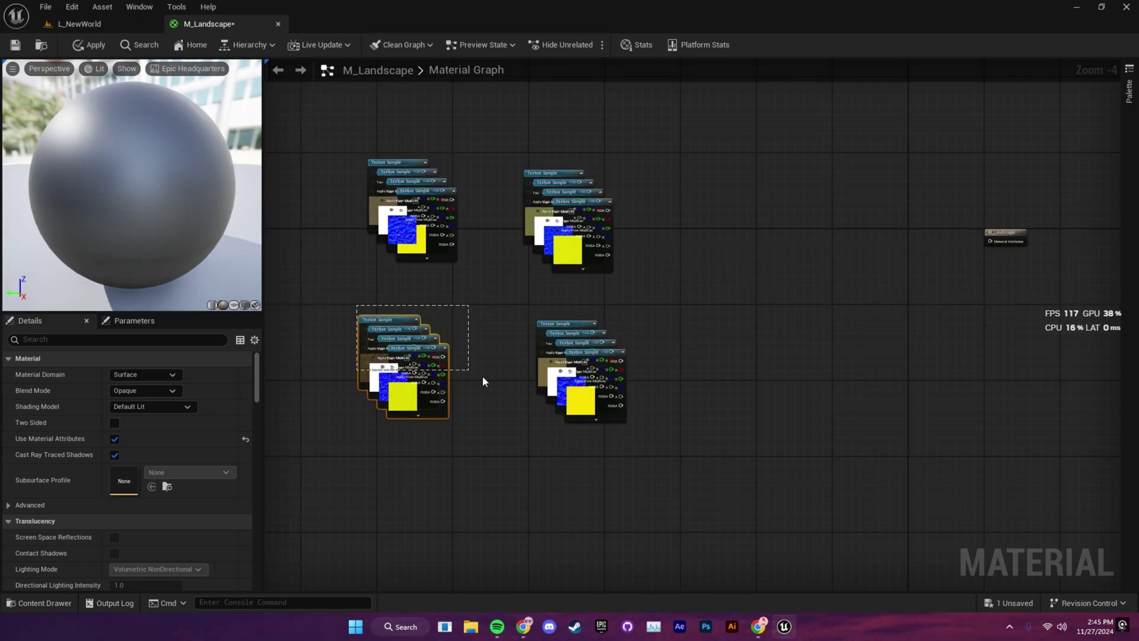
- Spread the texture sample clusters apart across the graph
drag(482, 376, 627, 410)
drag(609, 398, 1028, 402)
drag(509, 157, 831, 240)
drag(718, 189, 1018, 437)
- Set every texture sample's Sampler Source to Shared: Wrap
shift+drag(509, 313, 322, 180)
click(152, 391)
click(153, 413)
click(724, 248)
- Arrange one four-texture set into a 2×2 grid of nodes
drag(723, 248, 980, 409)
right_drag(492, 297, 746, 343)
drag(739, 335, 614, 199)
drag(656, 275, 361, 270)
drag(437, 323, 390, 277)
drag(363, 285, 364, 355)
drag(363, 355, 484, 312)
click(419, 270)
click(434, 321)
click(458, 275)
click(501, 318)
scroll(478, 297, up, 2)
- Create a MakeMaterialAttributes node from the base colour texture's RGB output
click(569, 314)
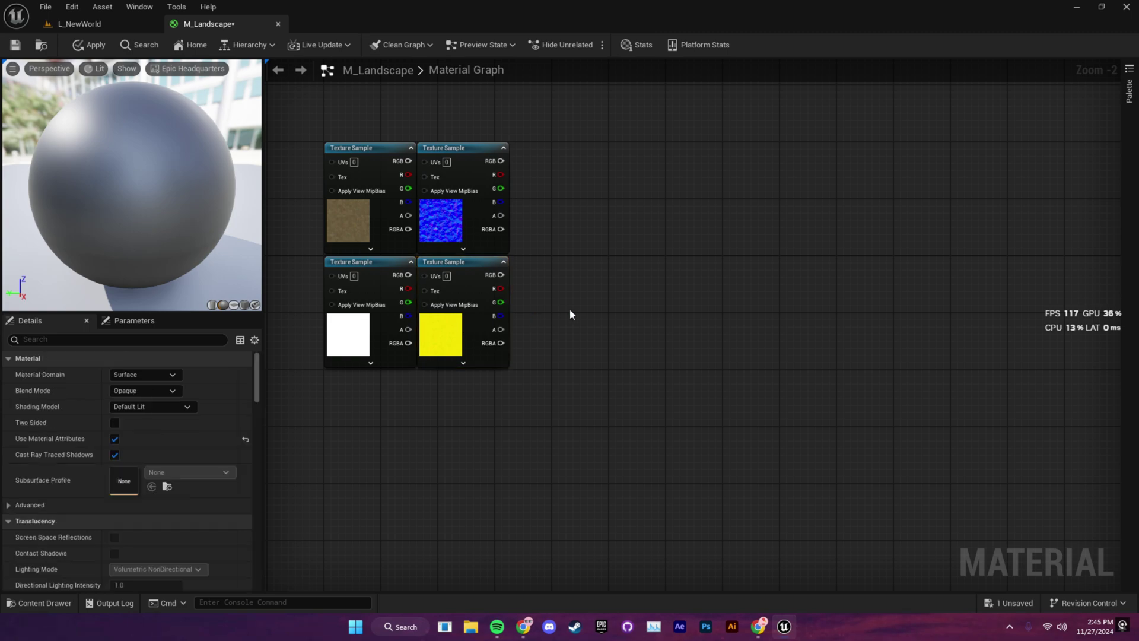
drag(396, 162, 601, 165)
text(make mater)
key(Return)
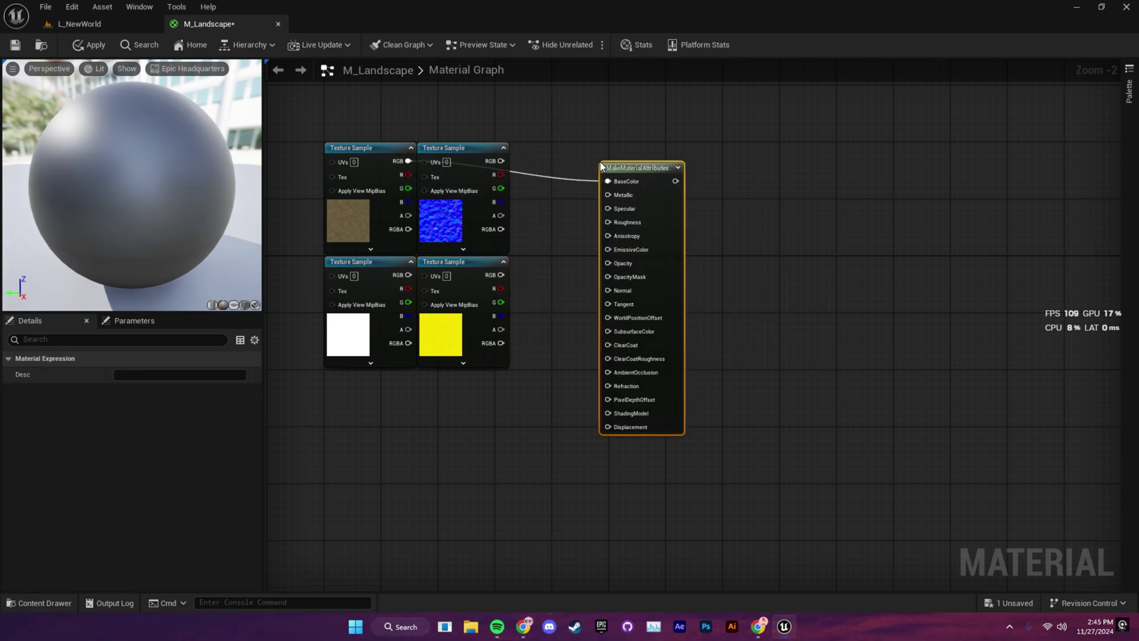
drag(625, 169, 560, 407)
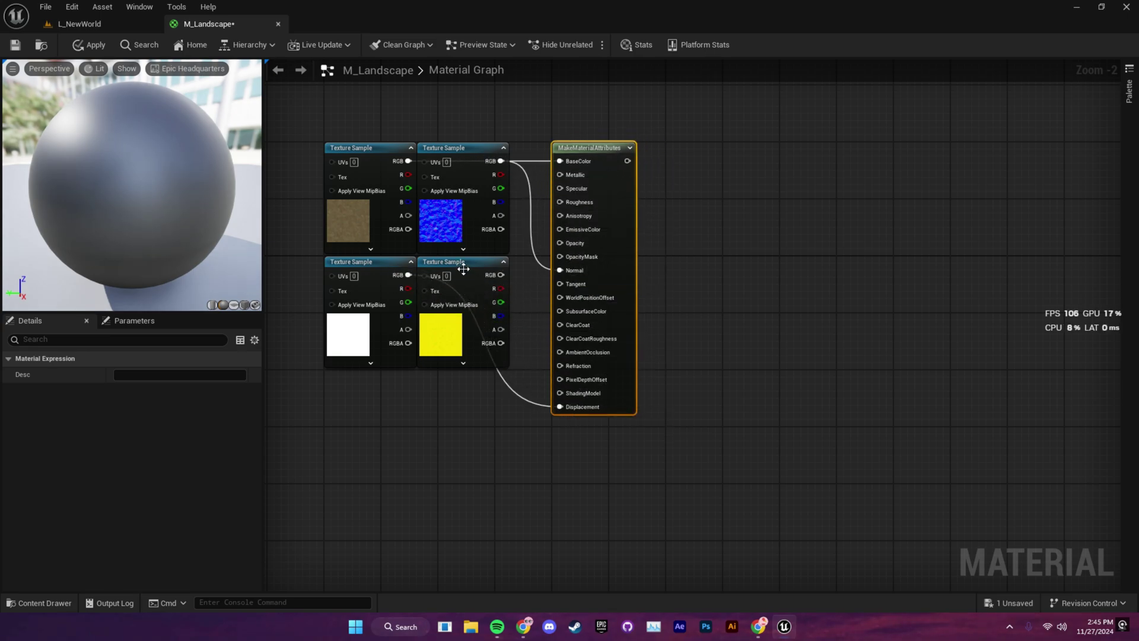
- Wire the ORM texture's R, G and B channels to AmbientOcclusion, Roughness and Metallic
drag(501, 304, 566, 202)
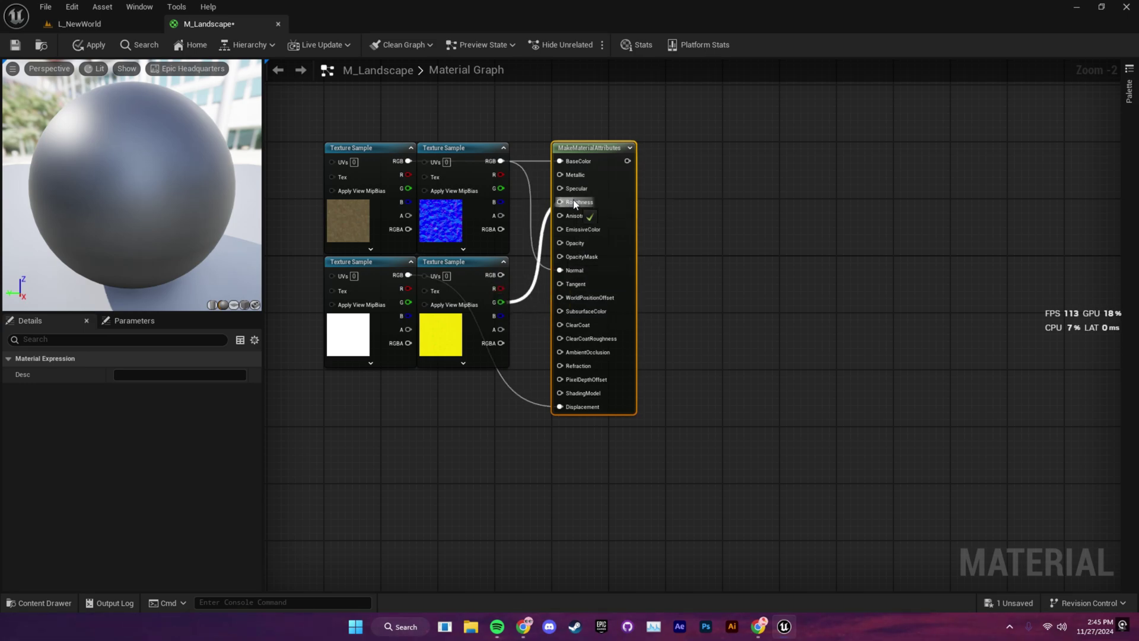
click(439, 340)
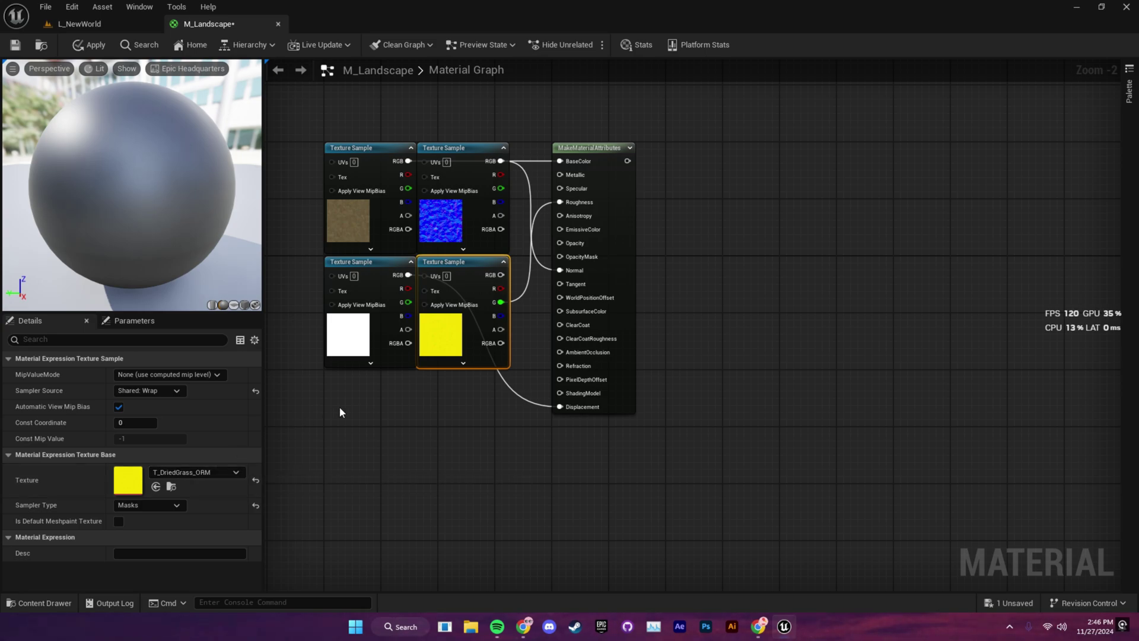
drag(500, 288, 565, 356)
drag(500, 303, 560, 202)
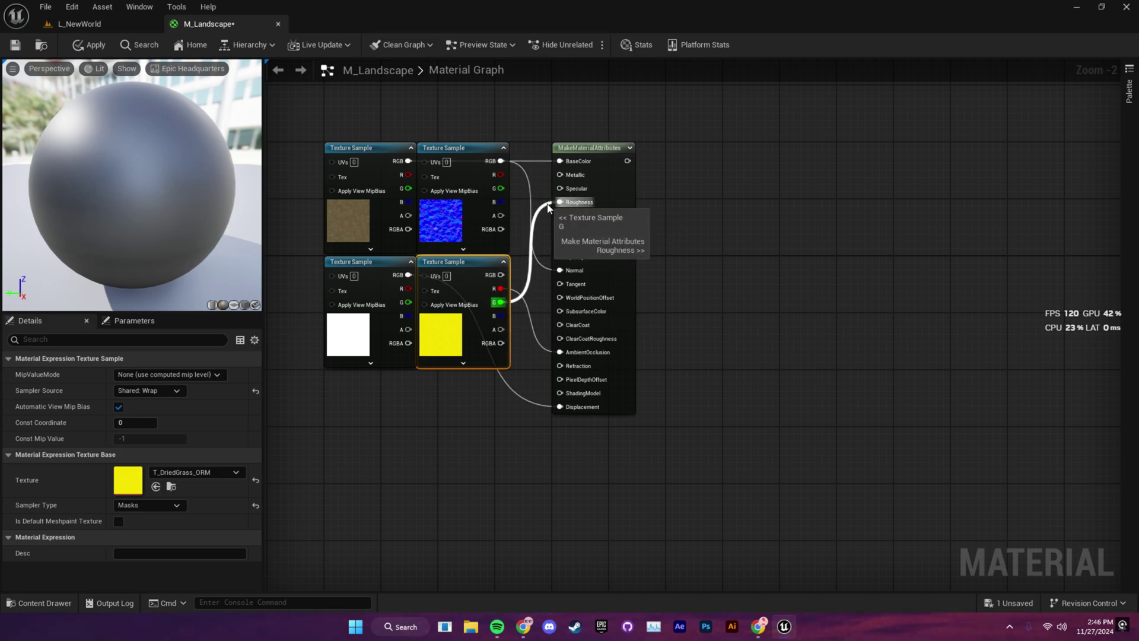
drag(496, 315, 560, 175)
click(722, 311)
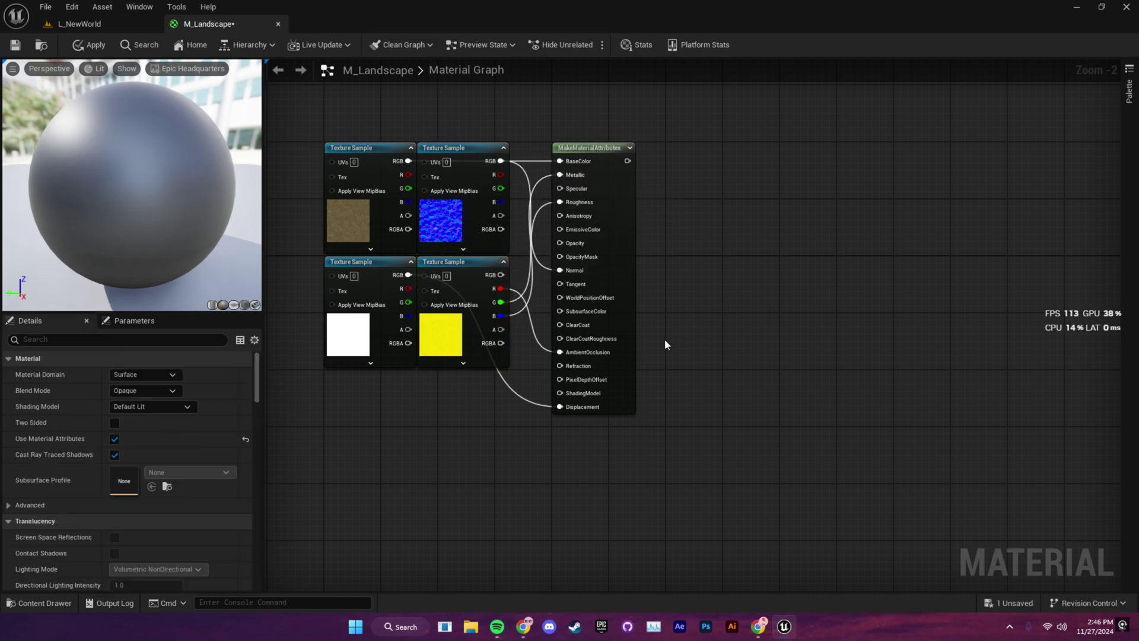
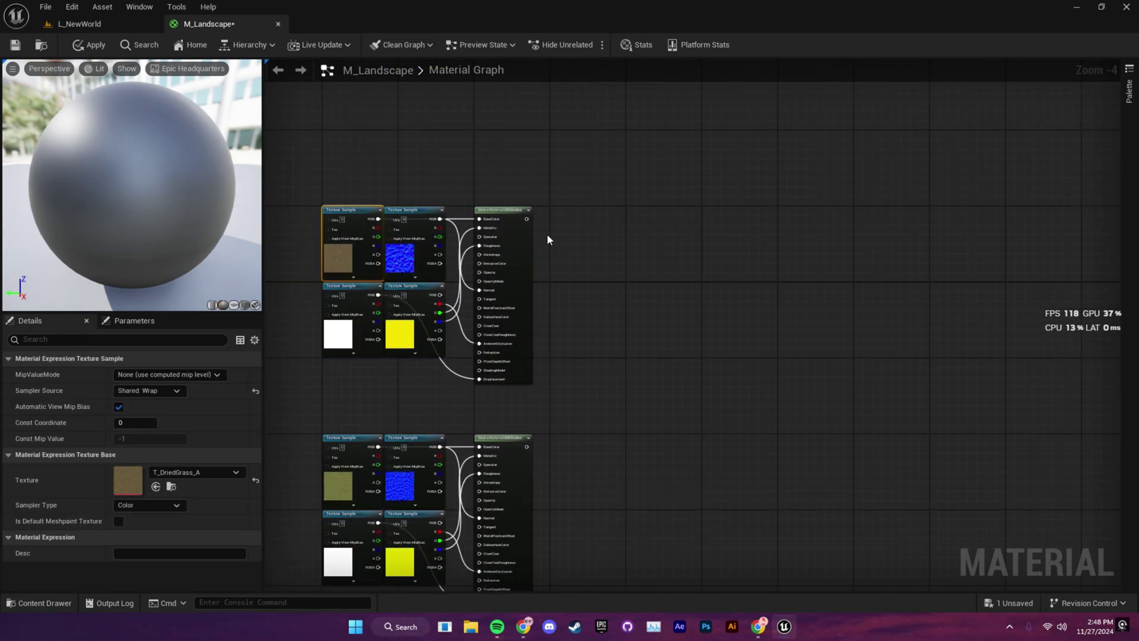
- Bring the second MakeMaterialAttributes node into view and start a reroute from its output
click(547, 235)
scroll(548, 235, up, 4)
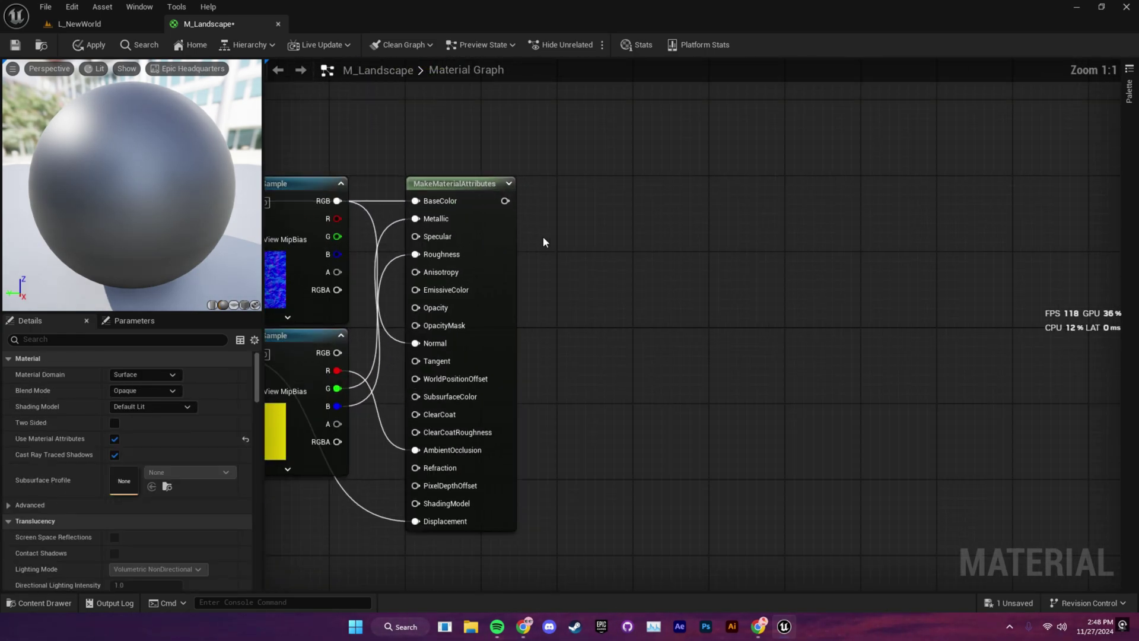
right_drag(543, 236, 460, 236)
drag(422, 204, 473, 215)
text(route)
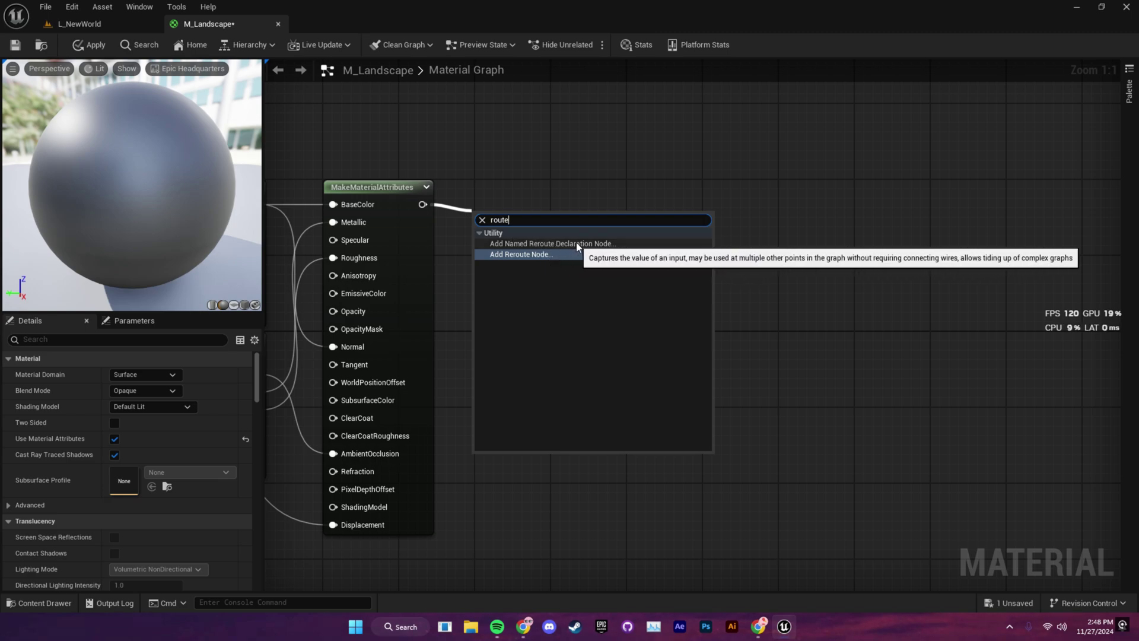
- Add a named reroute declaration on the first attributes set and name it Dried Grass
click(558, 243)
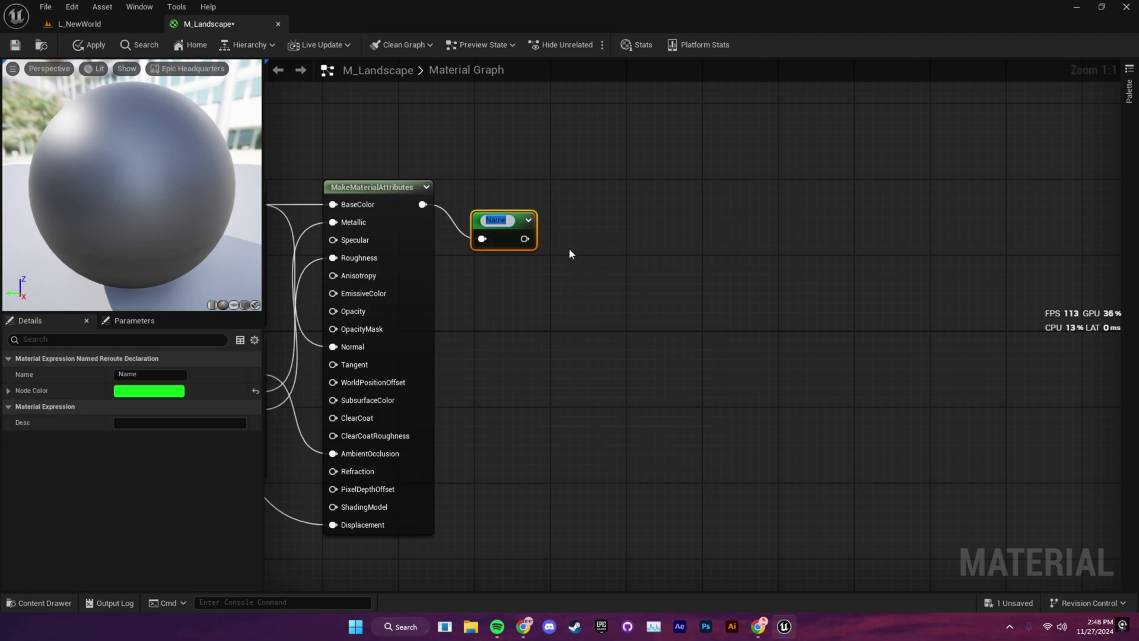
text(Dirt)
key(Return)
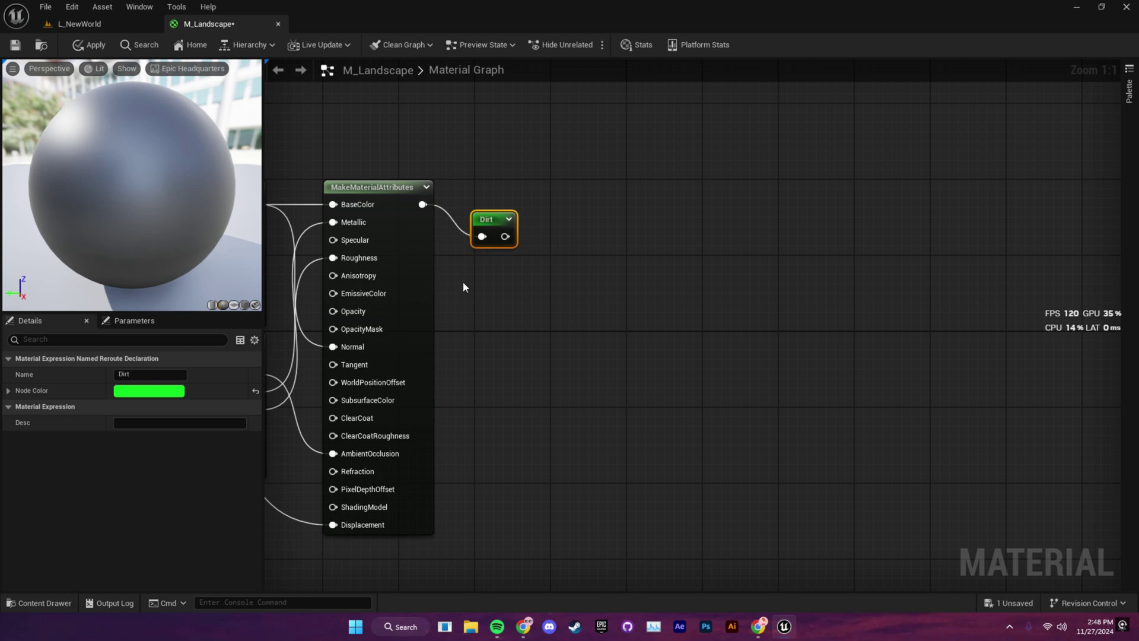
right_drag(463, 287, 735, 274)
click(306, 253)
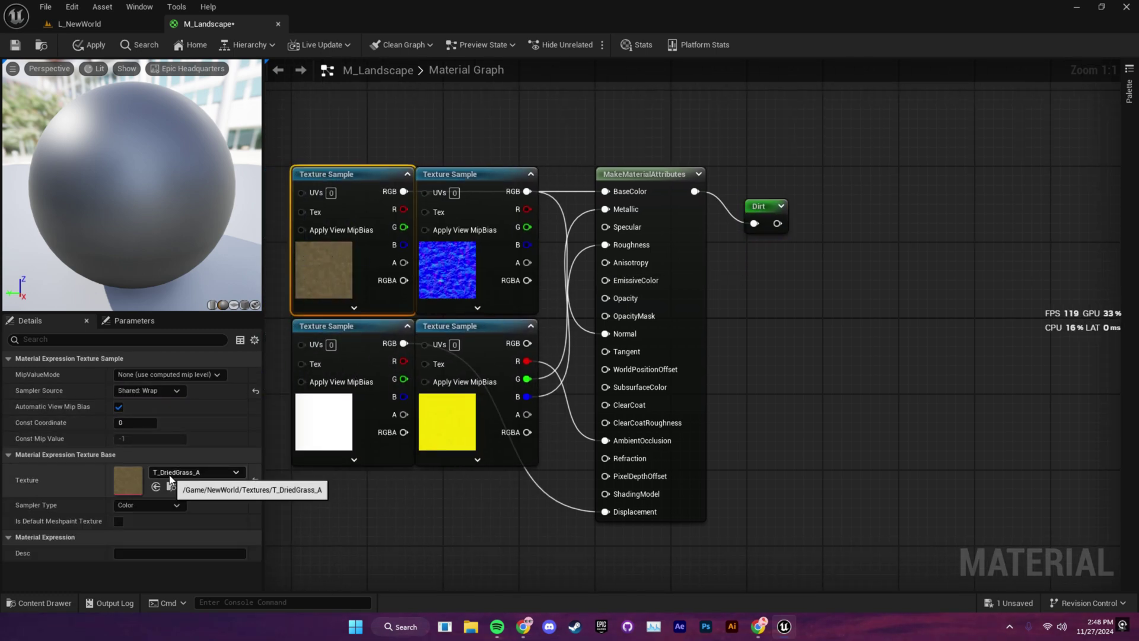
right_drag(772, 312, 619, 346)
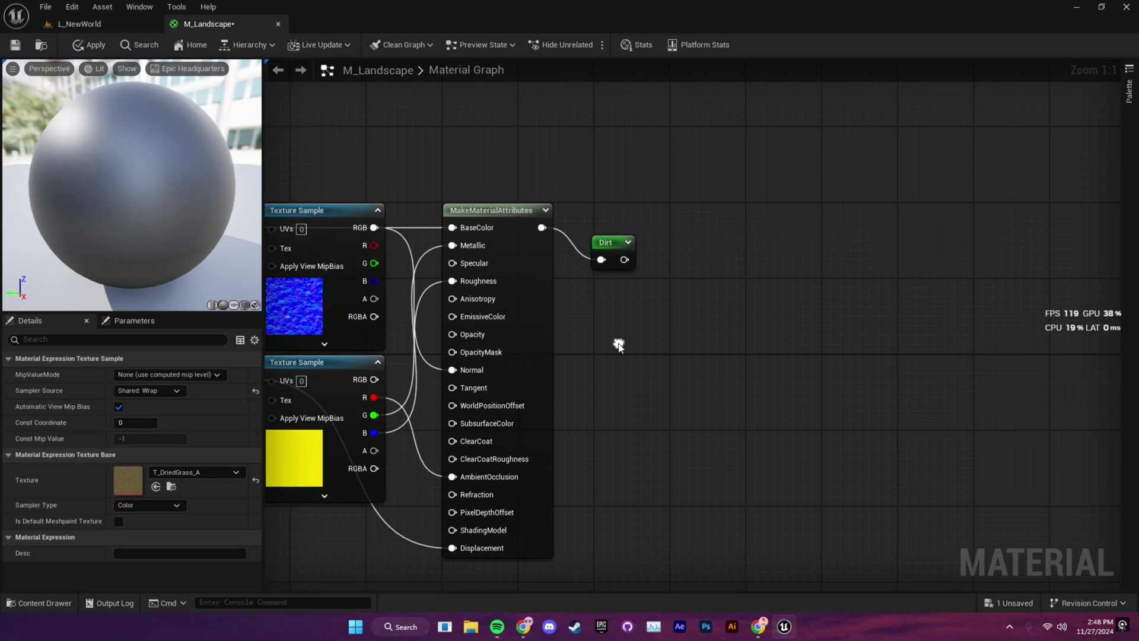
click(608, 256)
click(145, 374)
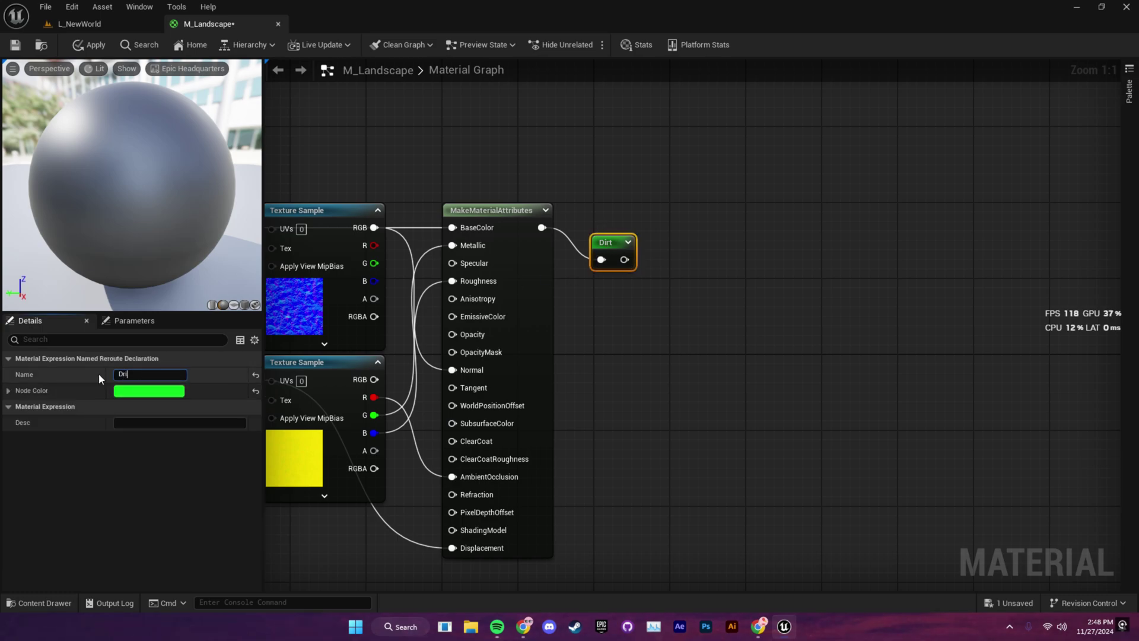
text(Dried Grass)
key(Return)
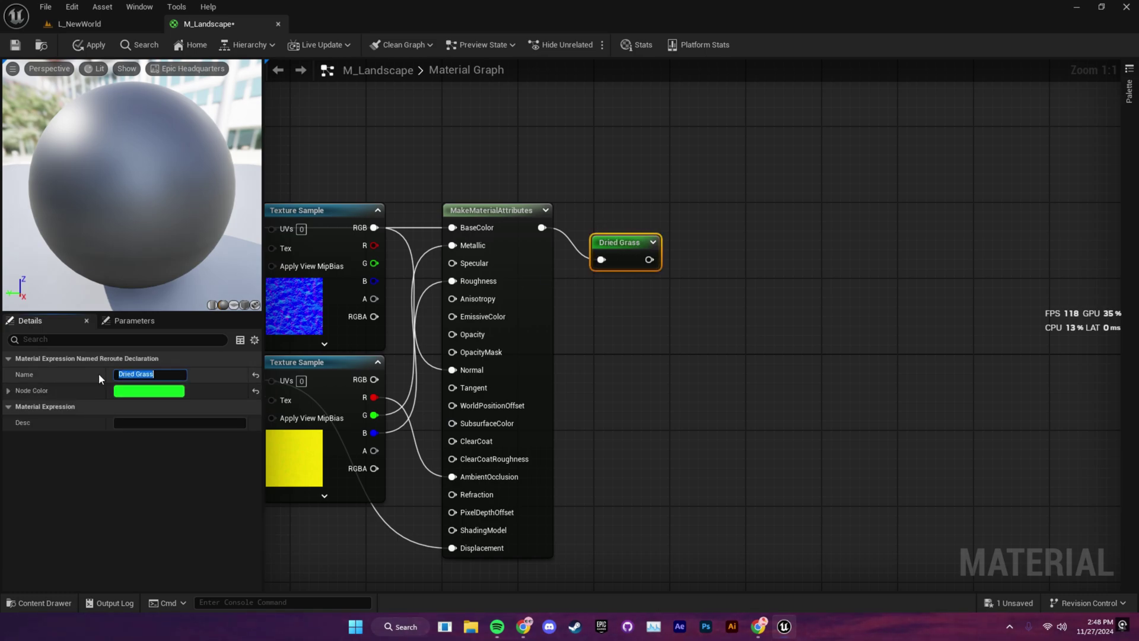
- Set the Dried Grass reroute's node colour to pale yellow
click(133, 392)
drag(204, 418, 223, 445)
click(303, 346)
drag(282, 350, 280, 386)
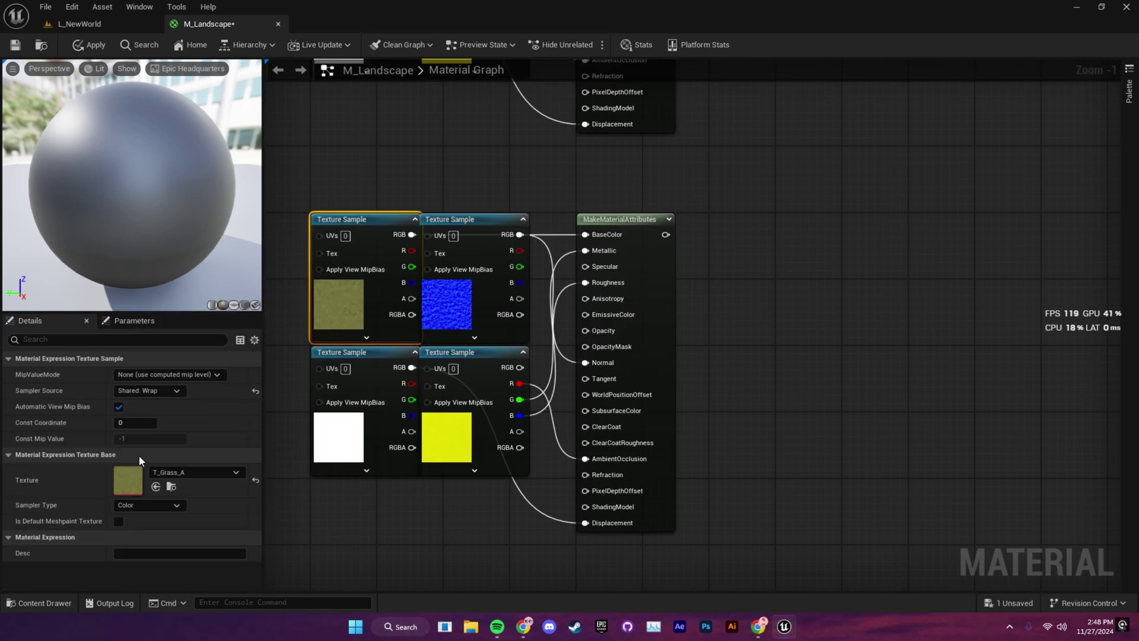
- Add another named reroute declaration to the next attributes set and set its colour
drag(541, 249, 581, 254)
text(man)
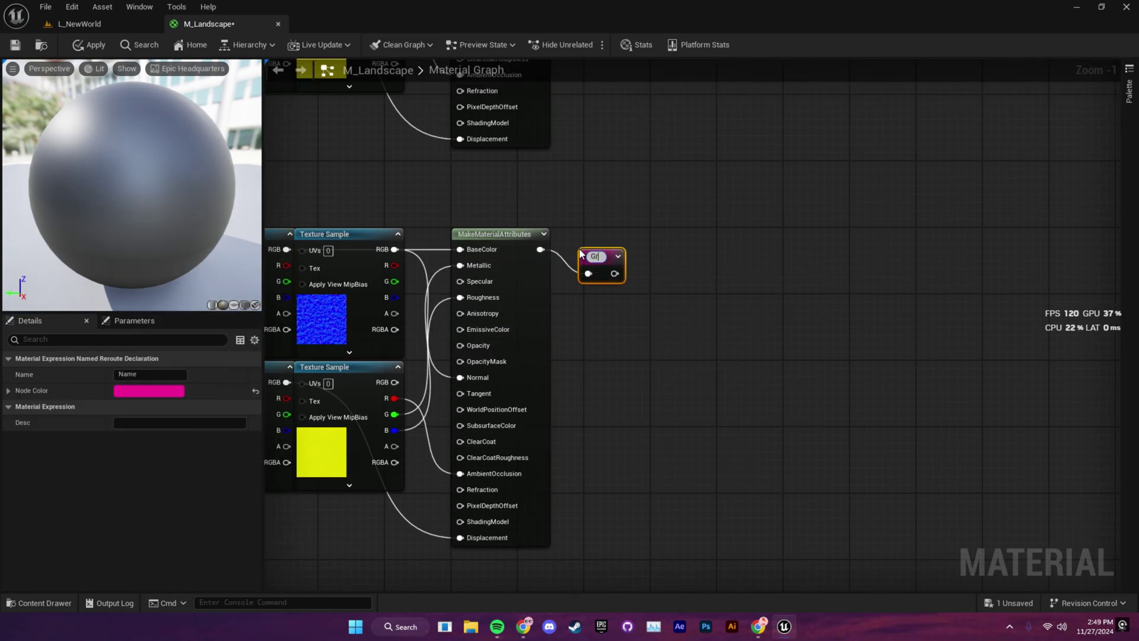
click(154, 389)
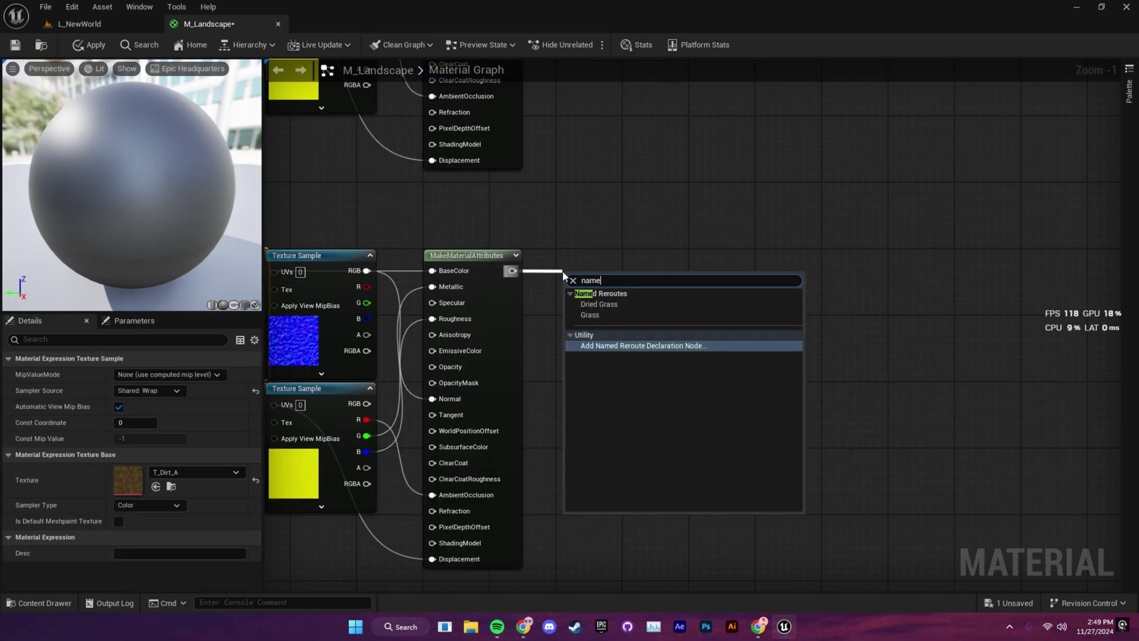
key(Return)
click(154, 392)
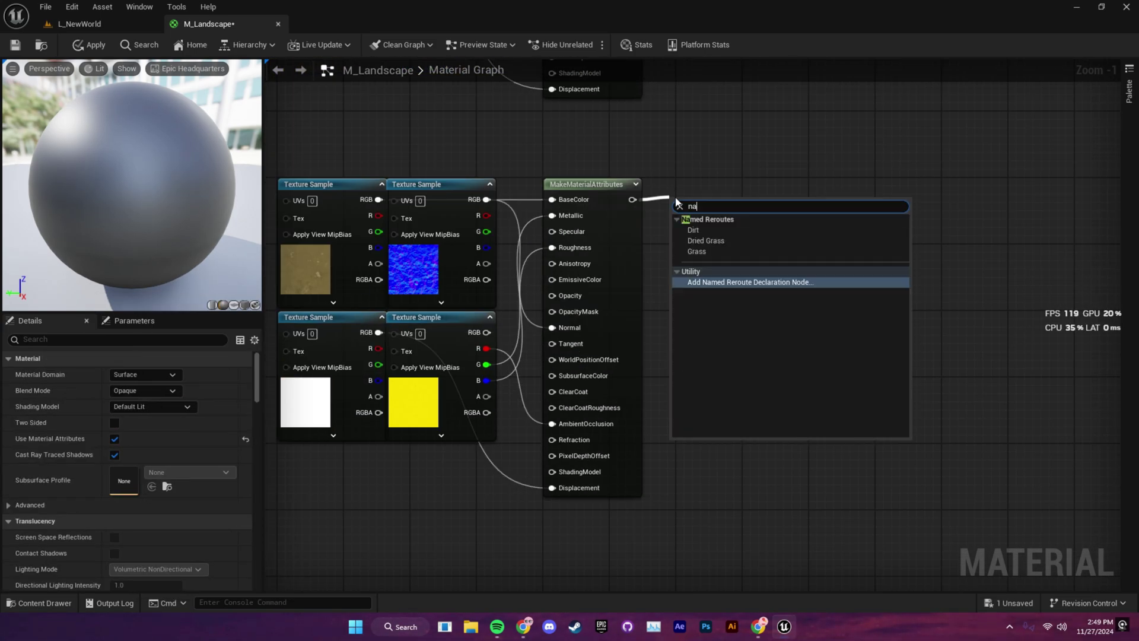
click(795, 291)
scroll(778, 222, down, 4)
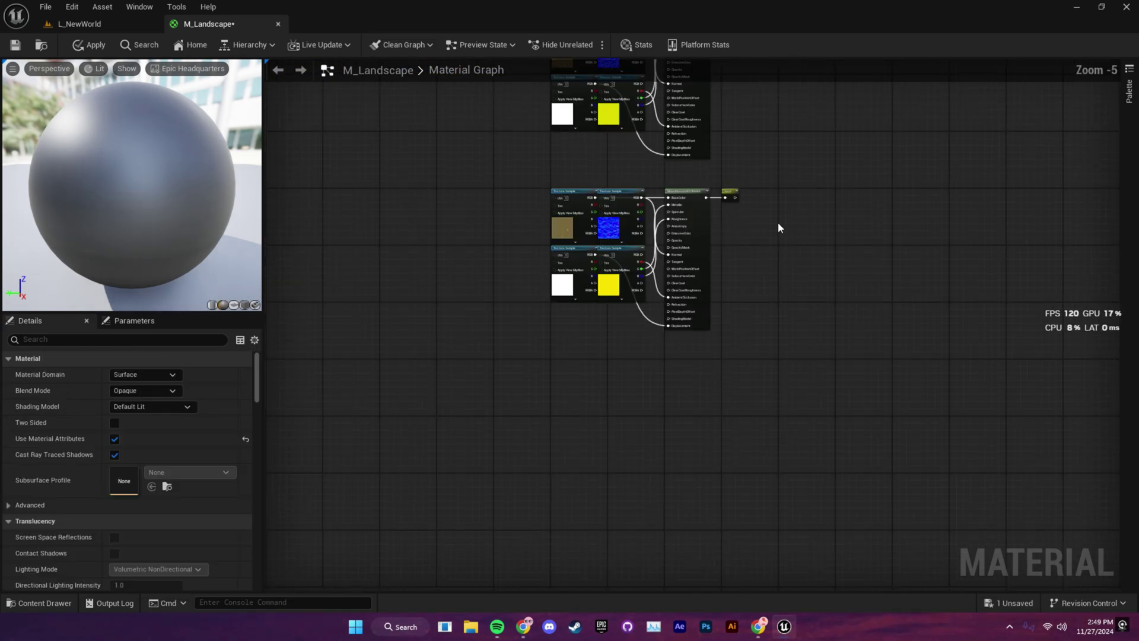
right_drag(708, 398, 681, 432)
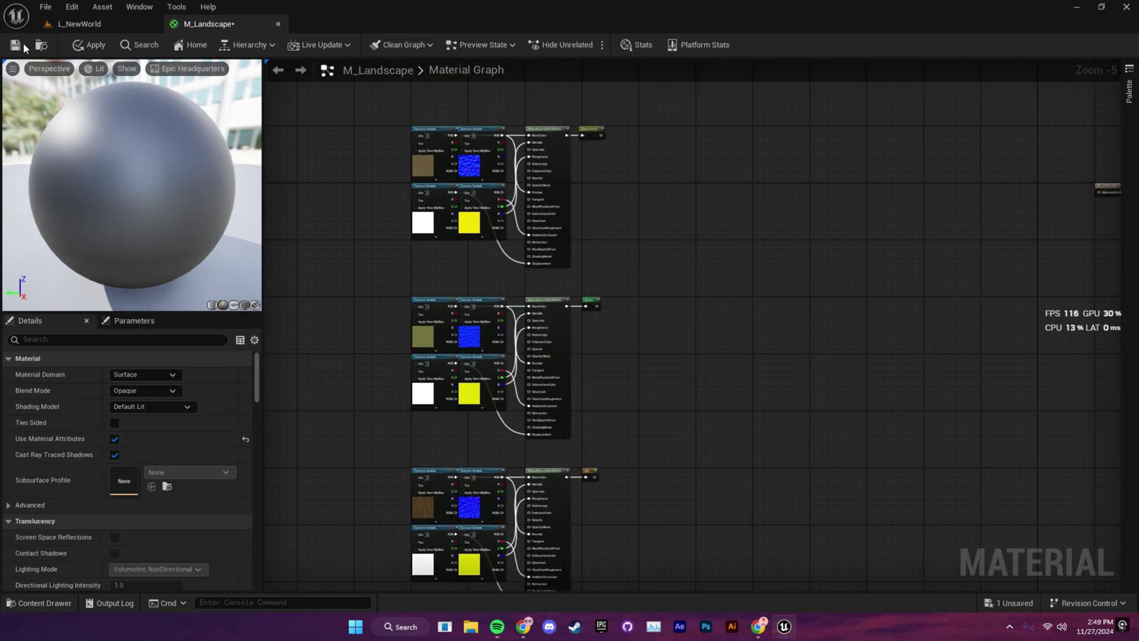
- Add a Landscape Coords node with a Multiply node beside it
scroll(415, 190, up, 3)
right_click(436, 172)
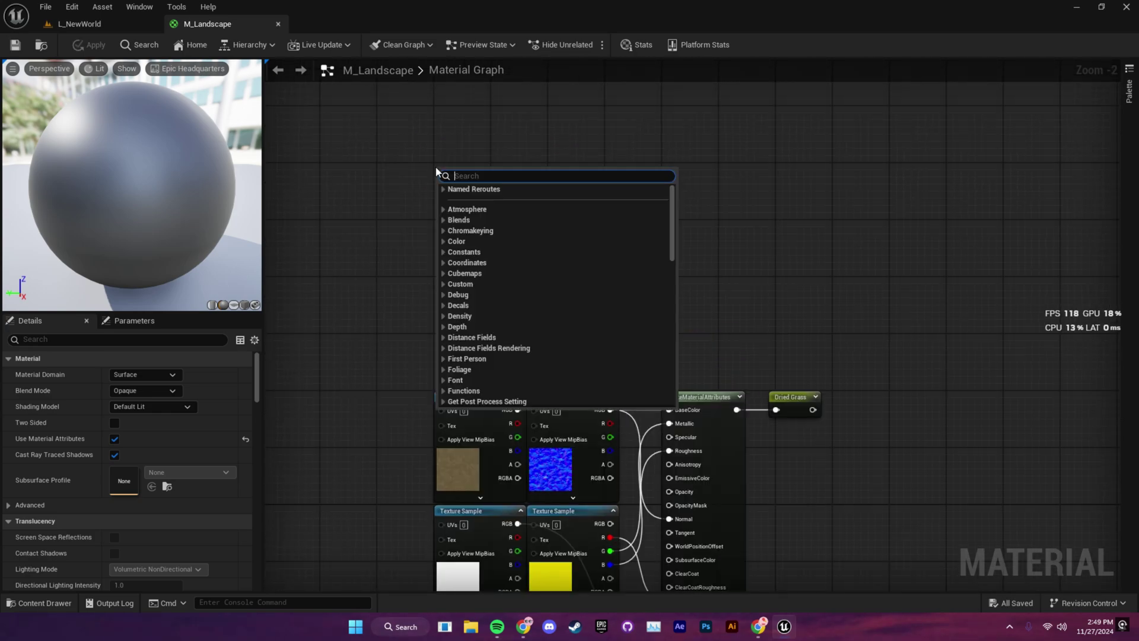
text(landscape)
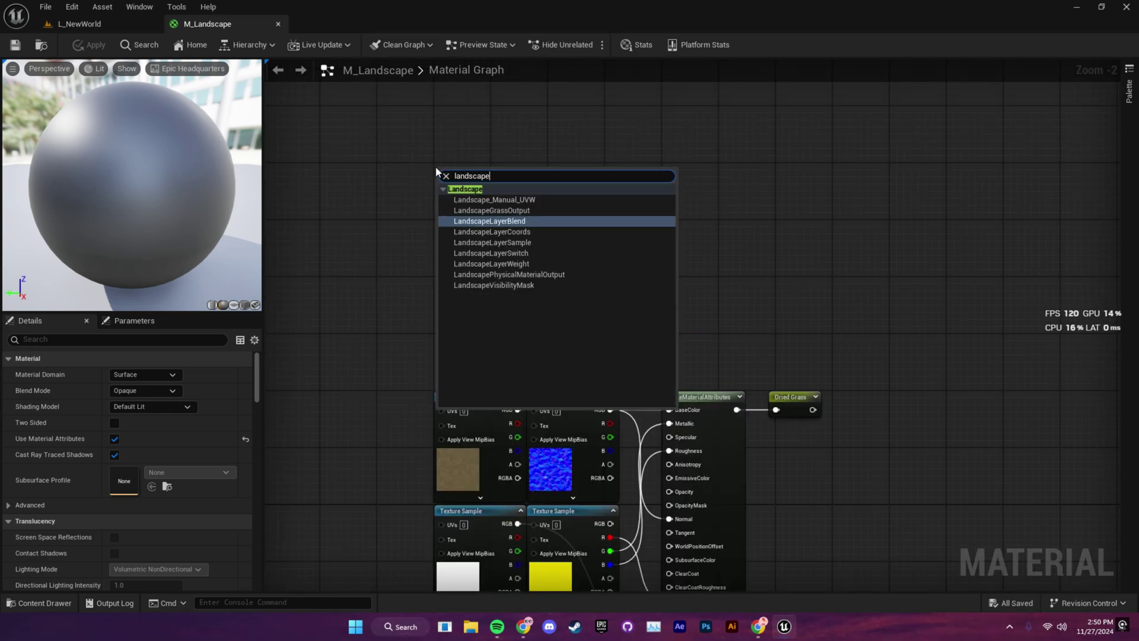
key(Down)
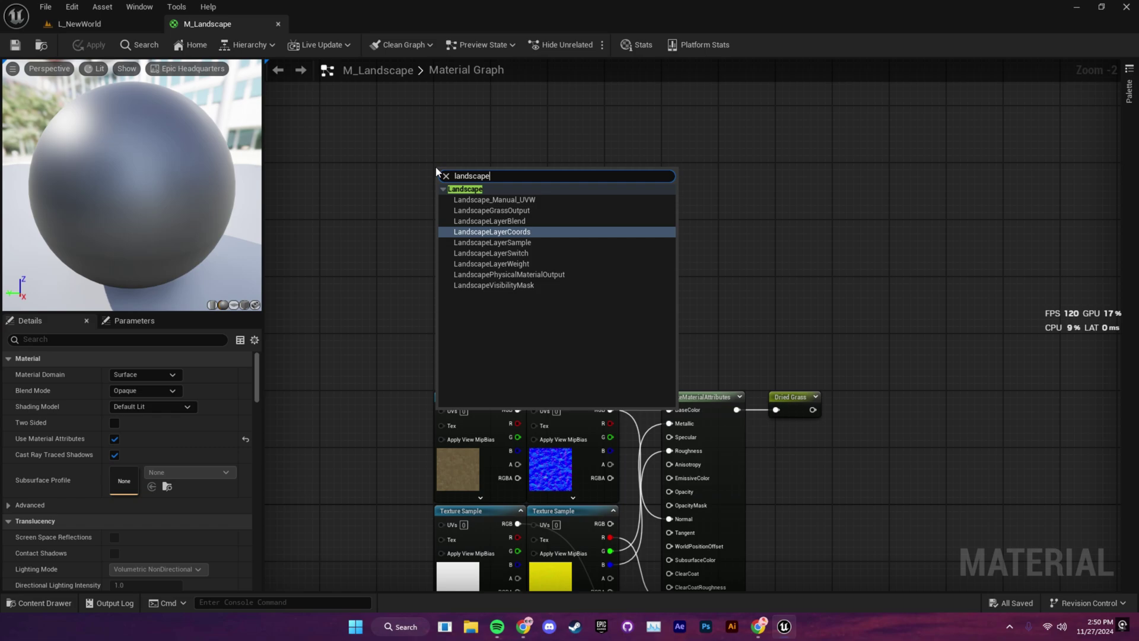
key(Return)
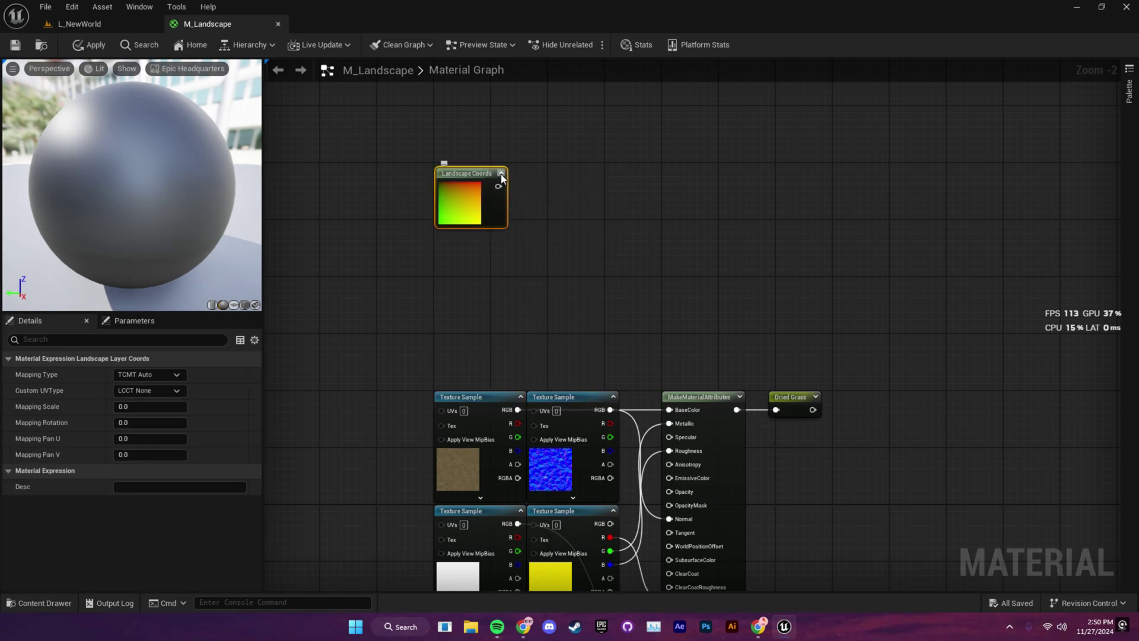
click(502, 175)
right_drag(550, 181, 457, 204)
key(m)
click(438, 218)
drag(455, 219, 460, 196)
drag(393, 203, 391, 198)
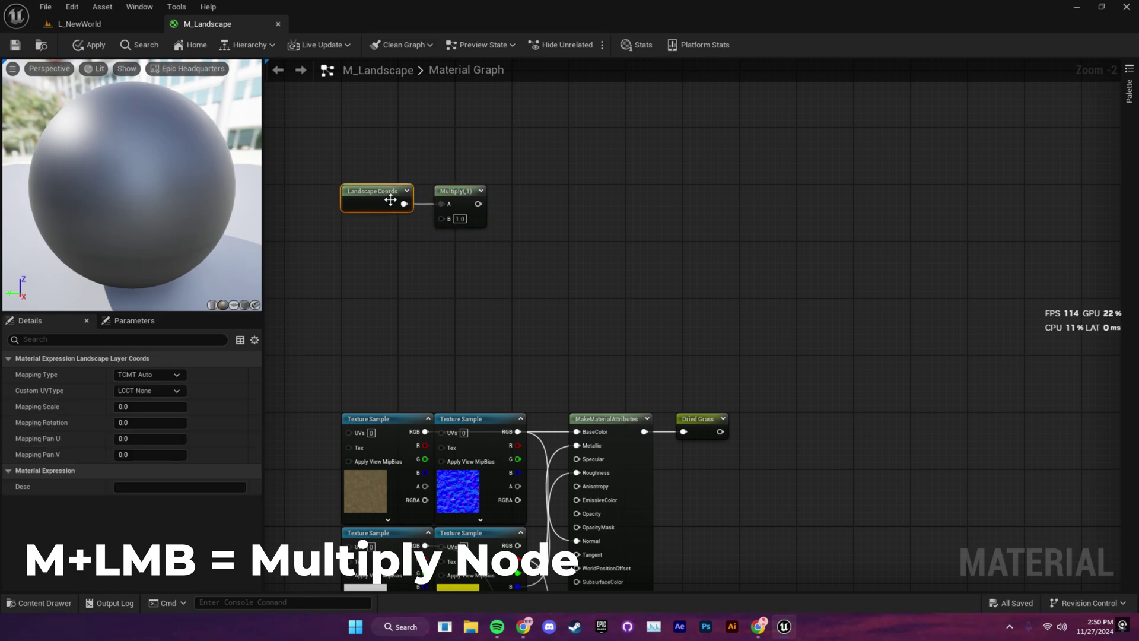
- Place both nodes left of the Dried Grass textures and wire Multiply into all four UVs
drag(460, 197, 453, 197)
click(388, 246)
drag(395, 236, 455, 202)
right_drag(387, 293, 641, 179)
scroll(640, 179, down, 2)
drag(681, 120, 547, 314)
click(547, 315)
scroll(633, 346, up, 4)
drag(489, 288, 596, 194)
drag(489, 288, 605, 349)
drag(489, 288, 720, 347)
click(518, 398)
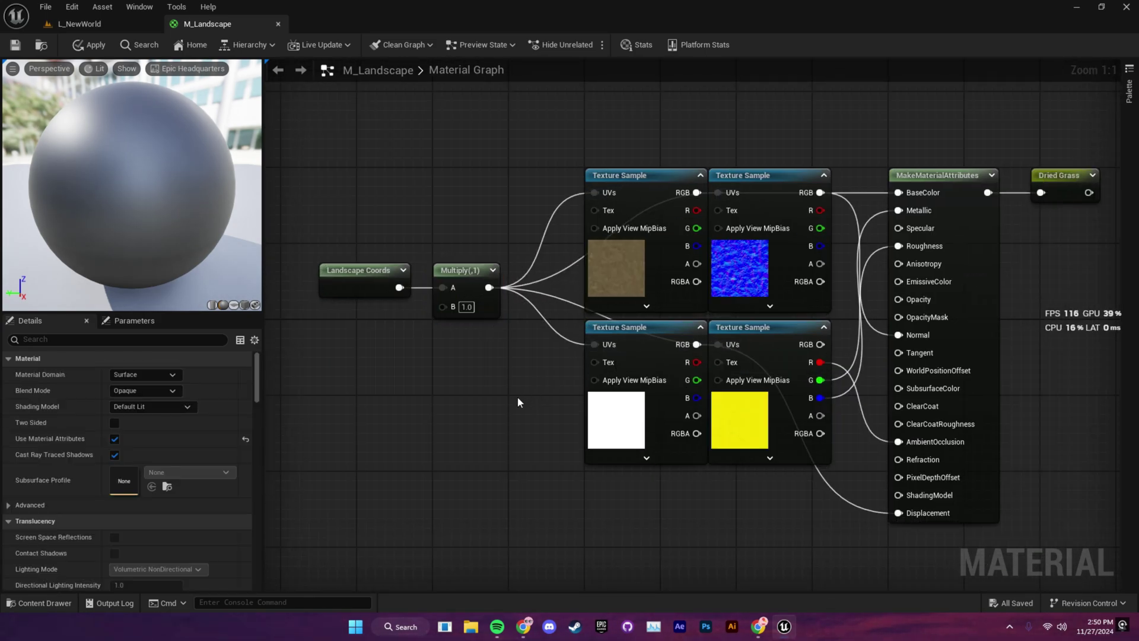
- Add a 'Dried Grass Texture Size' scalar parameter, default 1.0, into Multiply's B input
click(346, 338)
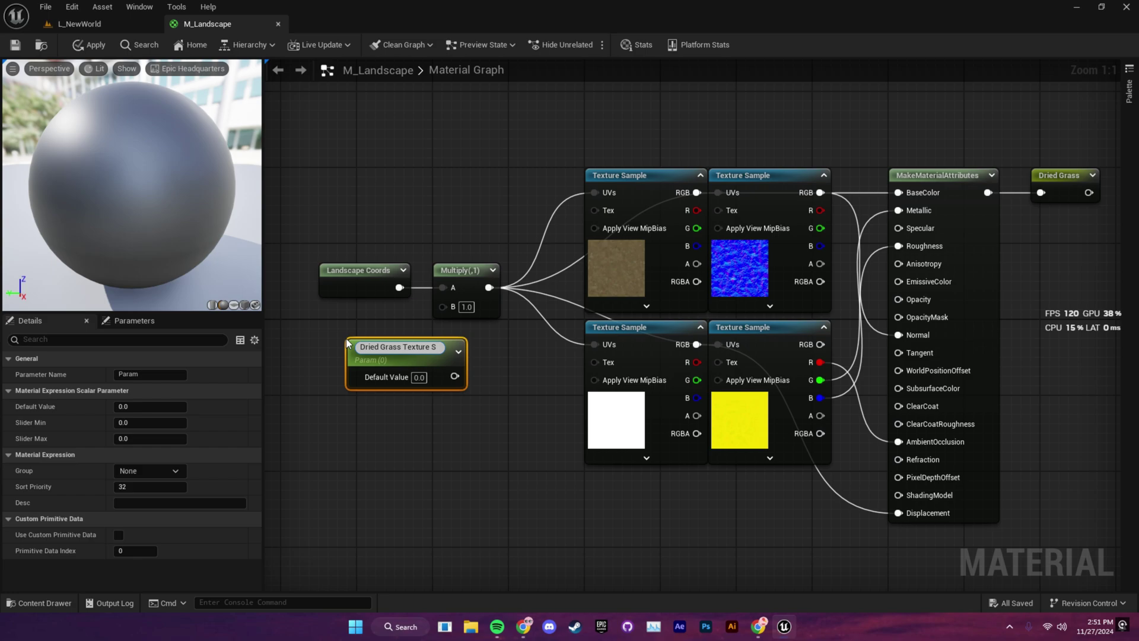
text(e)
key(Return)
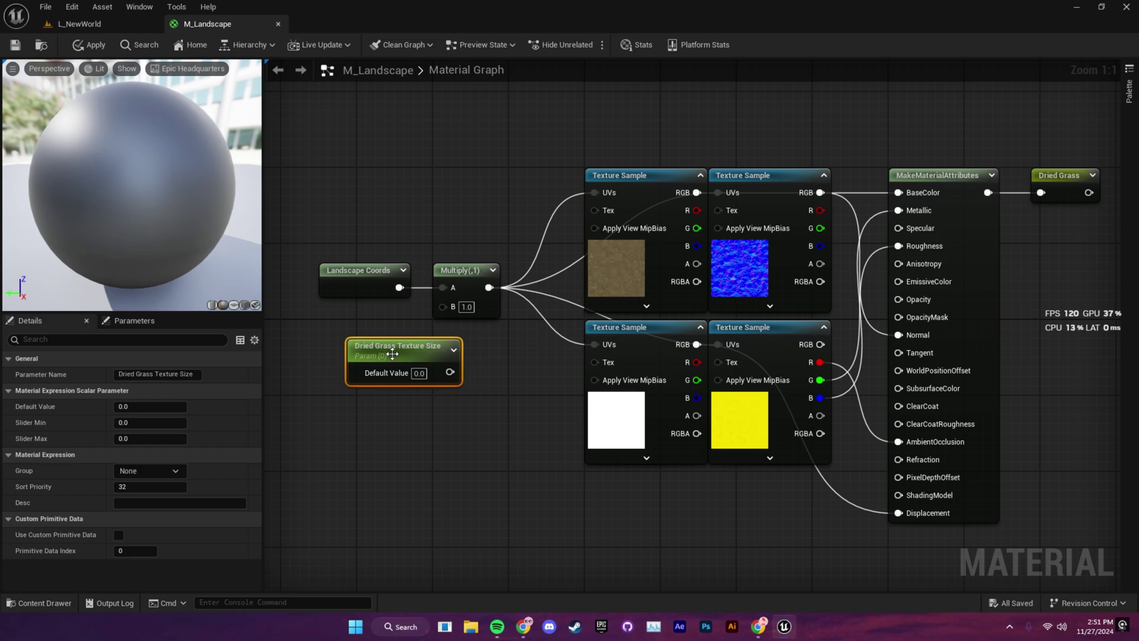
drag(387, 350, 349, 295)
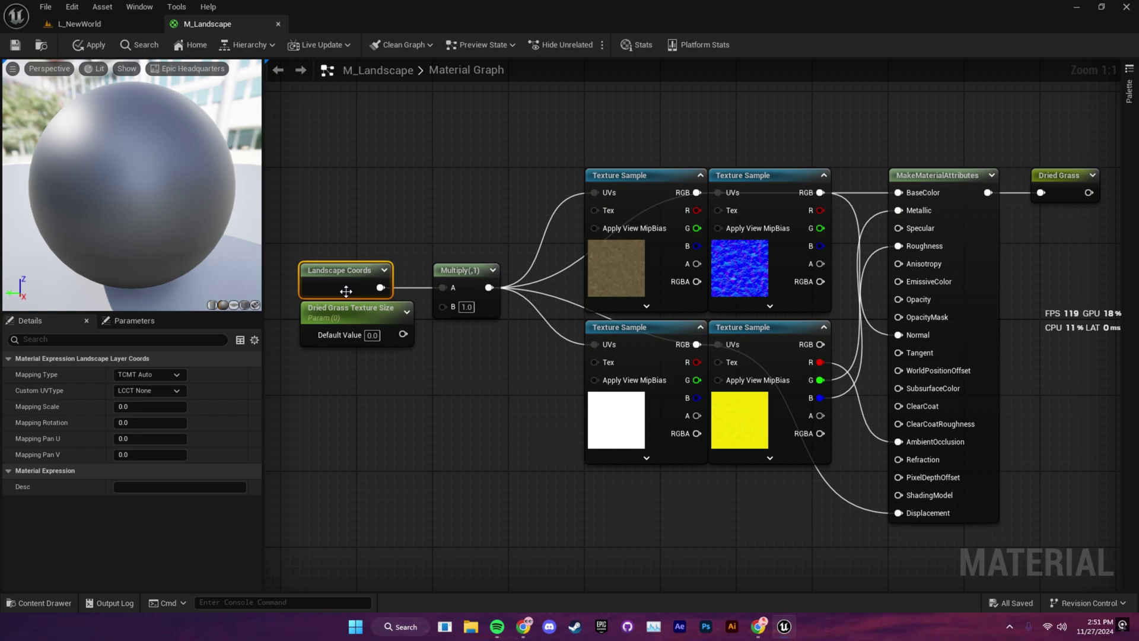
drag(403, 335, 443, 306)
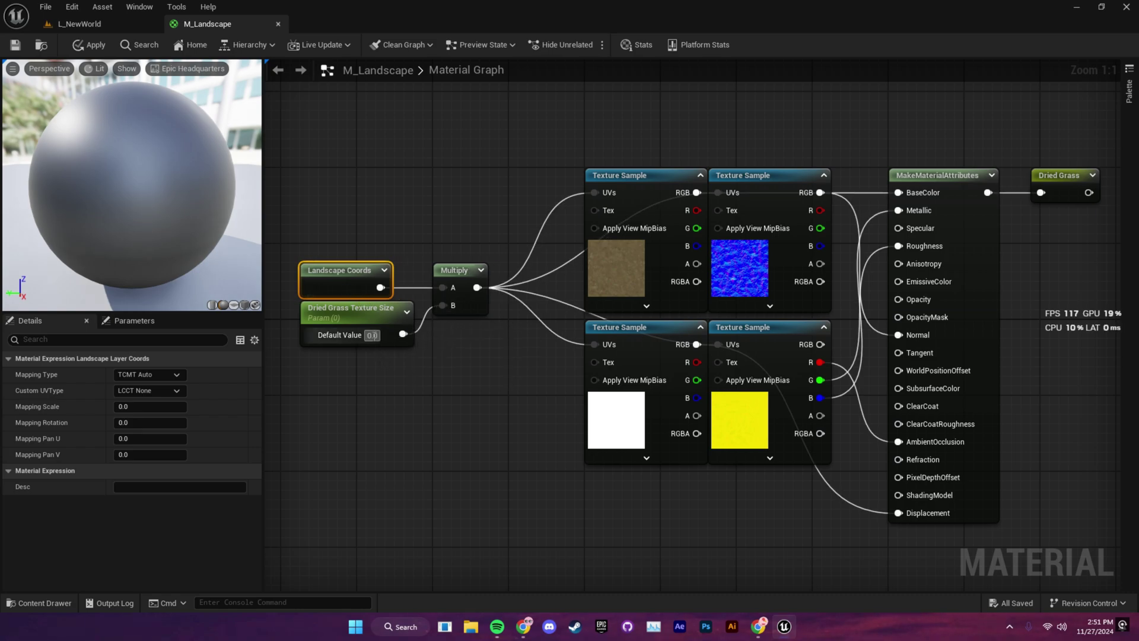
click(372, 335)
text(1)
click(386, 372)
right_drag(455, 367, 528, 381)
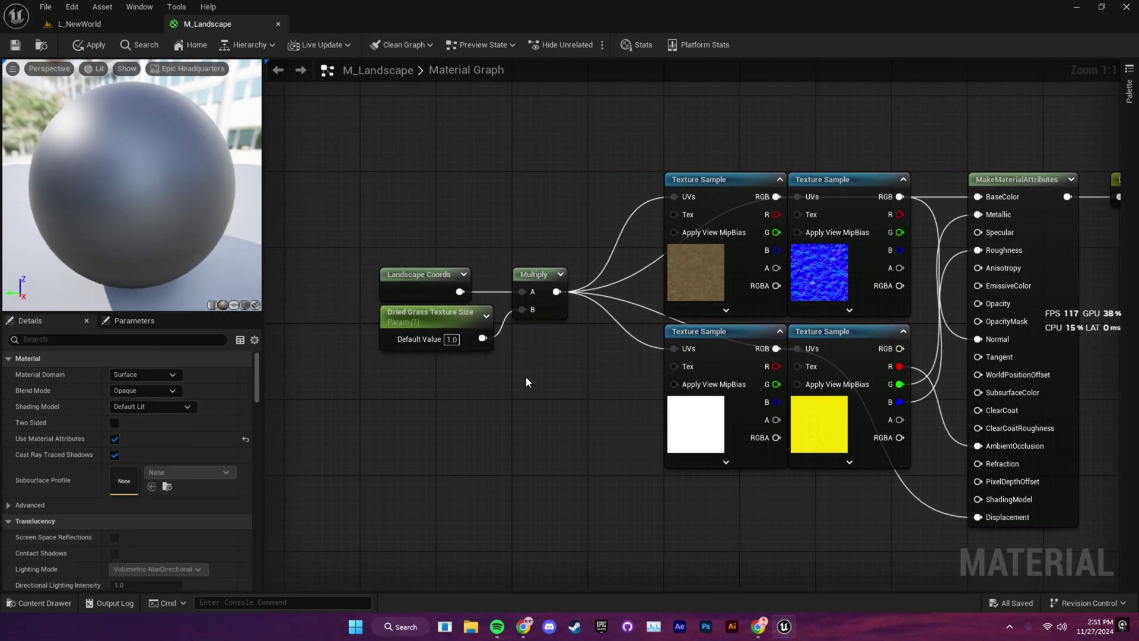
scroll(555, 385, down, 1)
- Duplicate the three UV nodes and place the copies beside the other texture sets
drag(556, 385, 415, 306)
right_drag(456, 403, 458, 149)
key(ctrl+d)
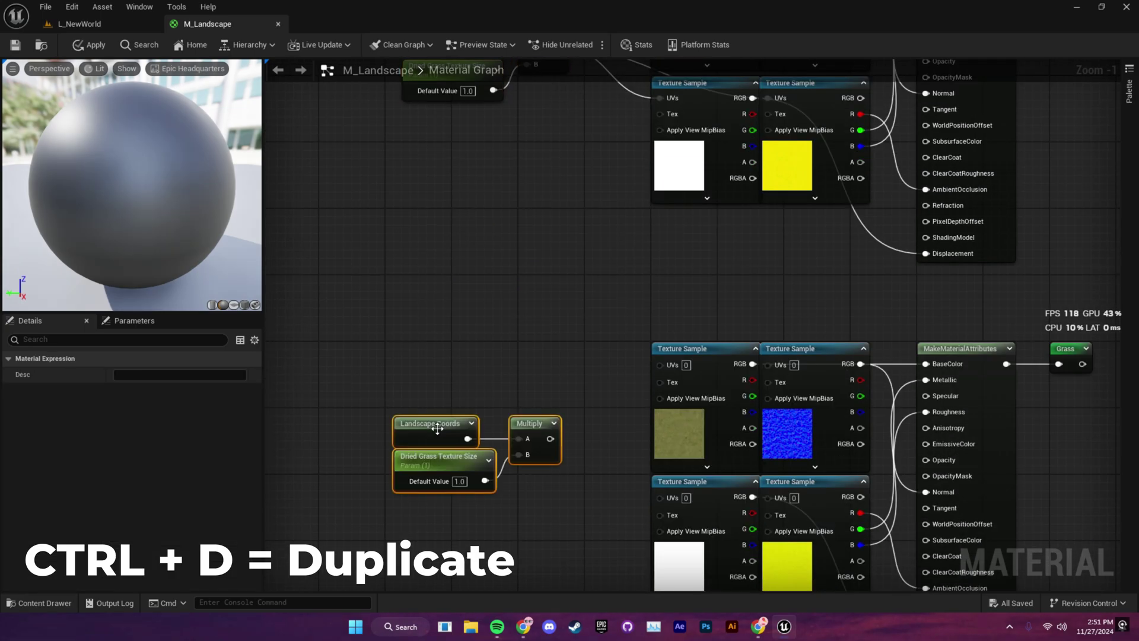
right_drag(437, 463, 414, 71)
key(ctrl+d)
right_drag(470, 255, 460, 534)
- Rename the copied parameter to Grass Texture Size and wire the Grass Multiply to its UVs
click(450, 361)
click(152, 374)
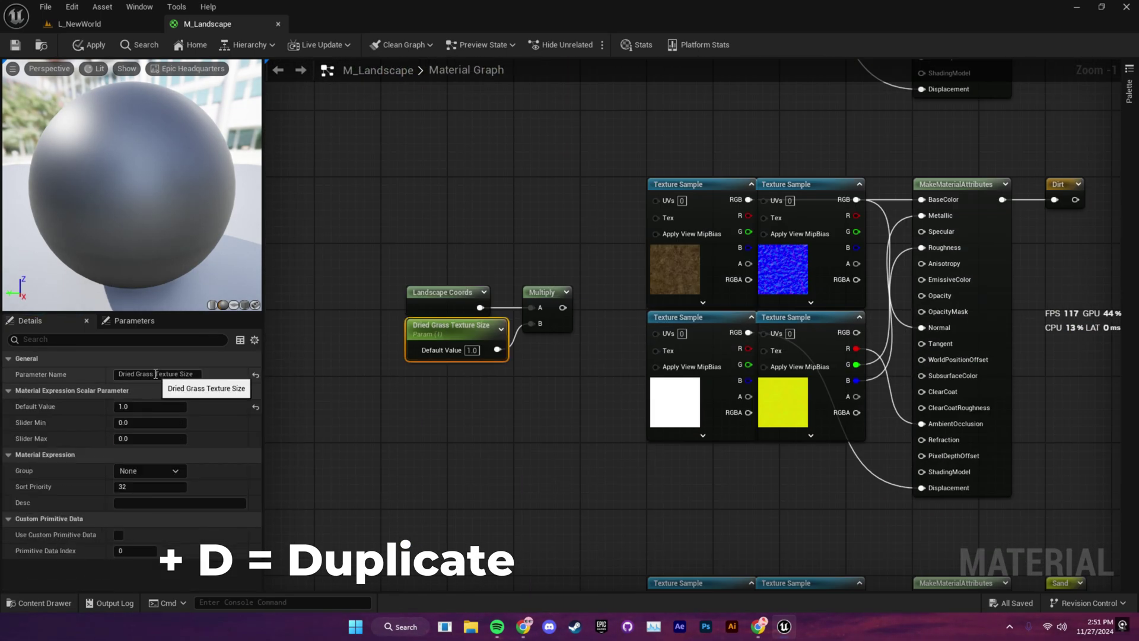
drag(155, 373, 95, 372)
text(D)
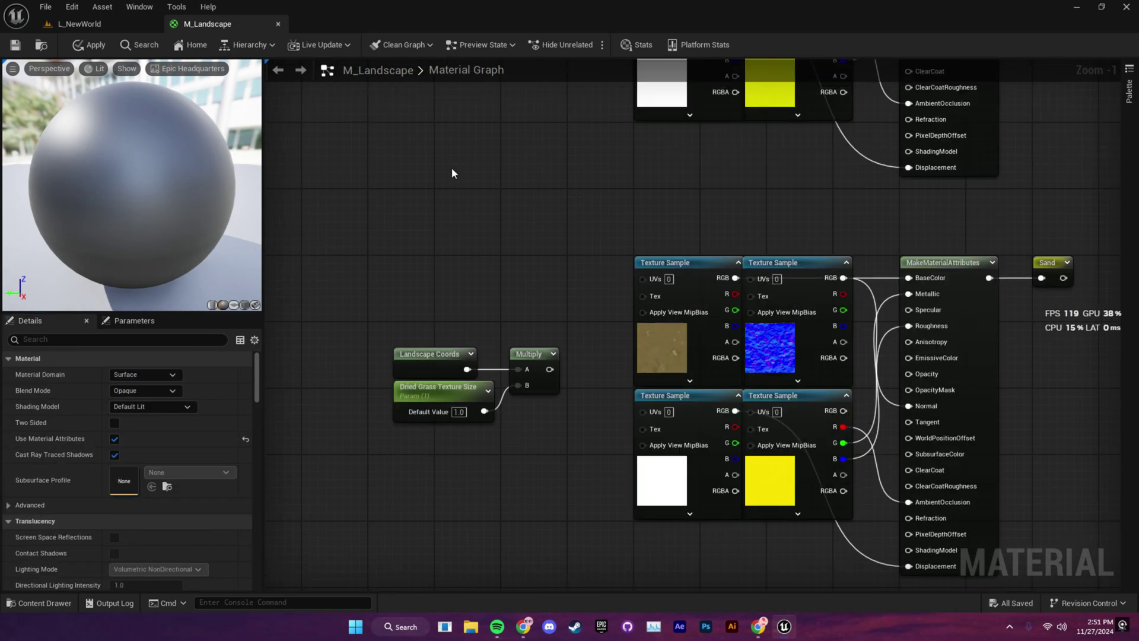
click(153, 374)
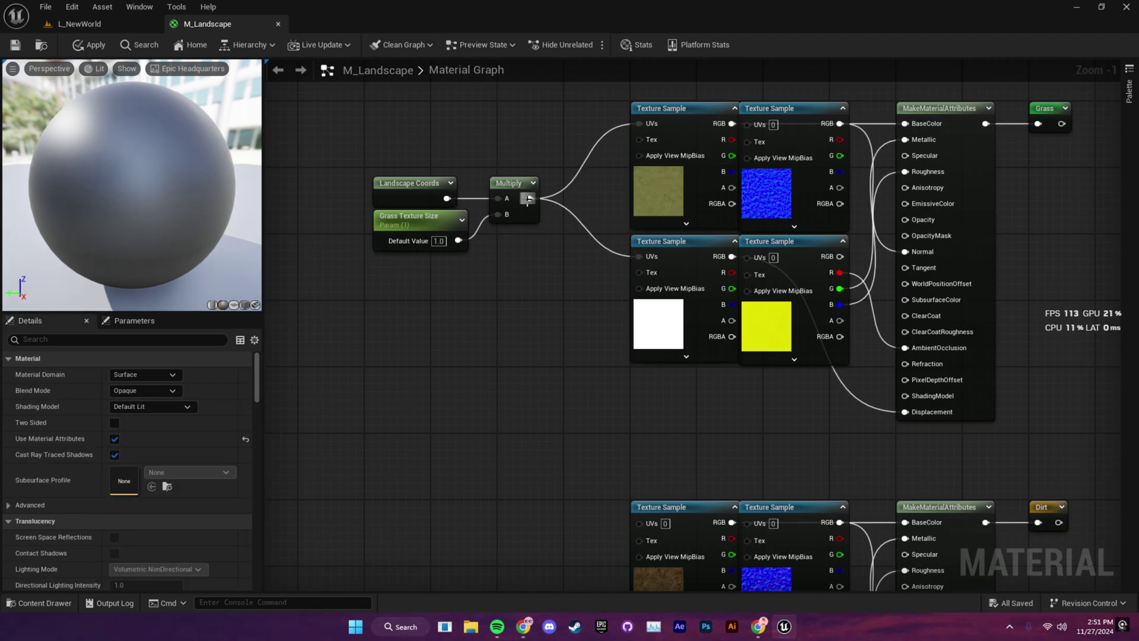
drag(379, 130, 582, 207)
drag(373, 172, 580, 212)
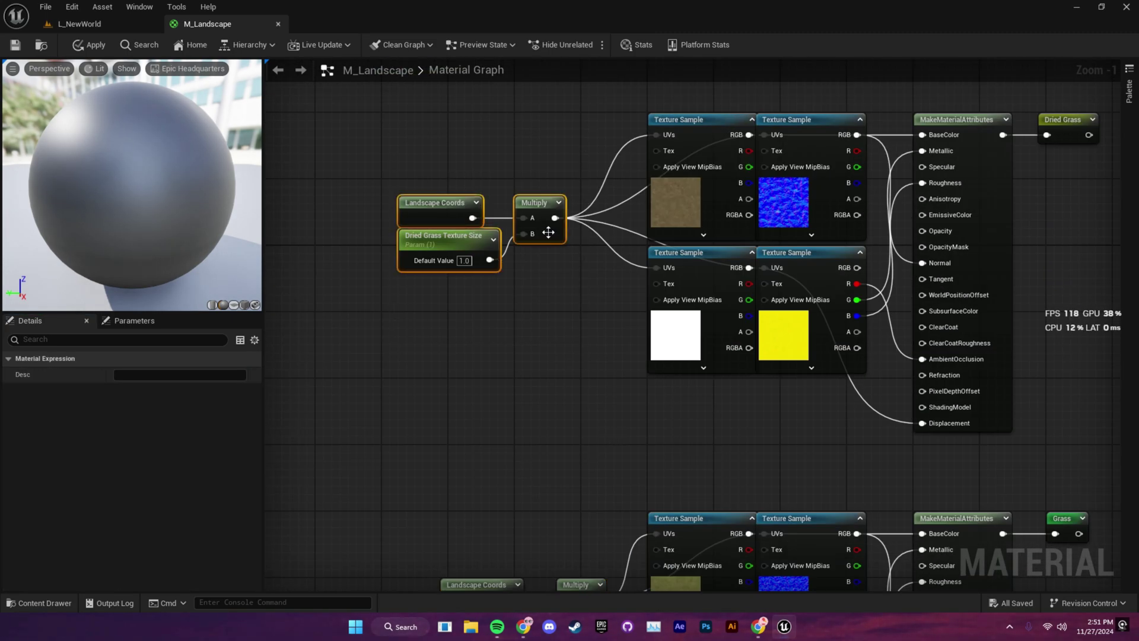
right_drag(602, 303, 591, 219)
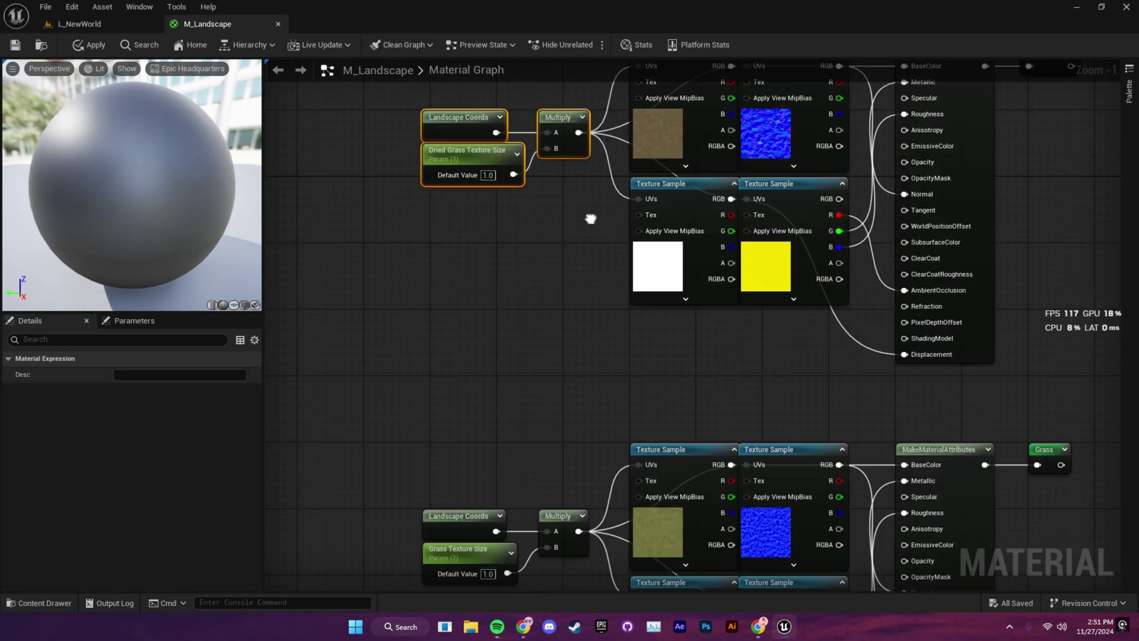
- Wire the Dirt copies to their texture UVs, position the Sand copies, and apply the material
drag(536, 279, 630, 304)
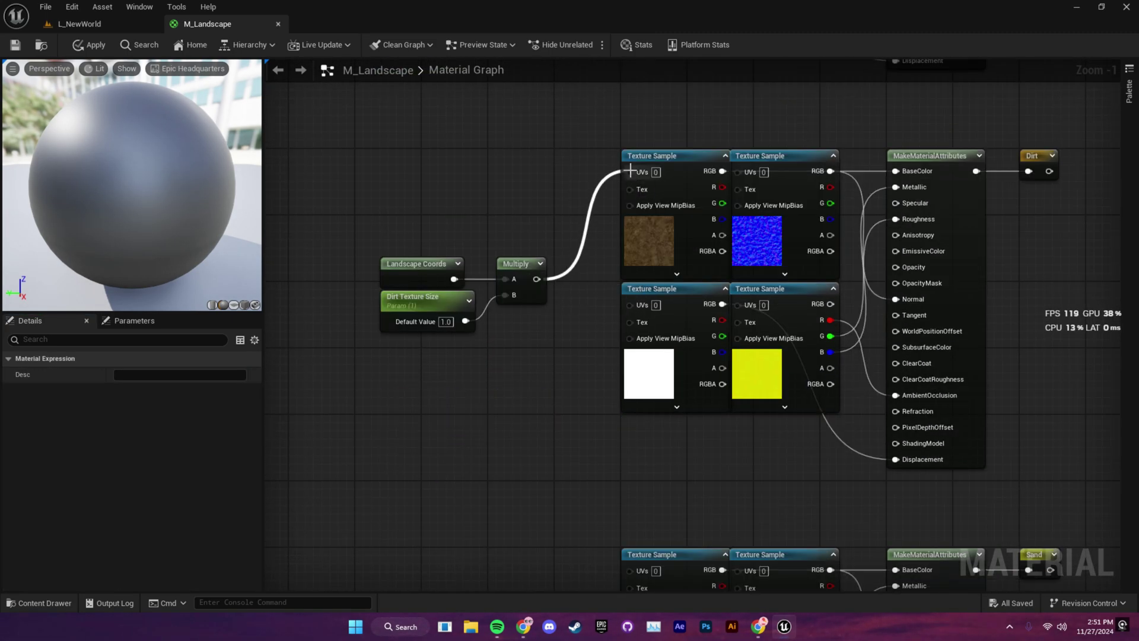
drag(537, 279, 747, 178)
drag(515, 263, 549, 224)
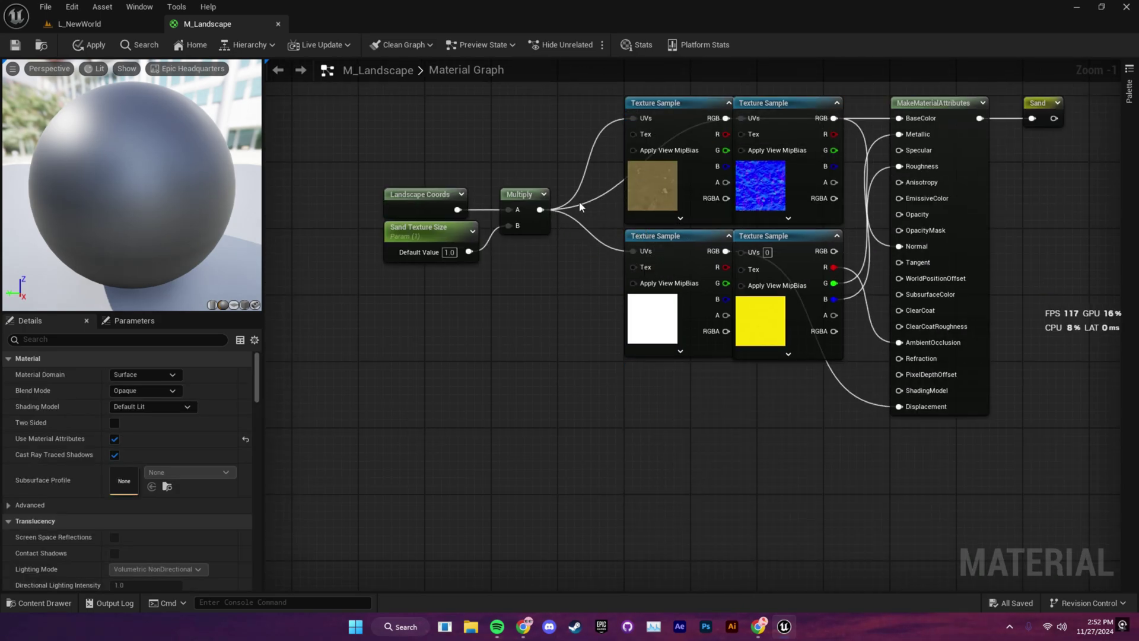
drag(525, 196, 554, 161)
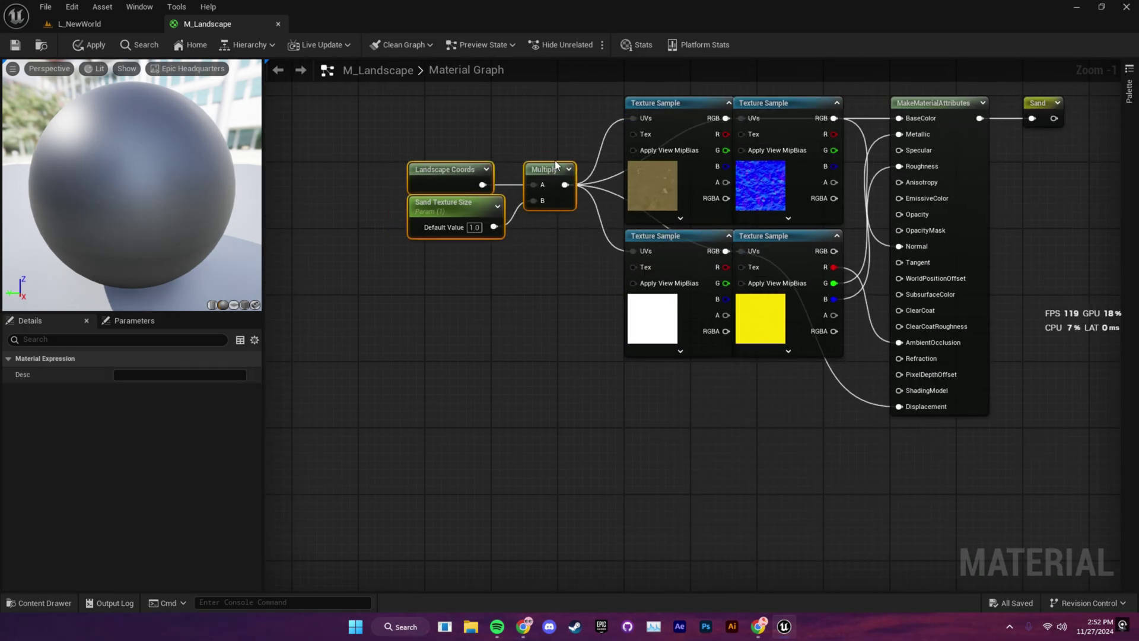
click(81, 52)
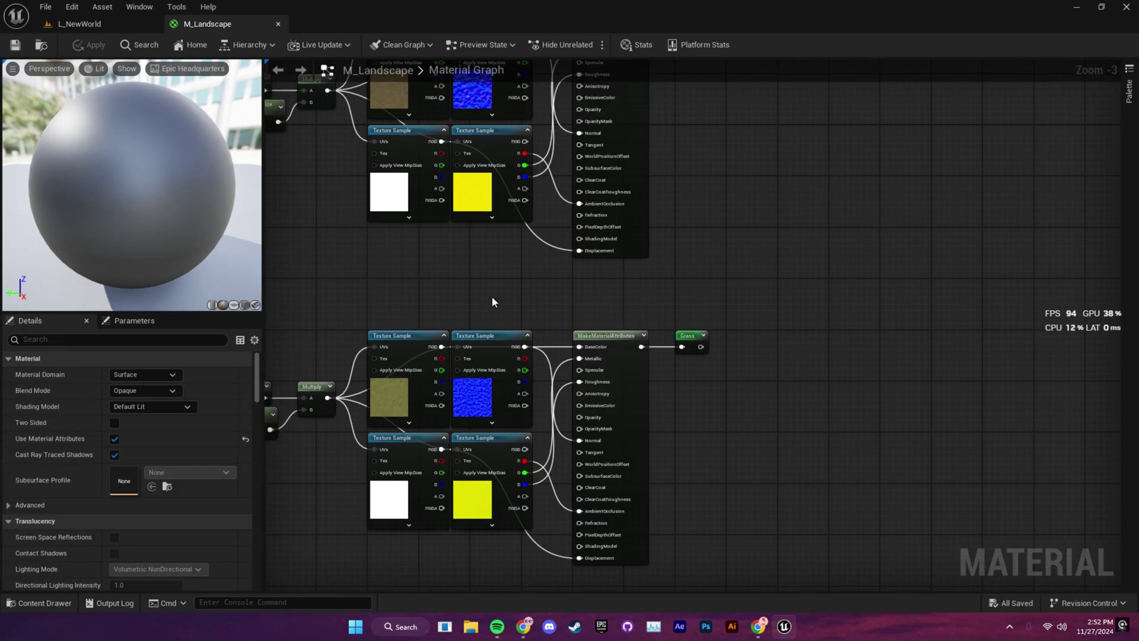
right_drag(492, 297, 469, 478)
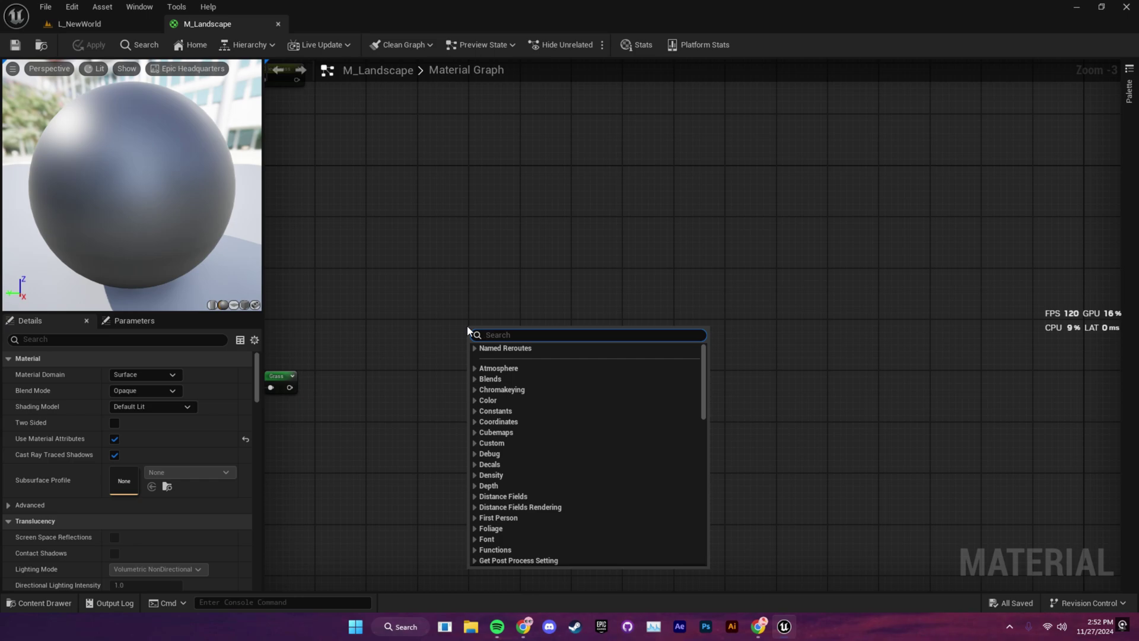
- Add a Landscape Layer Blend node and add layer elements to it
text(landscape la)
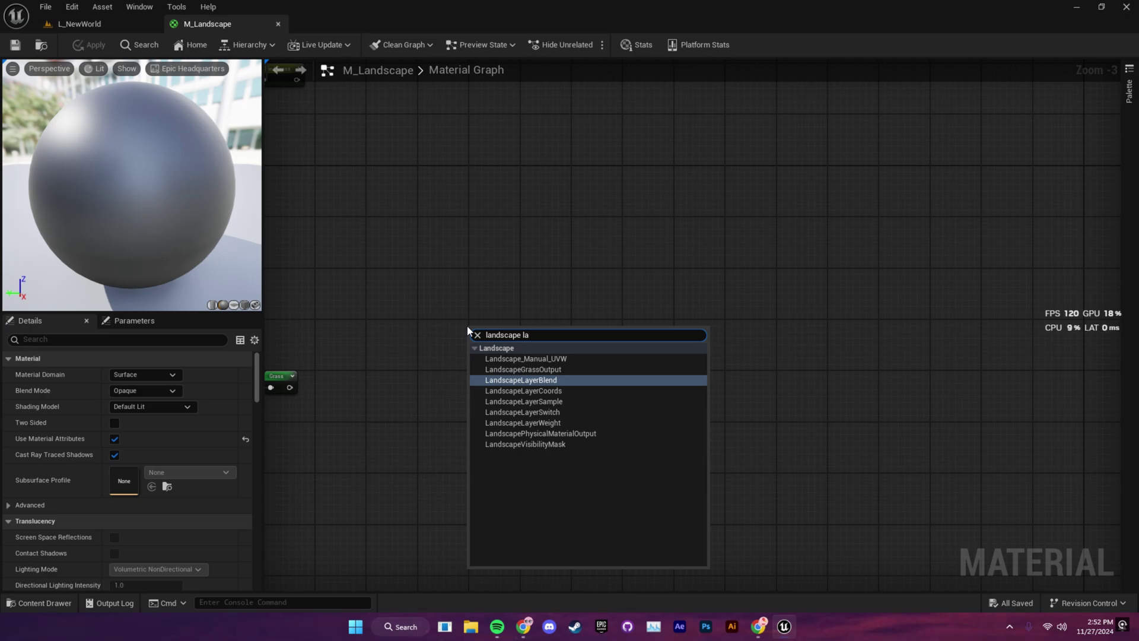
click(537, 380)
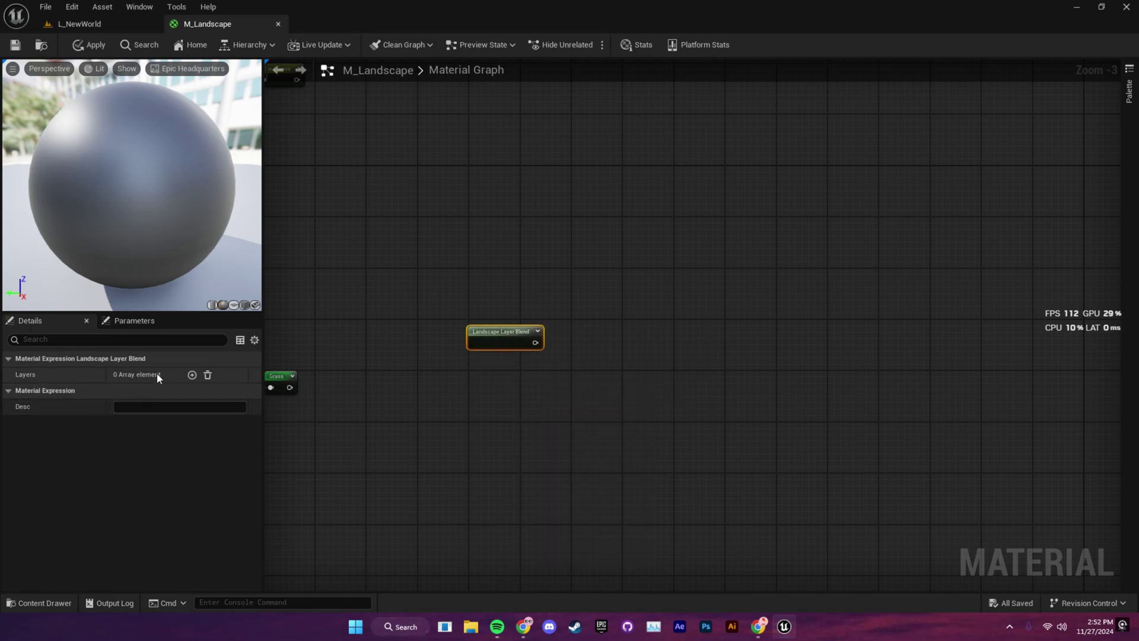
click(192, 375)
click(192, 375)
click(192, 375)
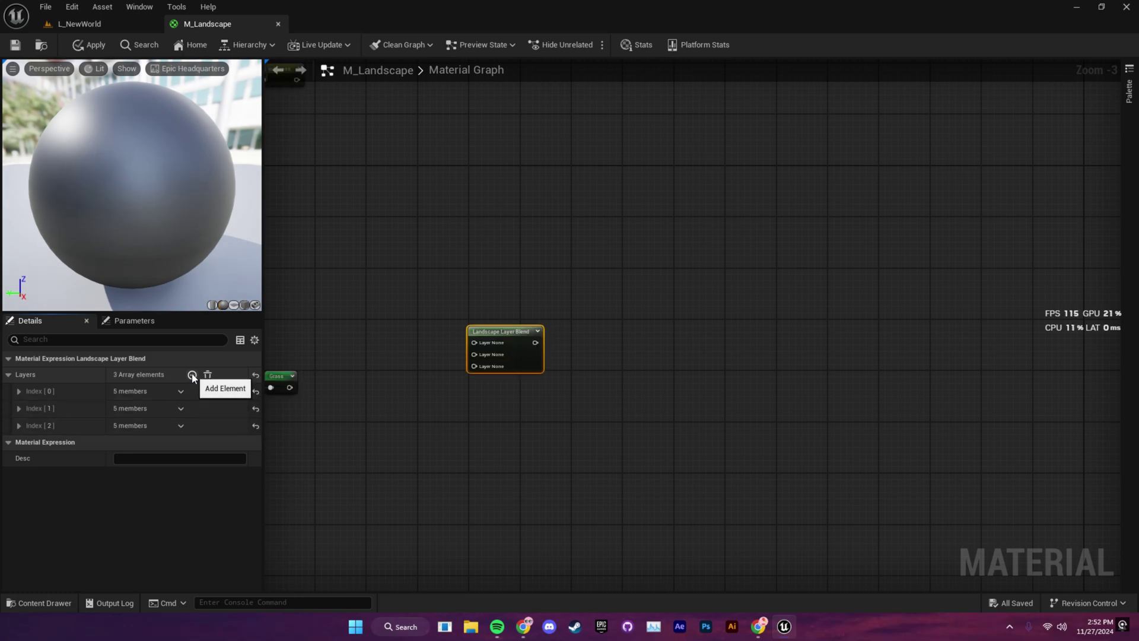
click(191, 375)
- Name the first two blend layers Grass and Dried Grass
click(59, 391)
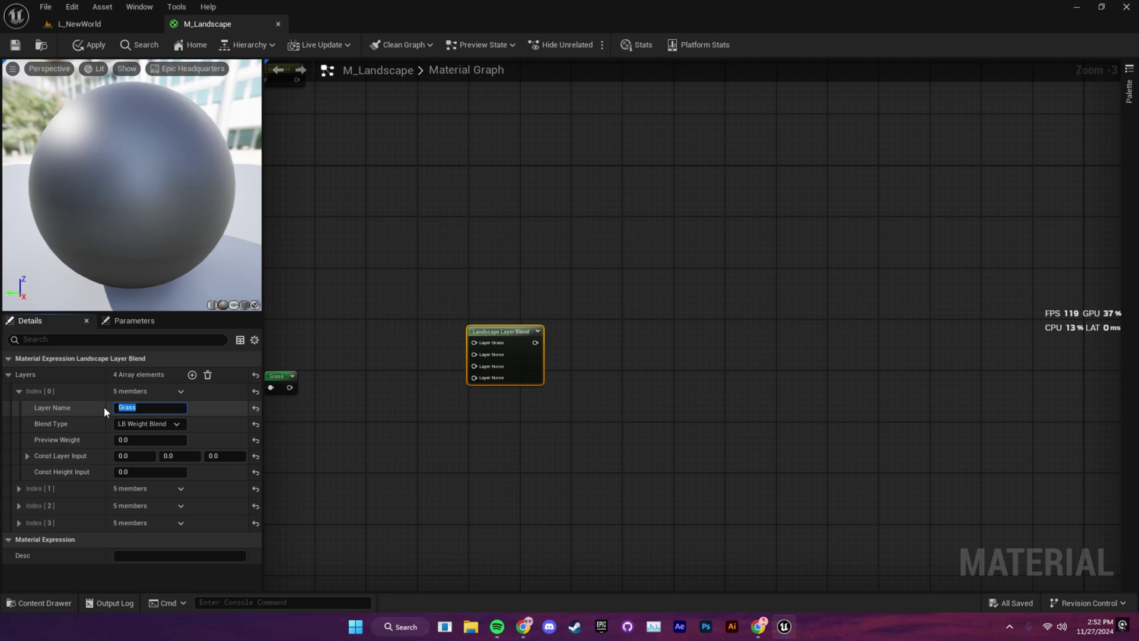
key(Return)
click(18, 391)
click(19, 408)
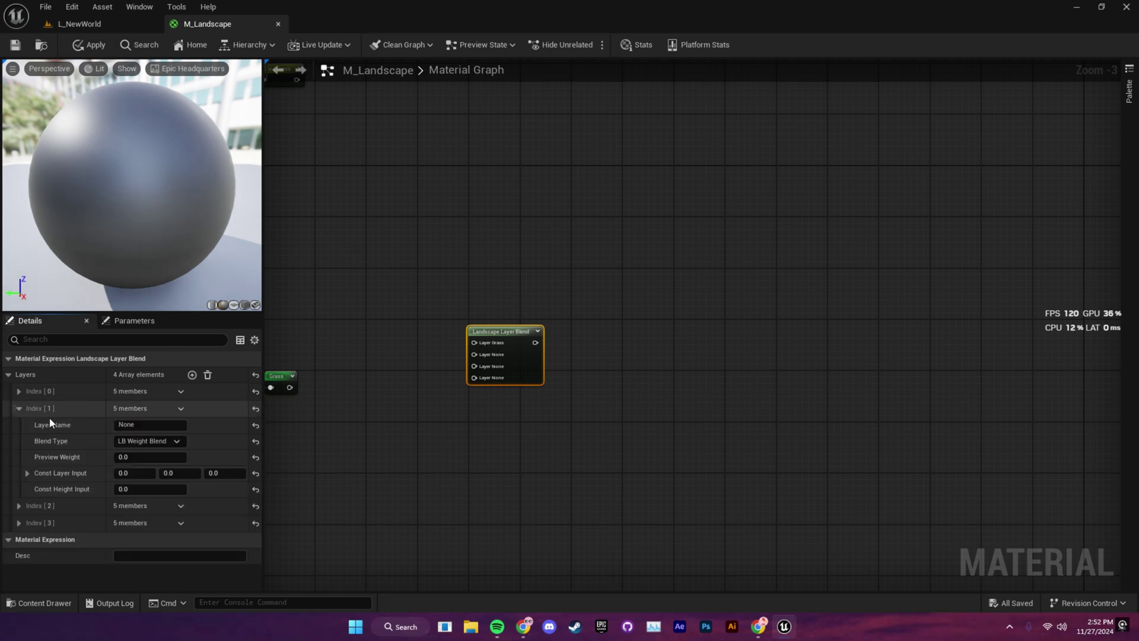
click(95, 425)
text(Gr)
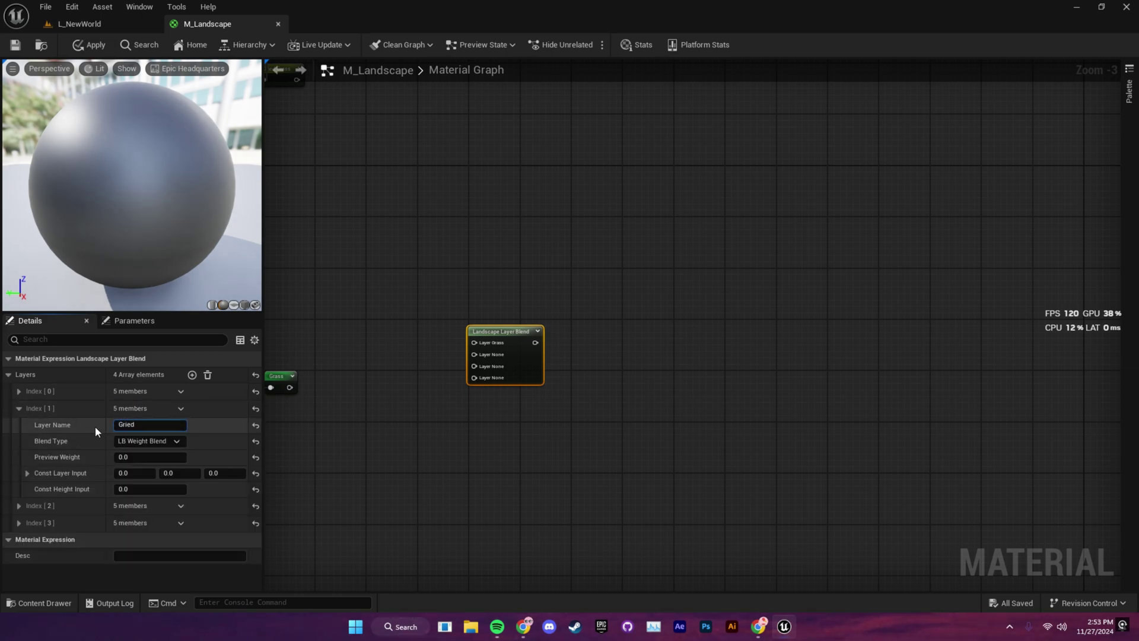
text(ied Grass)
key(Return)
click(19, 408)
- Name the third and fourth blend layers Dirt and Sand
click(18, 425)
click(89, 441)
text(Dirt)
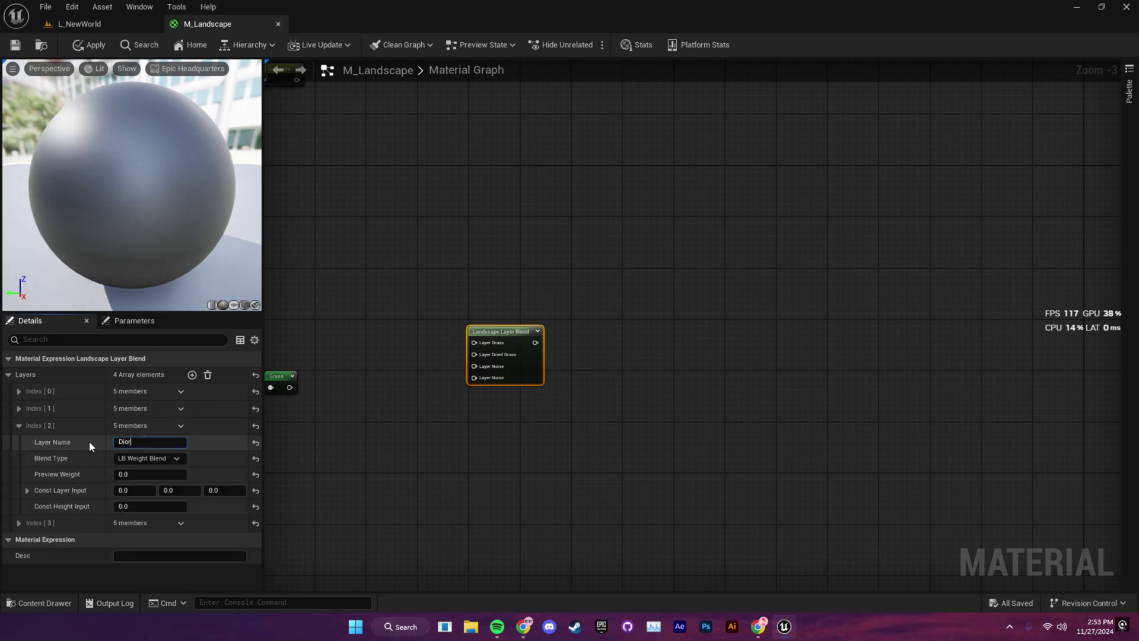
key(Return)
click(19, 426)
click(18, 443)
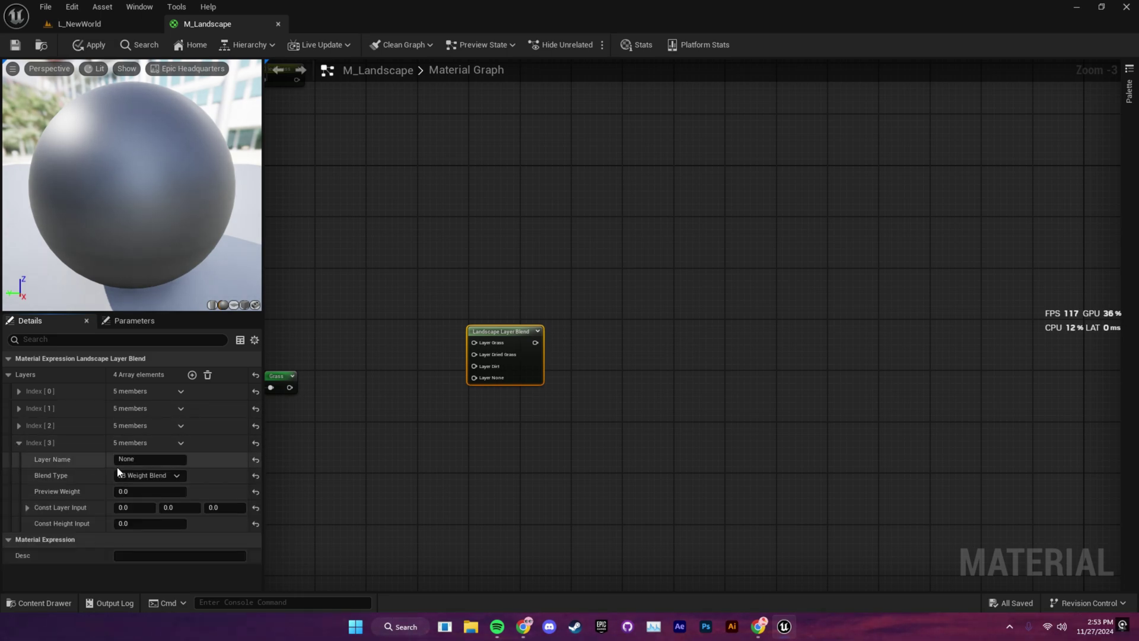
click(116, 460)
text(Sand)
key(Return)
click(19, 443)
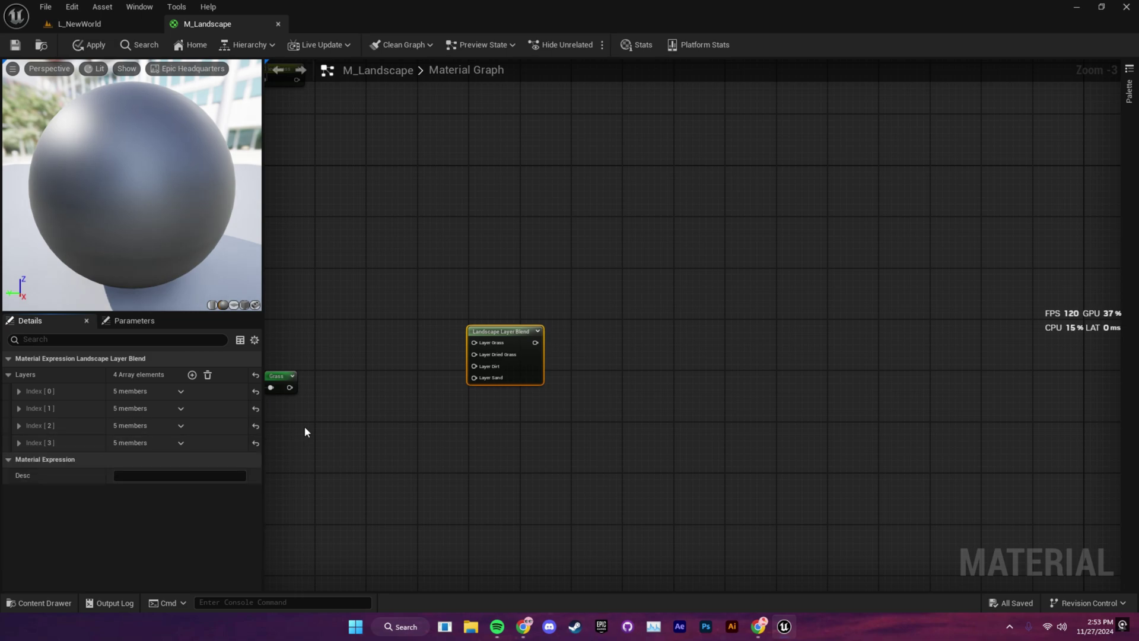
click(332, 417)
scroll(414, 379, up, 1)
right_drag(411, 380, 503, 380)
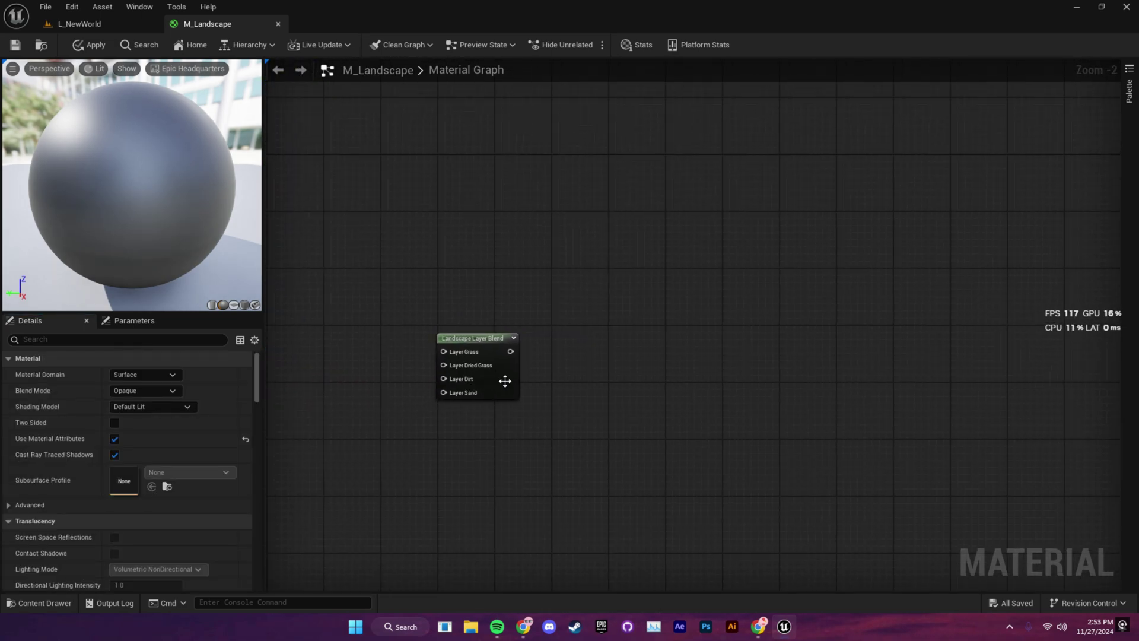
- Add Grass and Dried Grass named reroutes and connect them to their blend inputs
drag(504, 379, 620, 205)
click(505, 191)
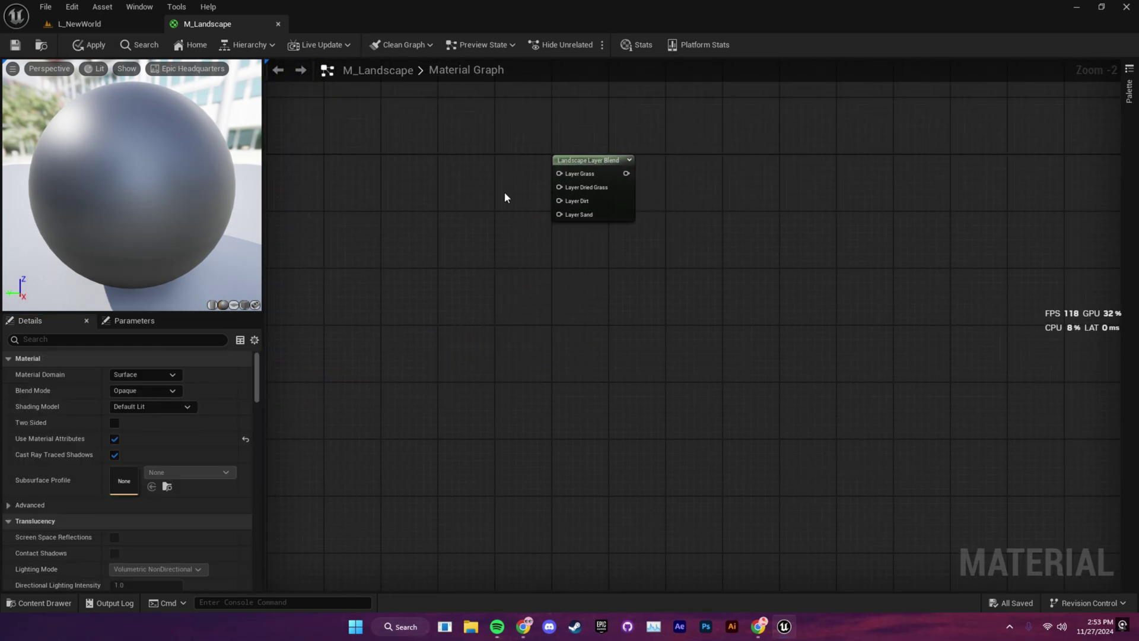
scroll(495, 195, up, 2)
right_drag(492, 199, 496, 296)
right_click(441, 267)
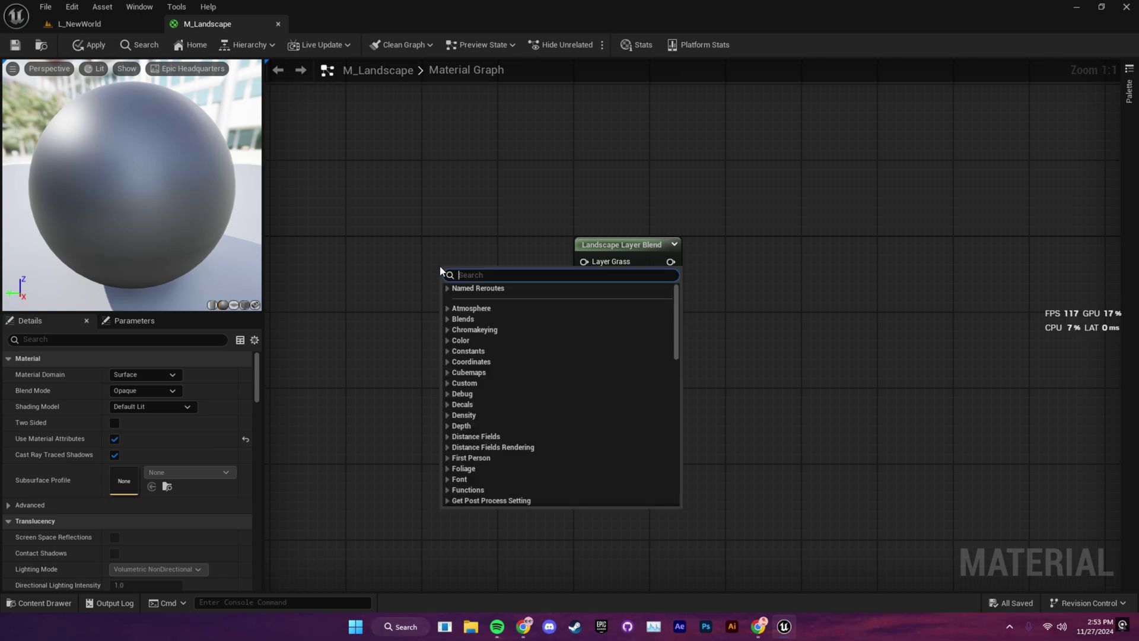
text(grass)
click(471, 308)
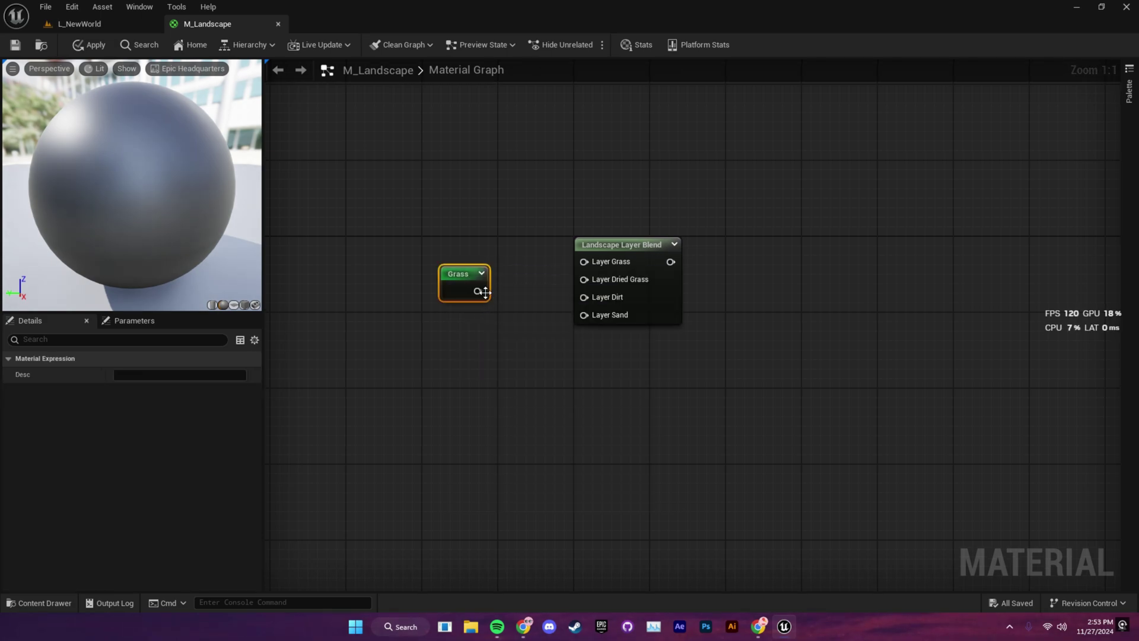
drag(488, 272, 597, 267)
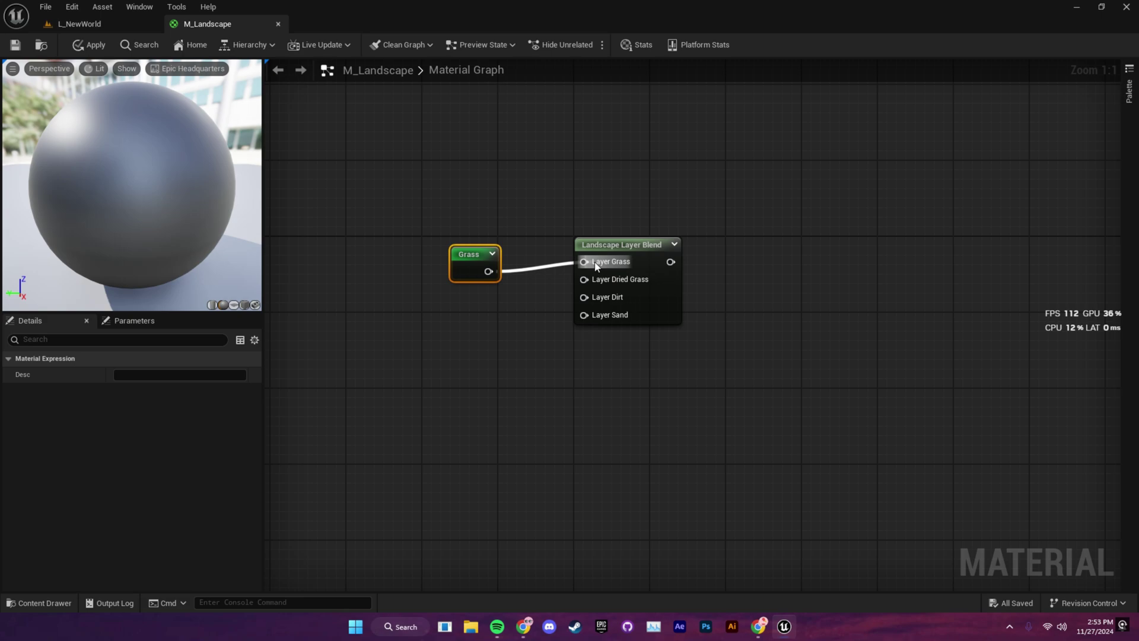
right_click(441, 298)
text(drie)
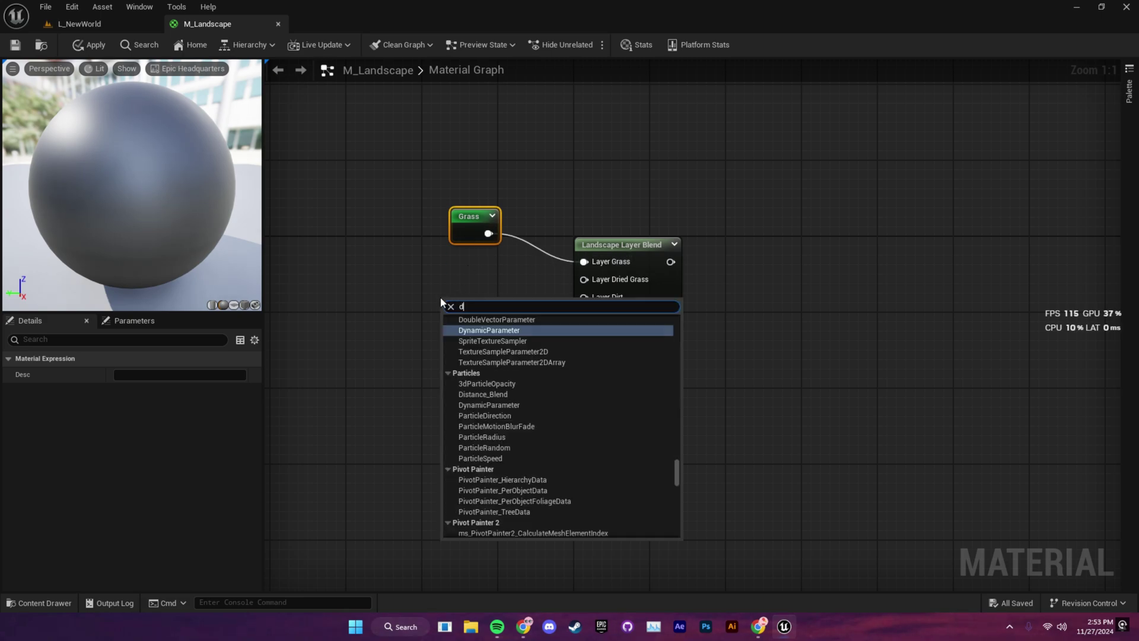
key(Return)
drag(499, 322, 585, 280)
drag(491, 324, 500, 274)
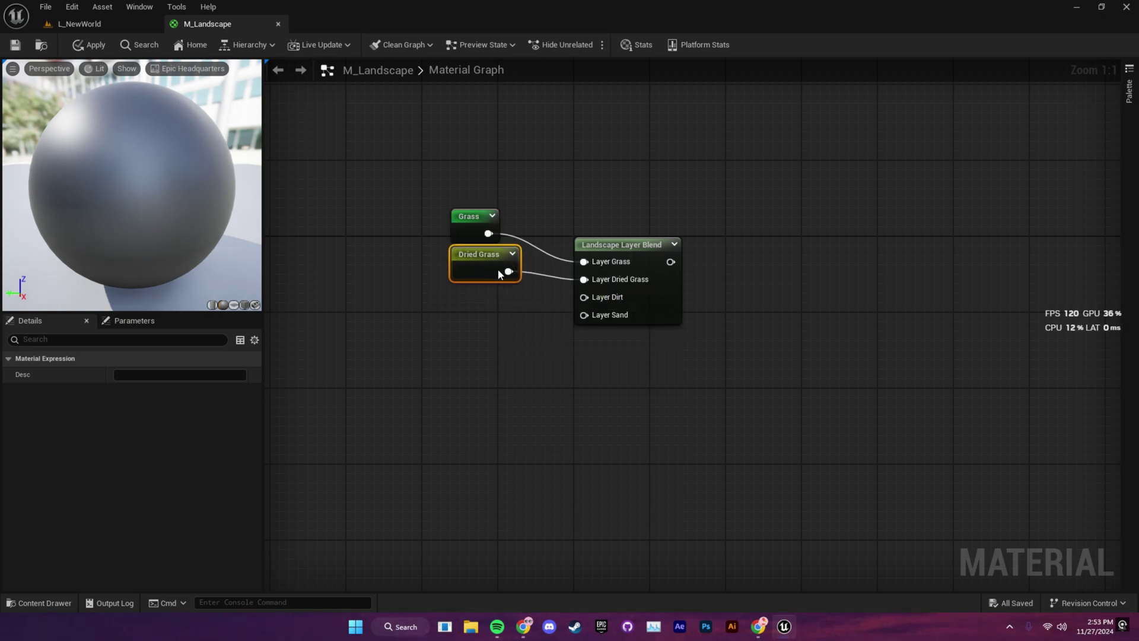
- Add Dirt and Sand named reroutes and connect them to their blend inputs
right_click(467, 312)
text(dirt)
key(Return)
right_click(478, 372)
text(sand)
key(Return)
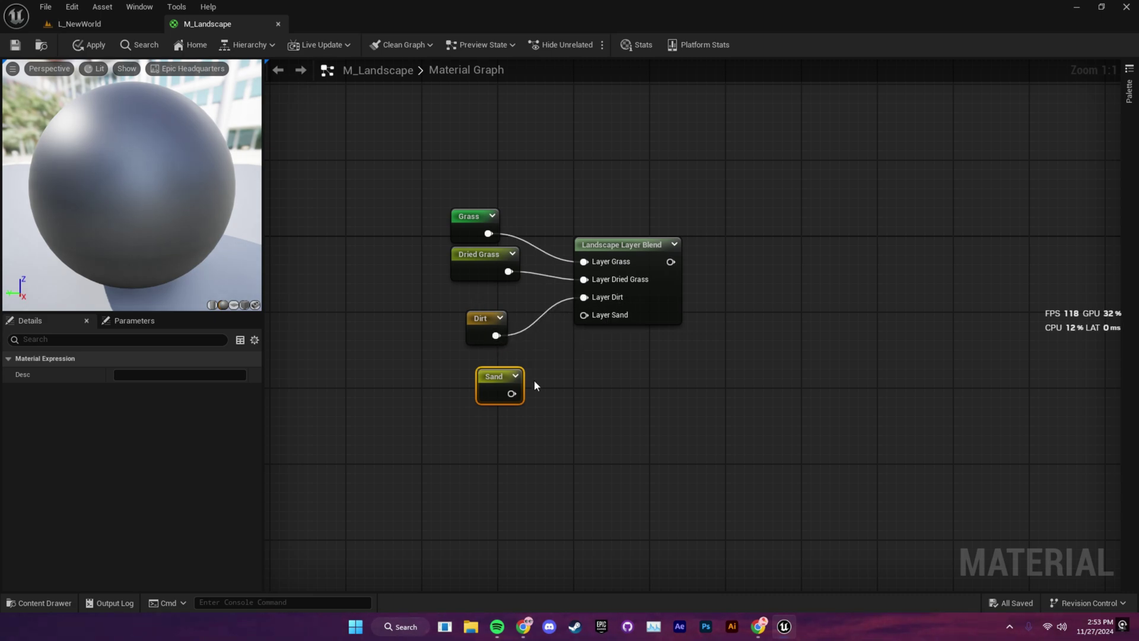
drag(511, 393, 584, 315)
drag(482, 328, 468, 302)
right_drag(680, 356, 593, 372)
- Connect the blend output to M_Landscape's Material Attributes and return to L_NewWorld
drag(593, 328, 565, 328)
click(593, 356)
scroll(594, 356, down, 3)
right_drag(593, 356, 420, 385)
drag(396, 331, 514, 326)
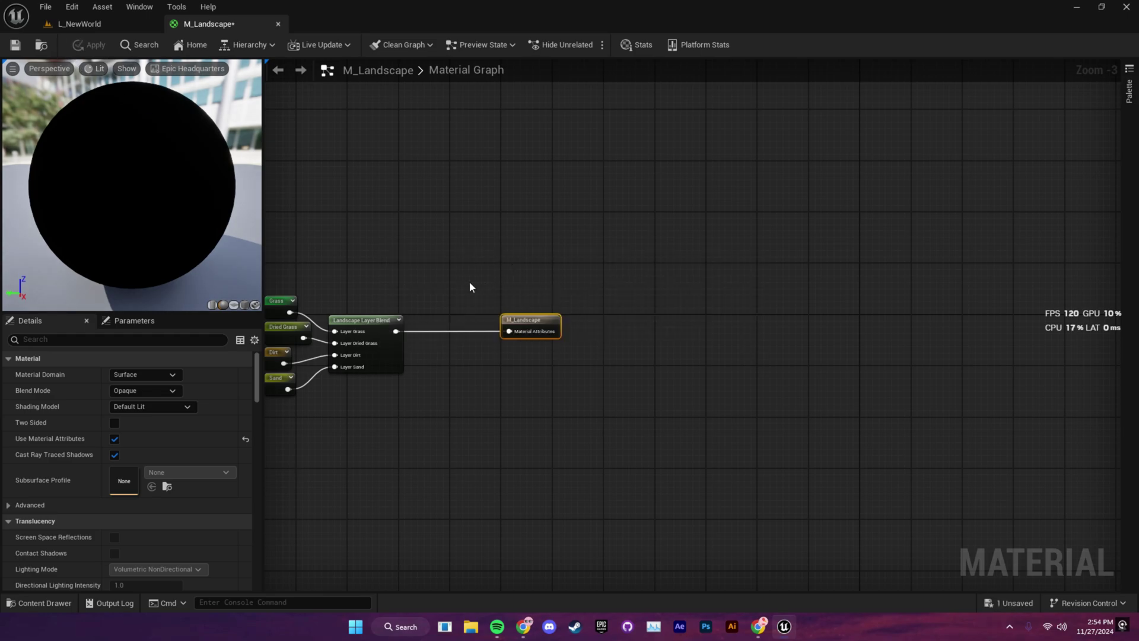
right_drag(468, 282, 569, 286)
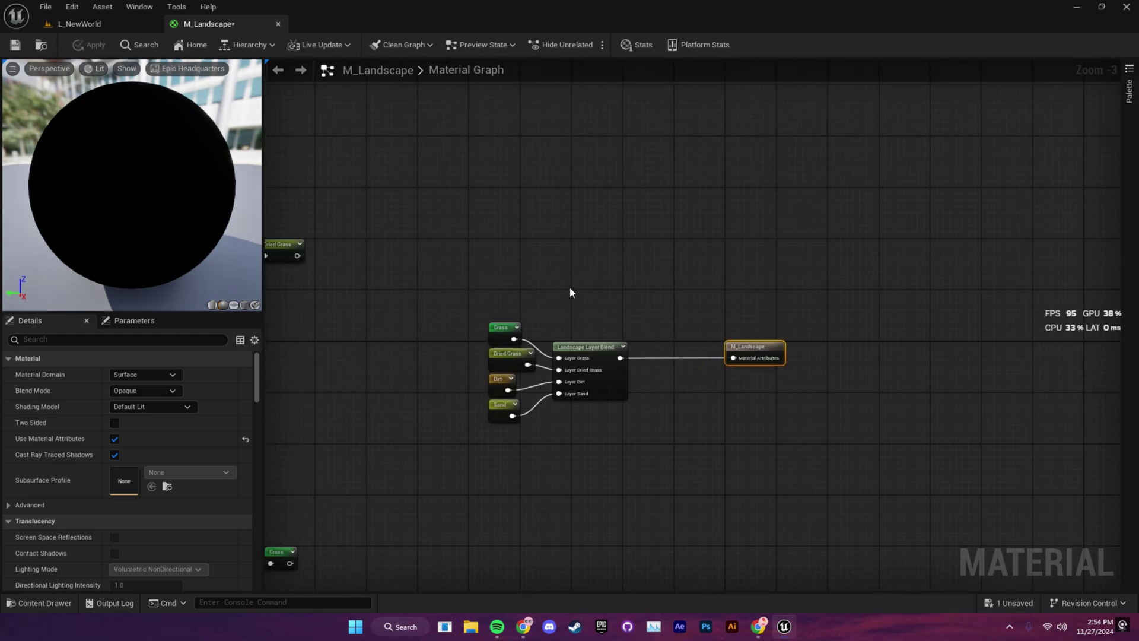
click(112, 18)
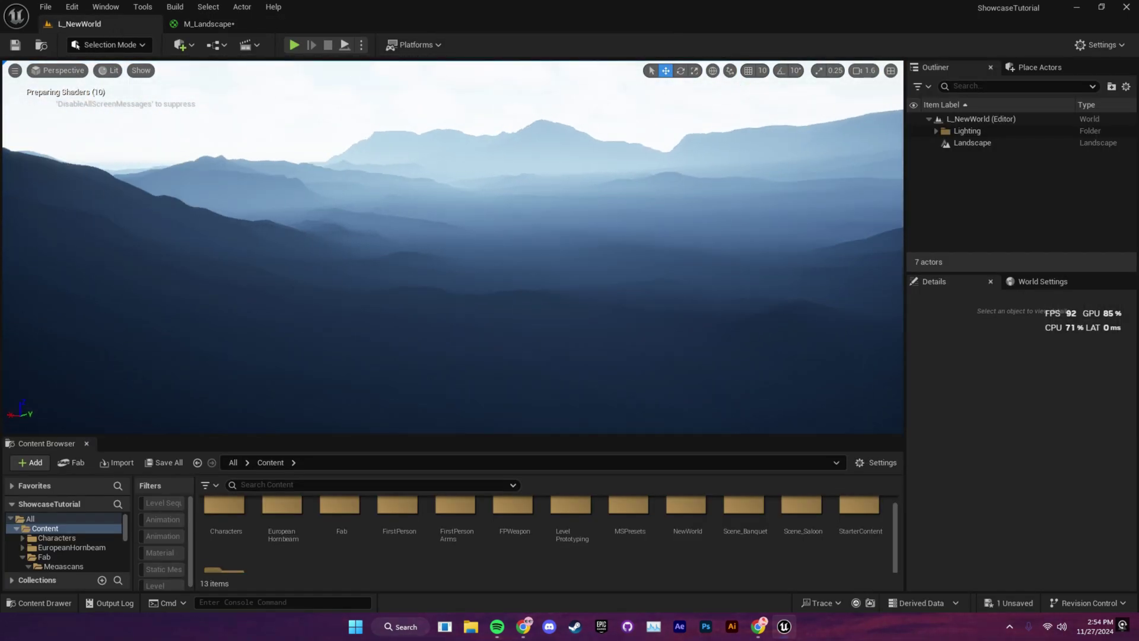
- Switch to Landscape paint mode and fill the target layers from the landscape material
mouse_move(269, 197)
right_down()
mouse_move(214, 185)
mouse_move(276, 183)
right_up()
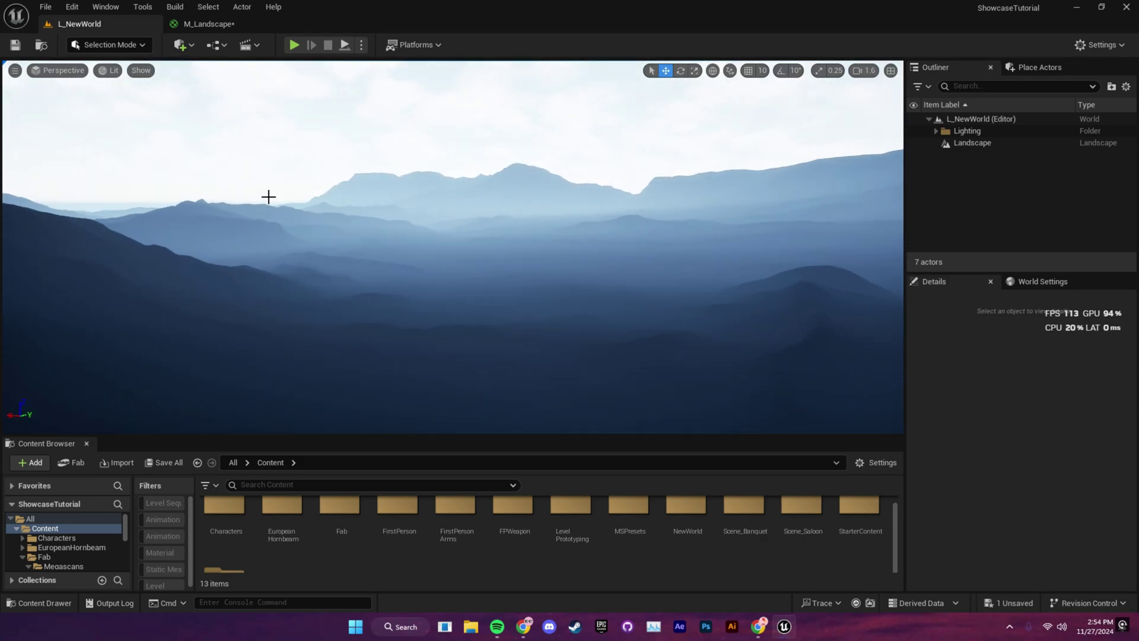
click(126, 45)
click(130, 77)
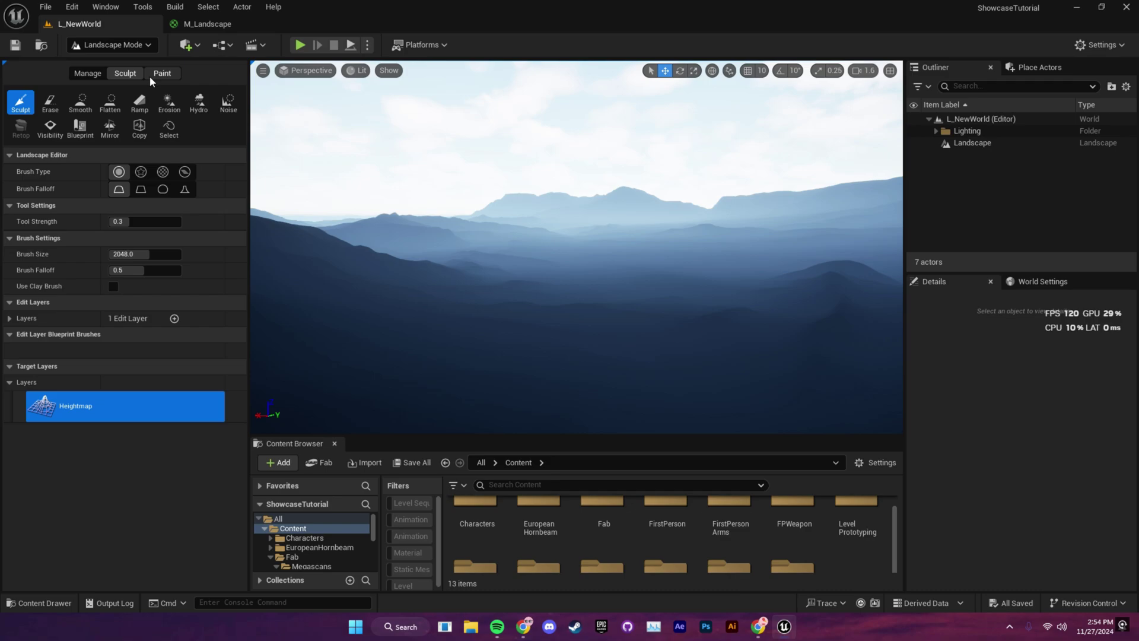
click(150, 76)
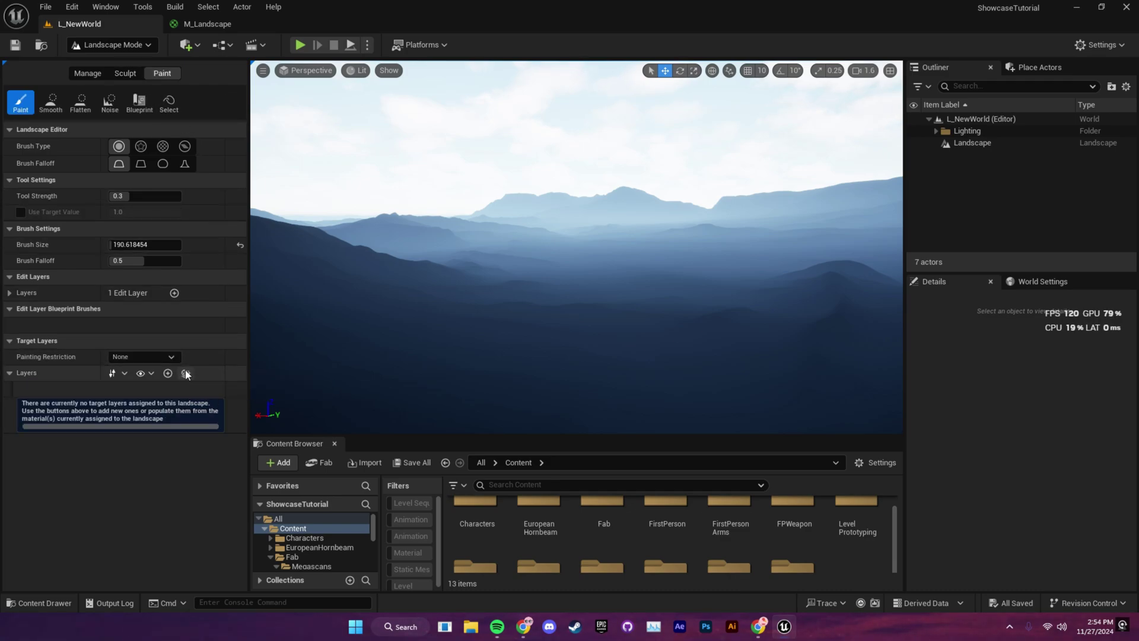
click(208, 371)
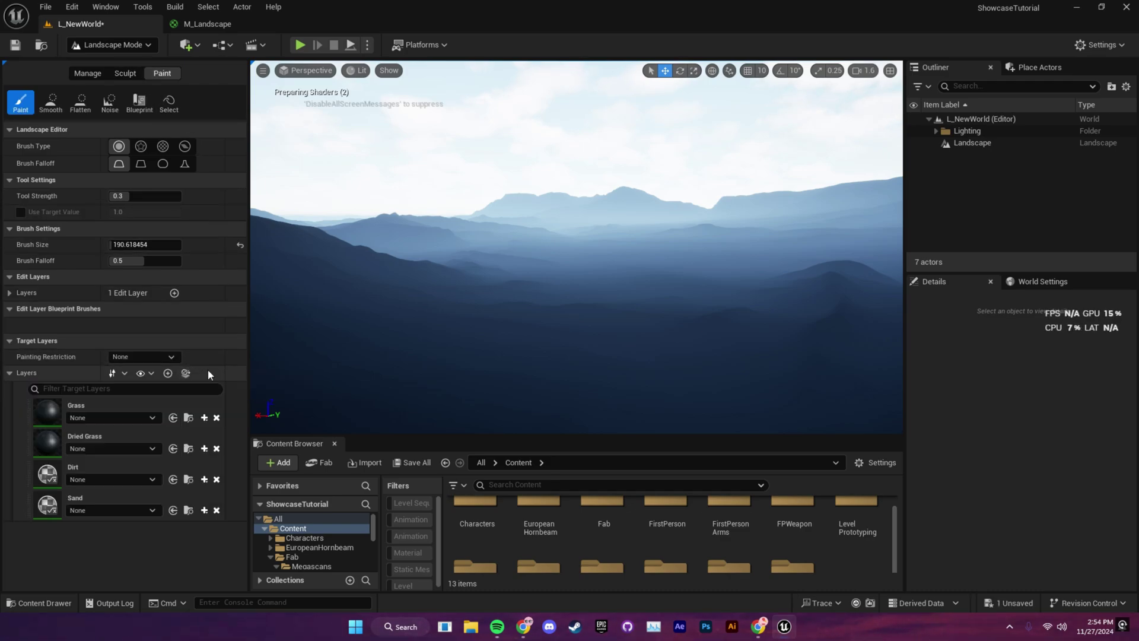
- Create weight-blended layer info assets for the Grass, Dried Grass, Dirt and Sand layers
click(203, 418)
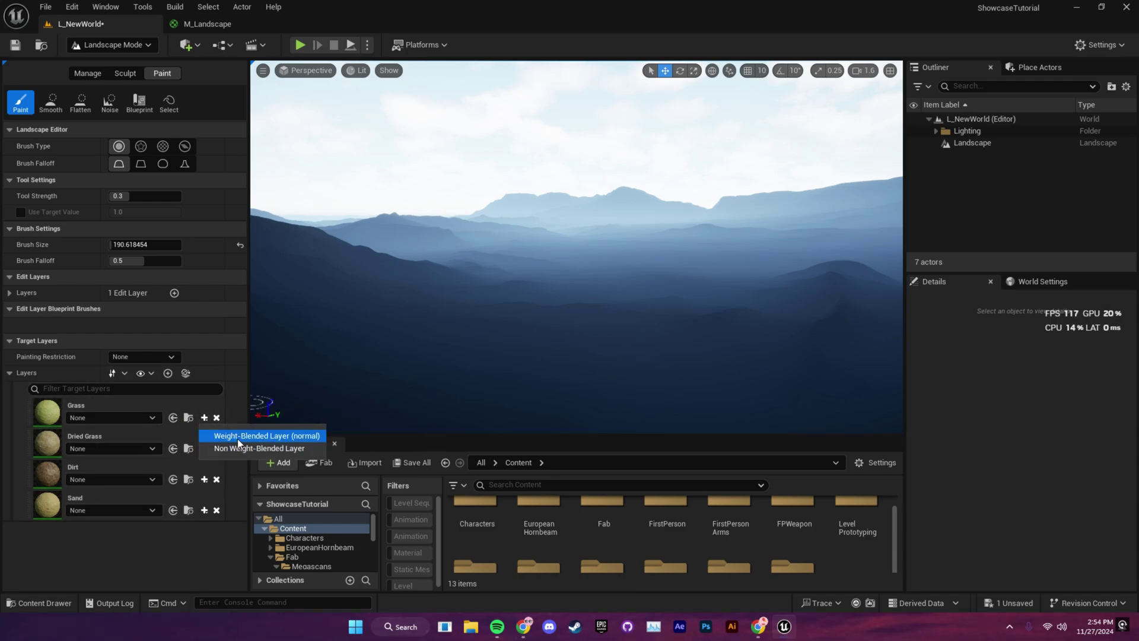
click(237, 439)
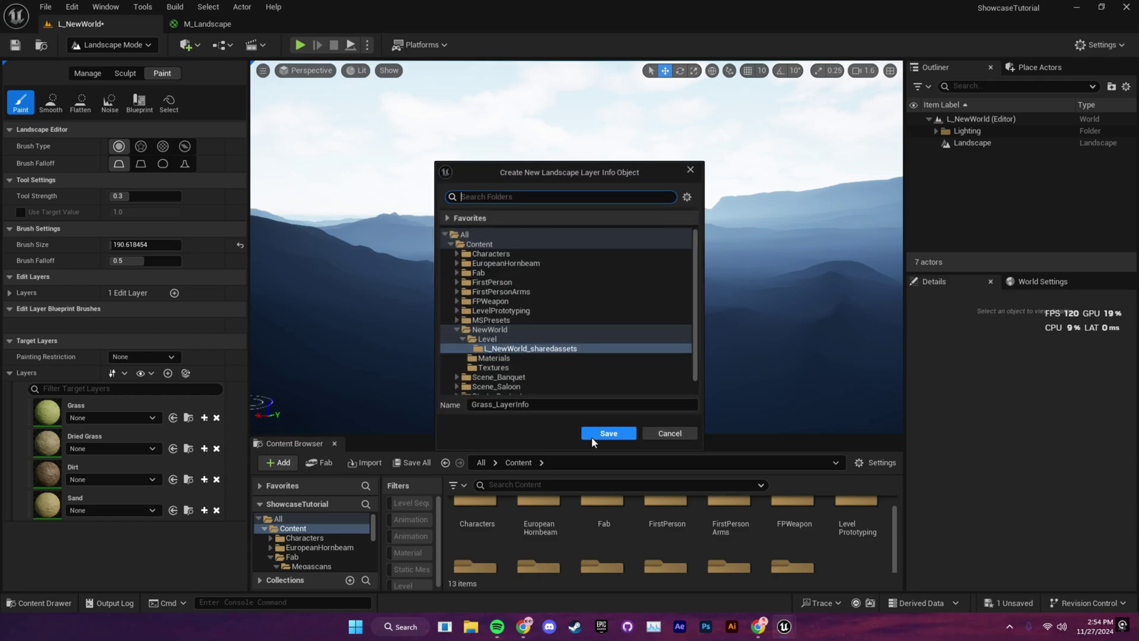
click(608, 433)
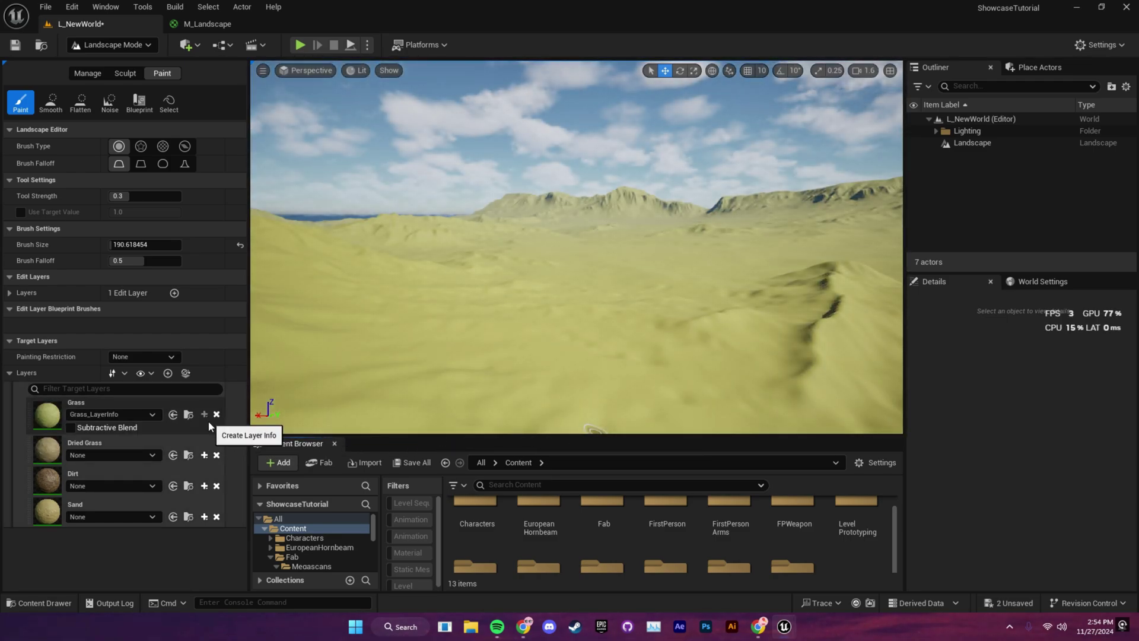
click(204, 455)
click(219, 470)
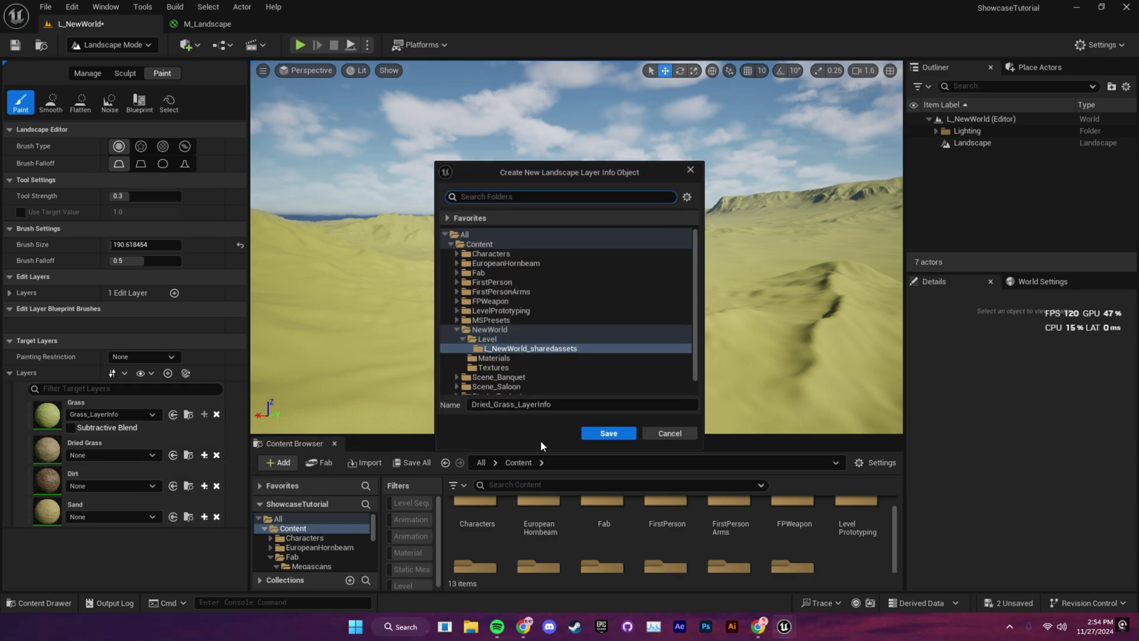
click(608, 433)
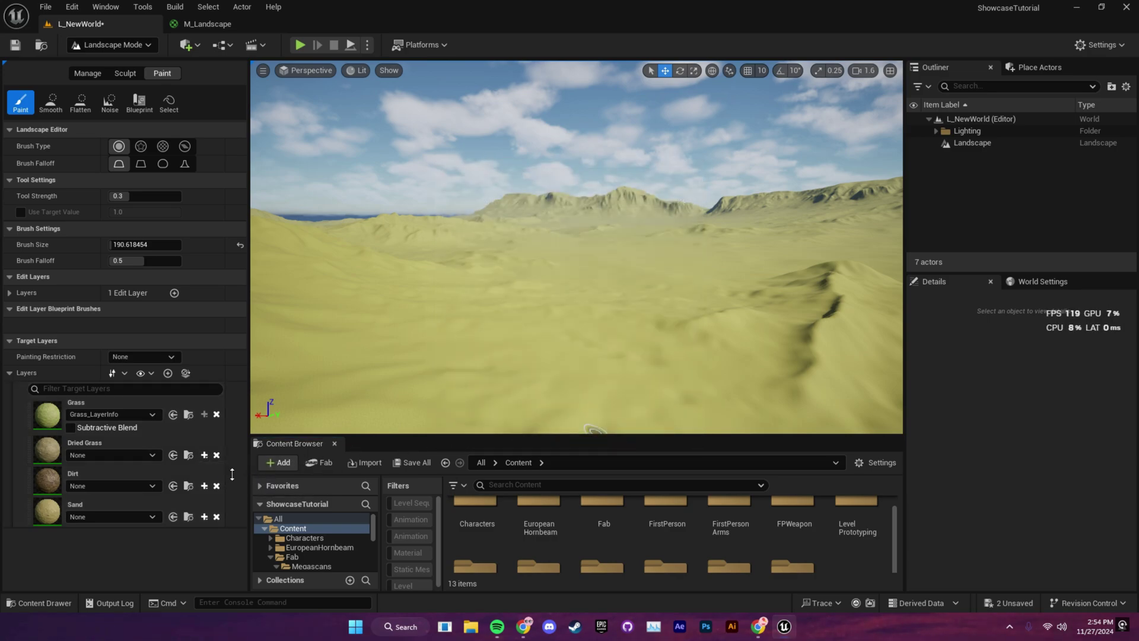
click(204, 493)
click(219, 507)
click(608, 433)
click(204, 530)
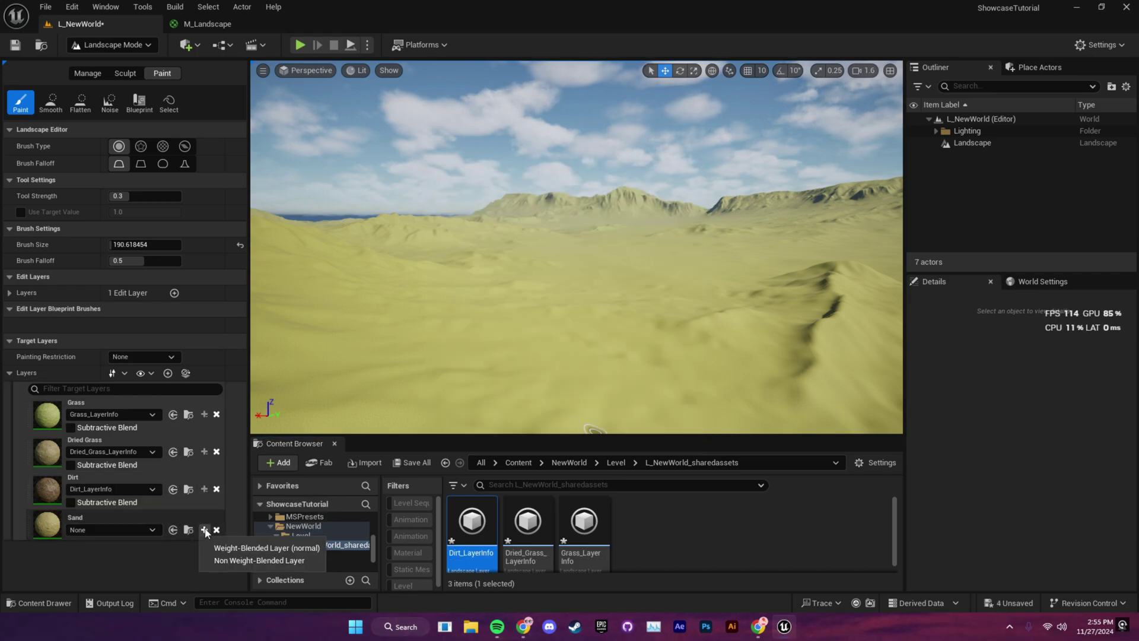
click(640, 512)
- Return to Selection mode and save the level with all unsaved assets
click(109, 45)
click(113, 63)
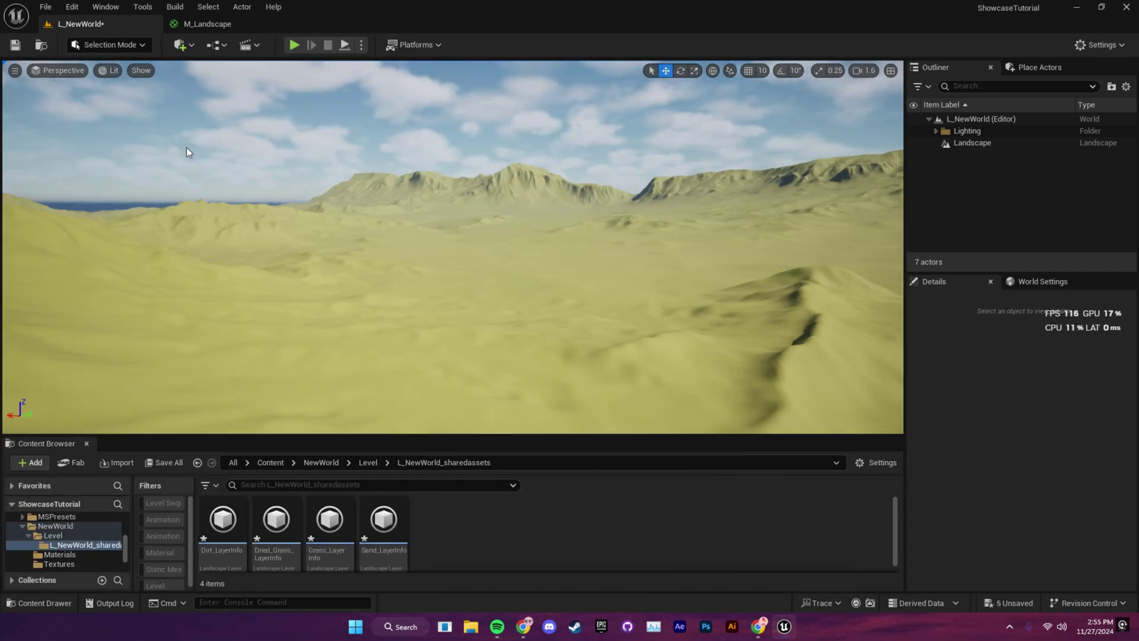
click(164, 462)
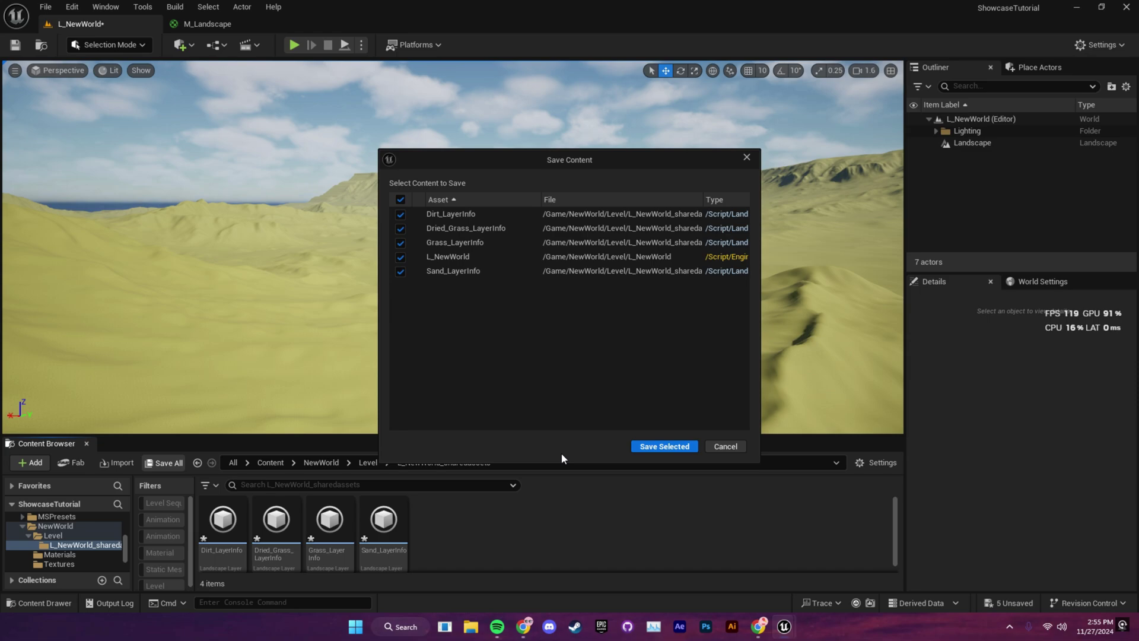
click(664, 446)
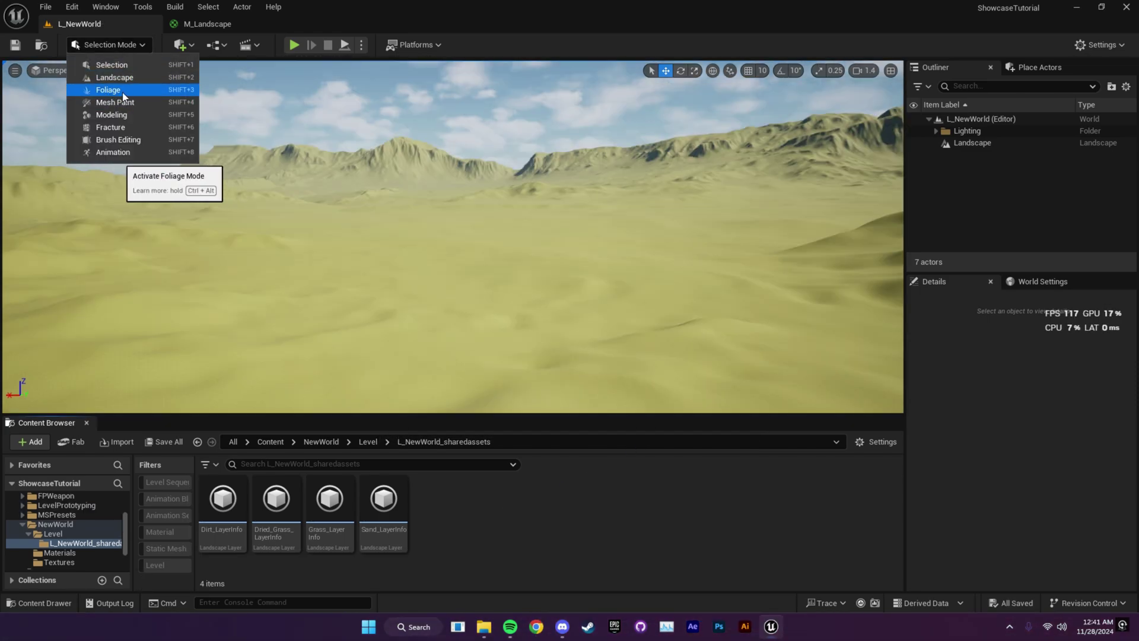
- Switch to Foliage mode and browse to Content/EuropeanHornbeam/Geometry/PivotPainter
click(124, 91)
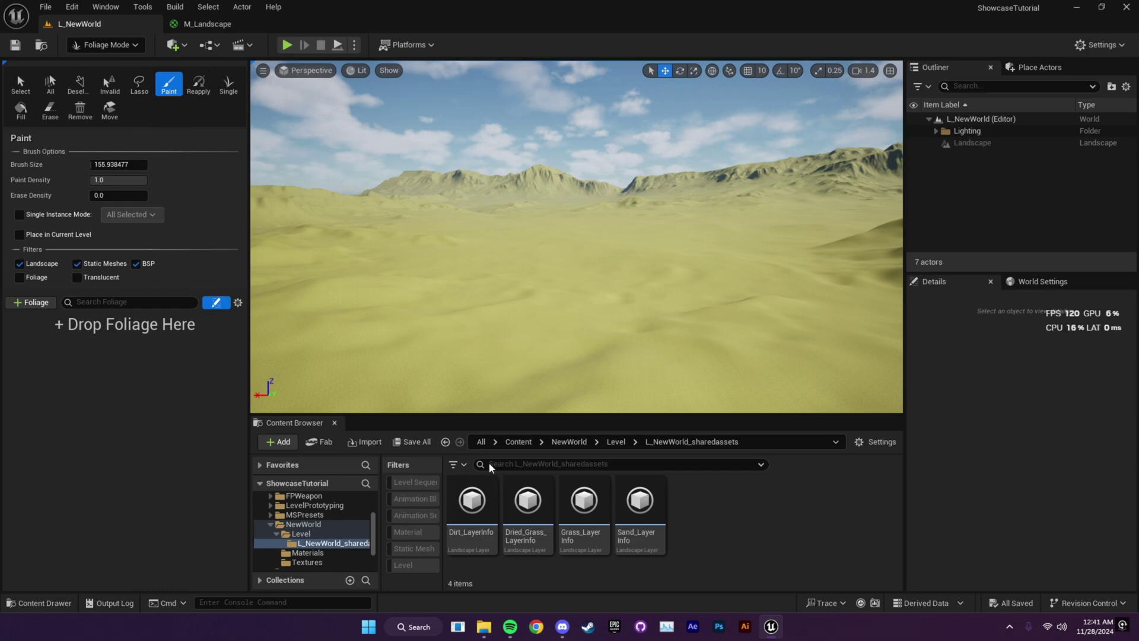
click(518, 442)
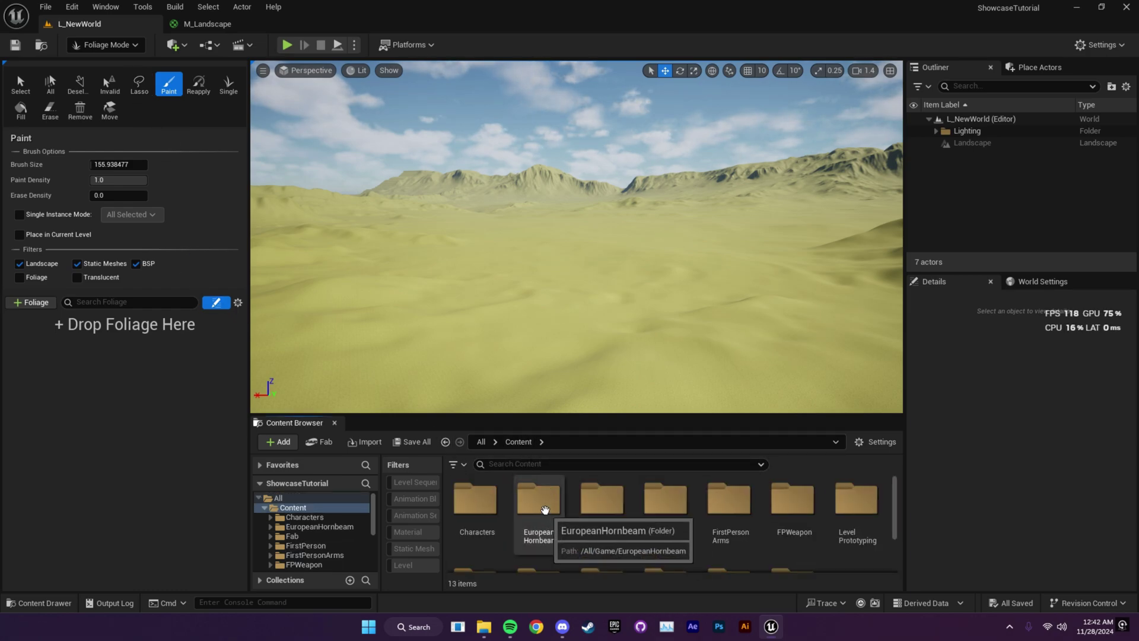
double_click(541, 504)
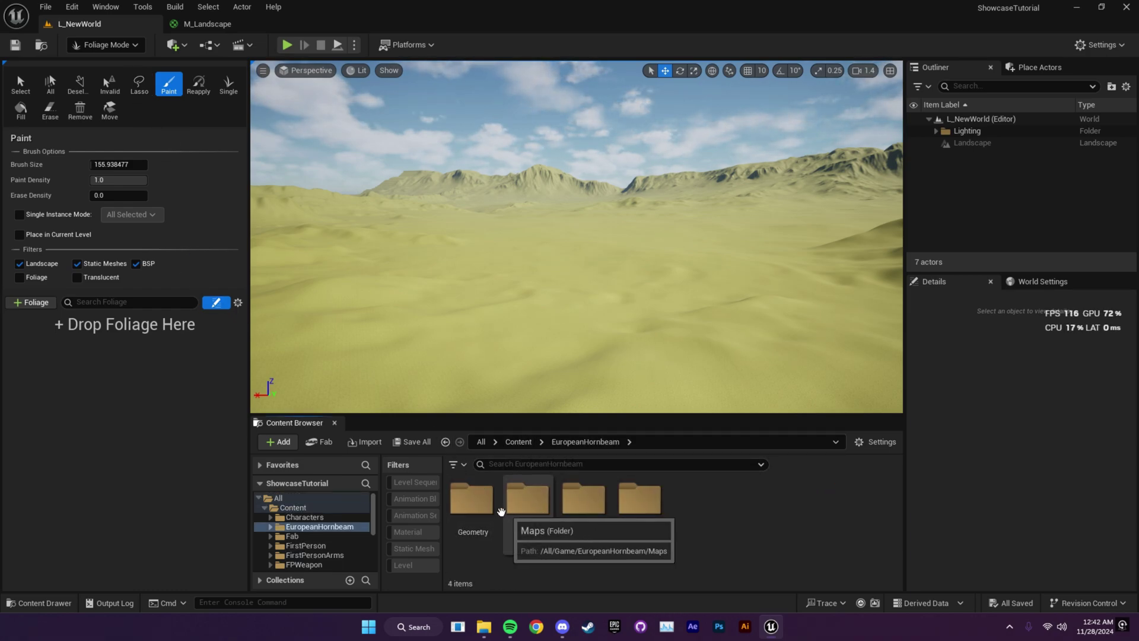
double_click(472, 501)
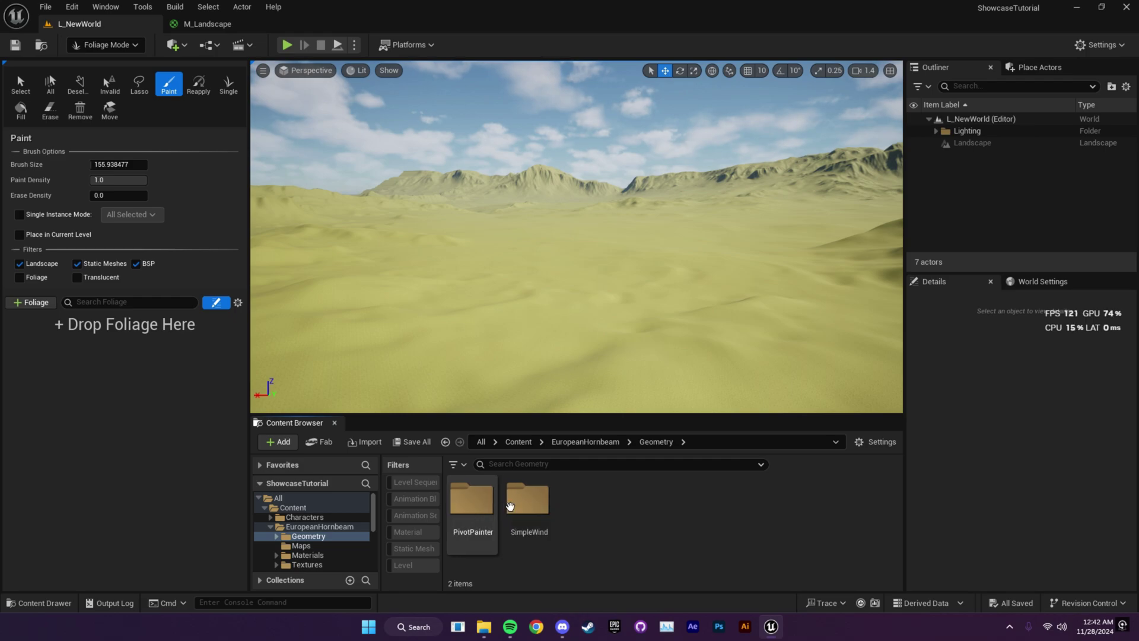
double_click(475, 502)
scroll(508, 515, down, 3)
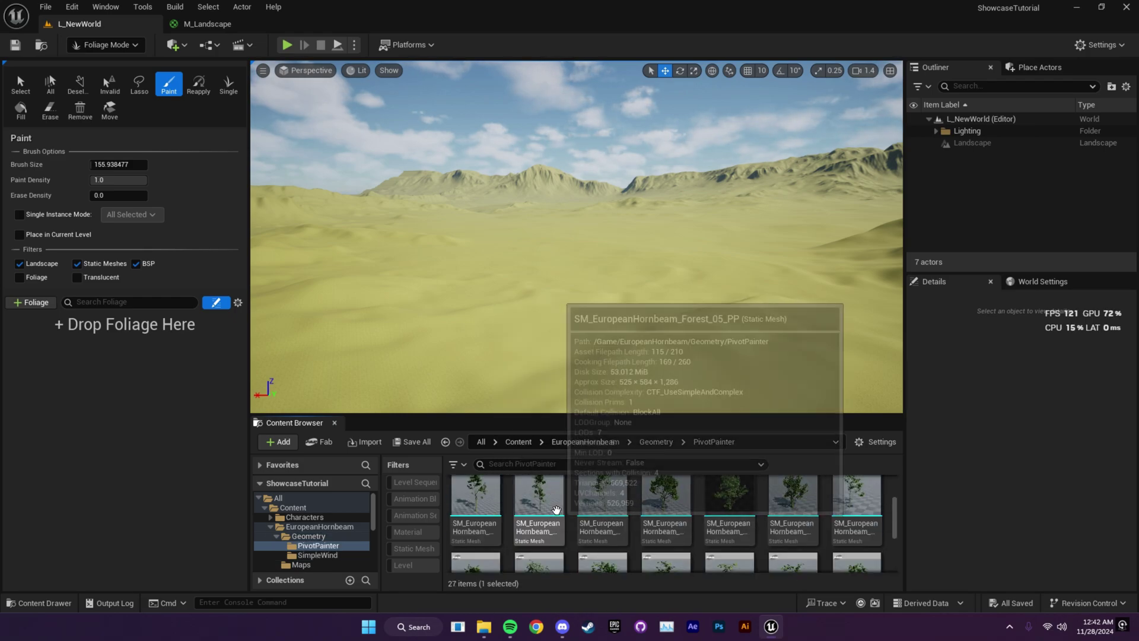
click(724, 532)
- Select all 27 hornbeam meshes and enable Nanite on them
key(ctrl+a)
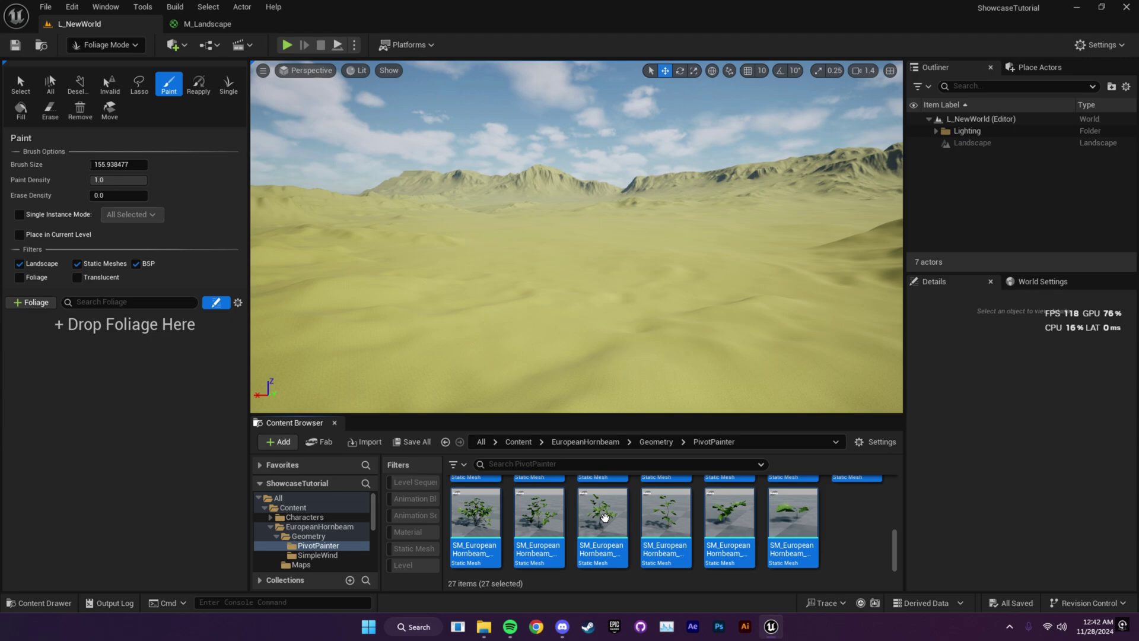
drag(128, 348, 130, 346)
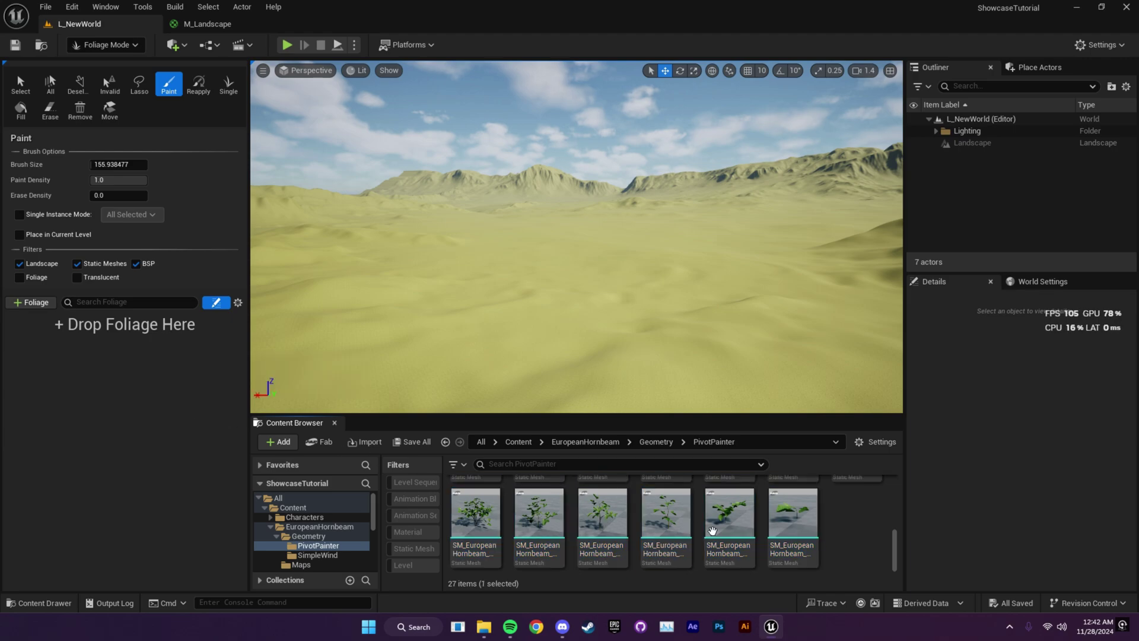
key(ctrl+a)
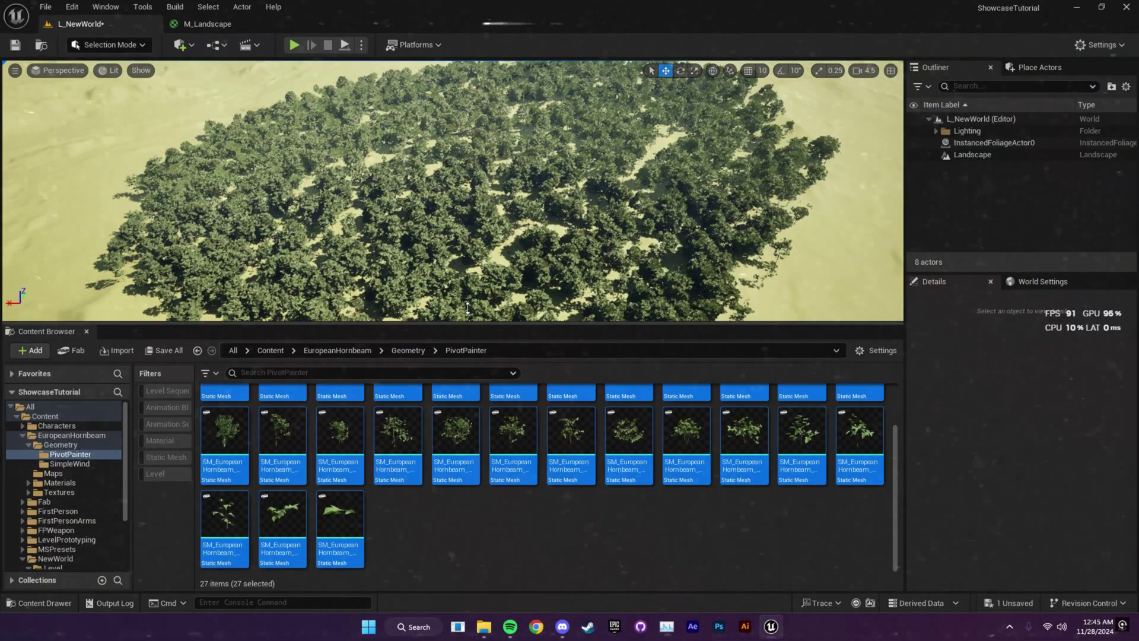
right_click(354, 417)
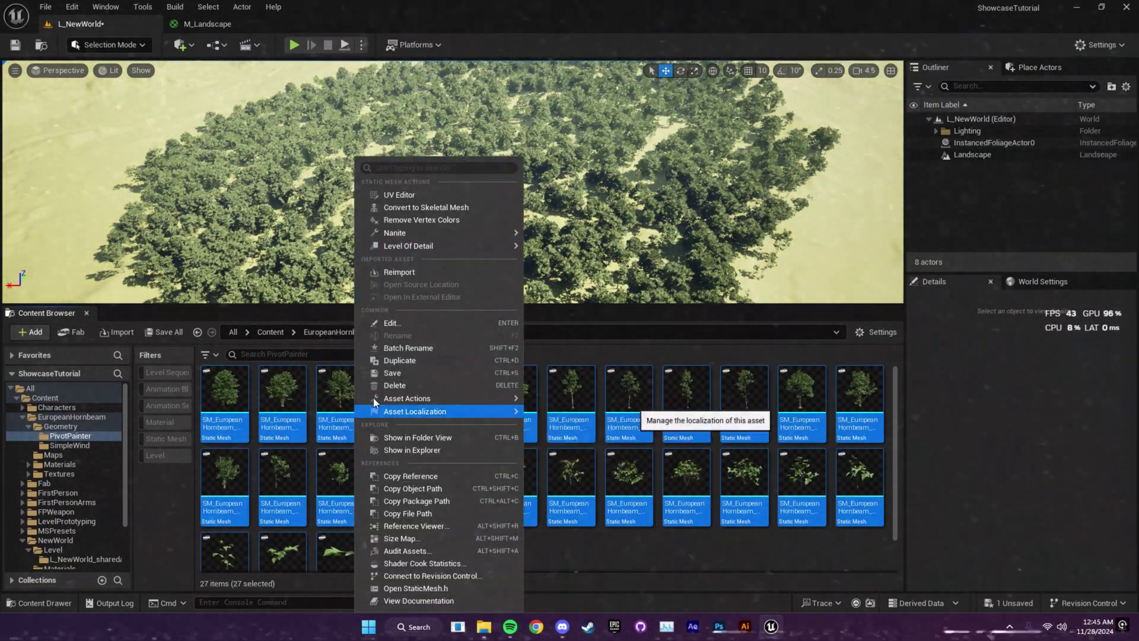
mouse_move(464, 232)
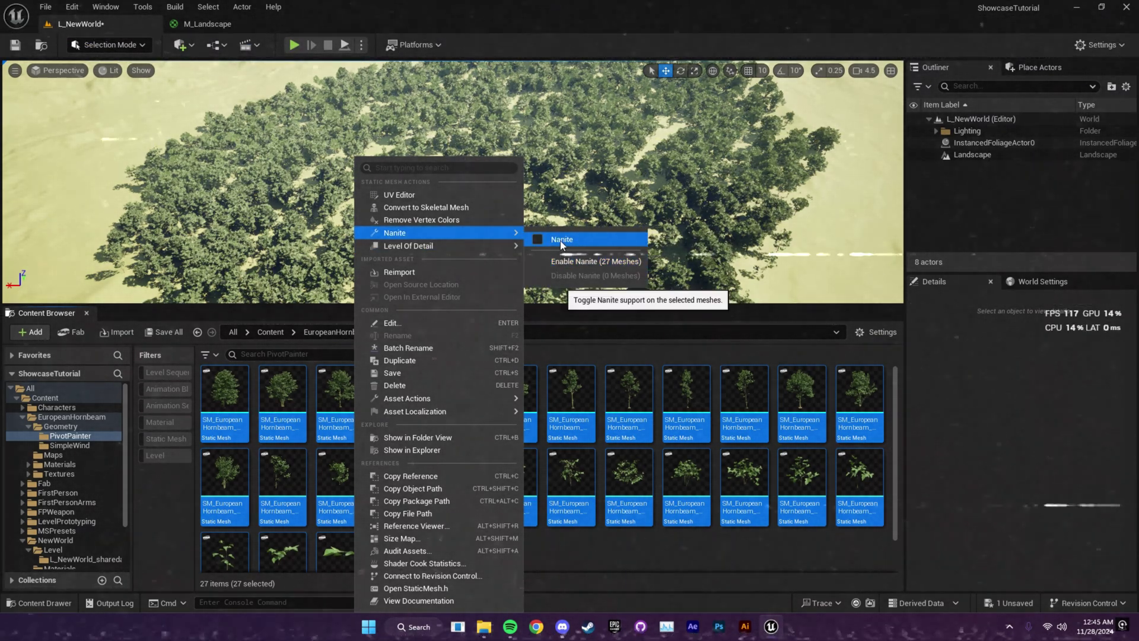
click(563, 262)
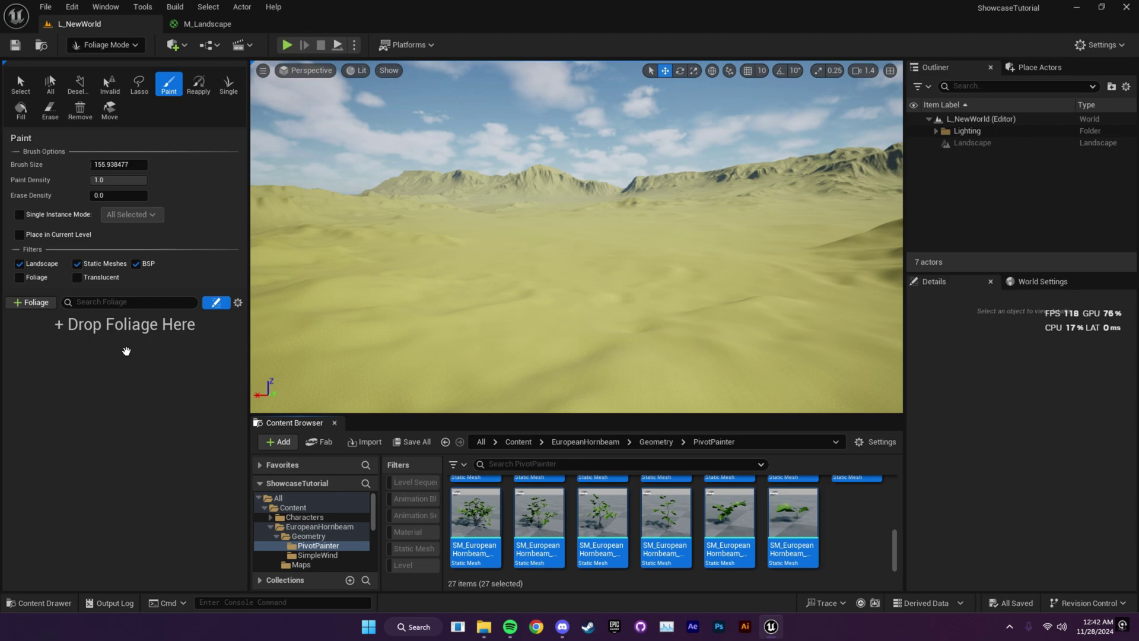
- Add the 27 hornbeam meshes as foliage types and paint a cluster of trees
drag(127, 351, 135, 344)
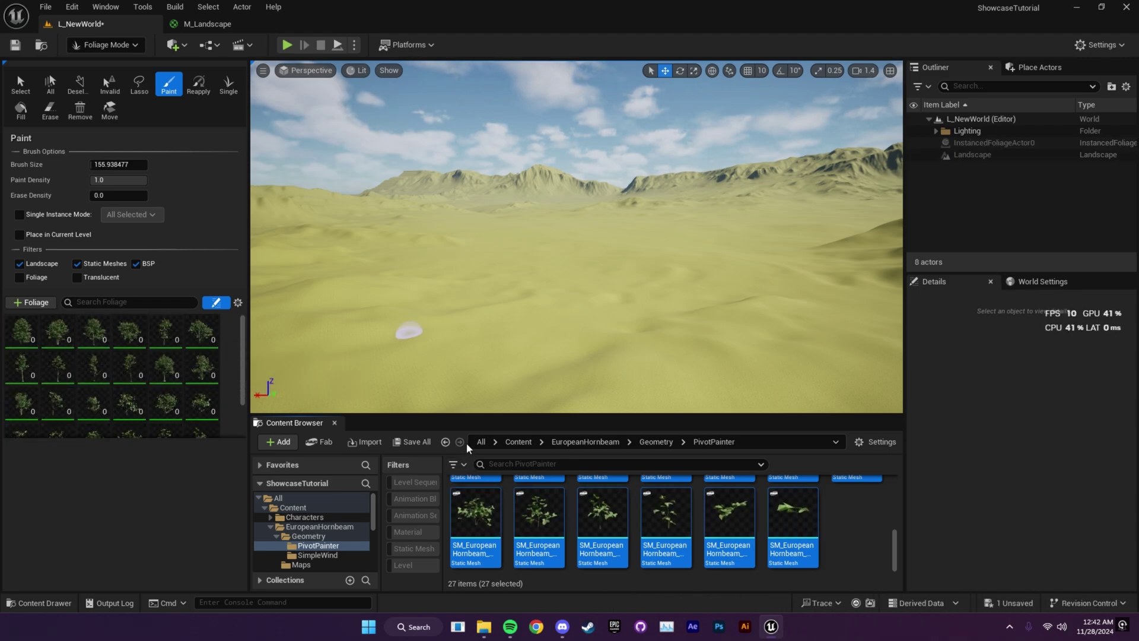
drag(459, 414, 455, 495)
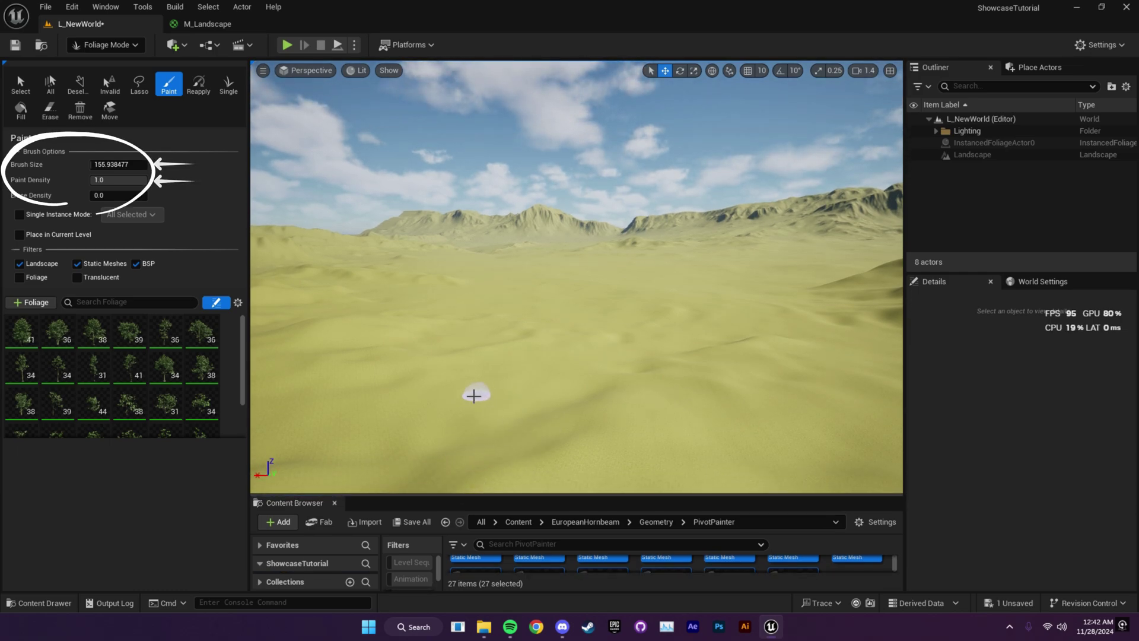
click(475, 395)
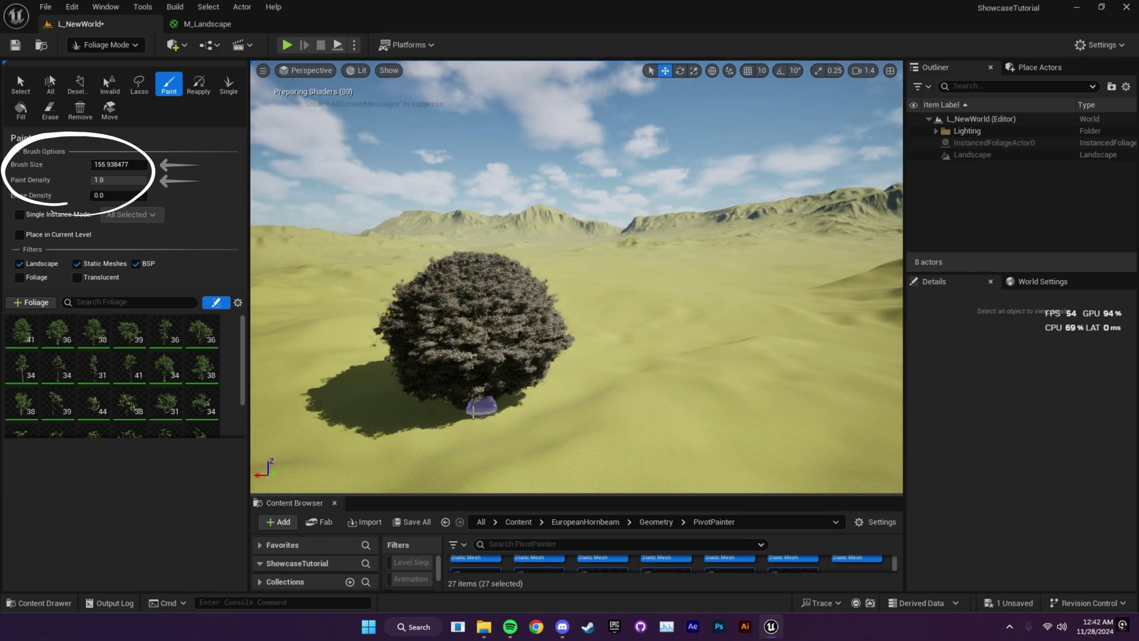
- Shift-erase the extra hornbeam instances, leaving a few scattered trees
key(shift)
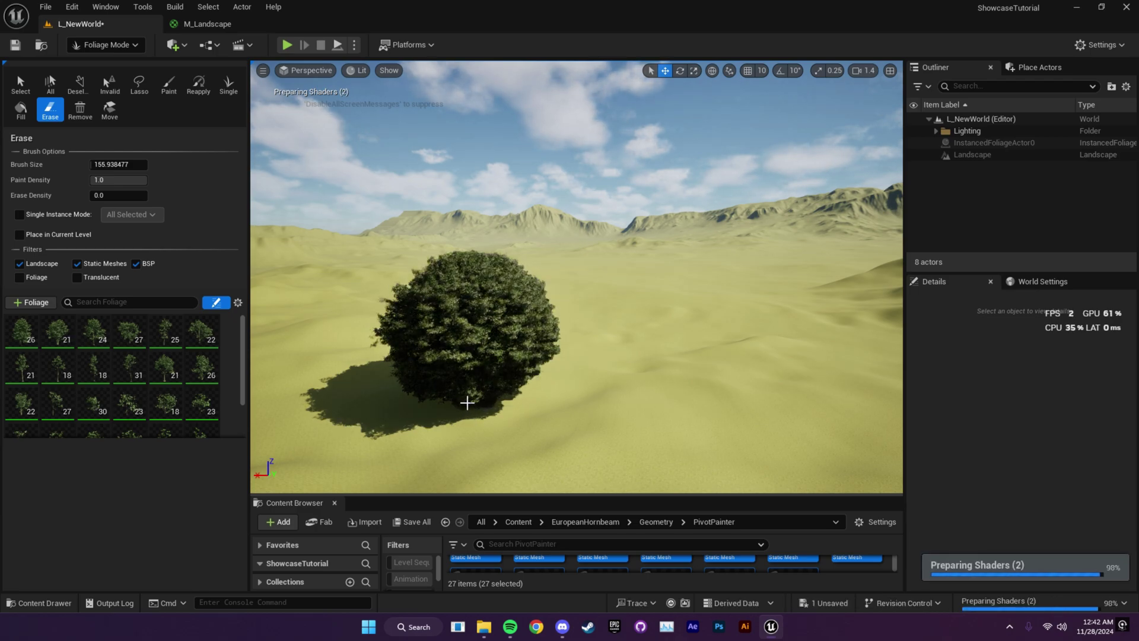
click(467, 403)
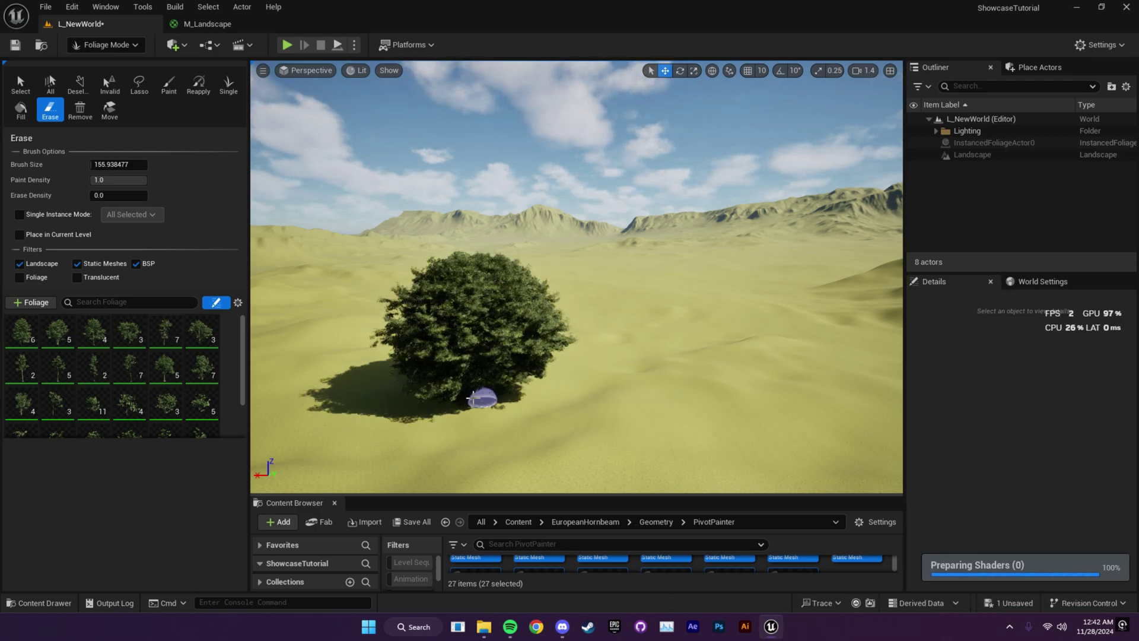
shift+click(473, 398)
mouse_move(474, 401)
right_down()
mouse_move(447, 417)
mouse_move(471, 420)
right_up()
key(shift+e)
mouse_move(496, 415)
mouse_down()
mouse_move(501, 366)
mouse_move(532, 384)
mouse_up()
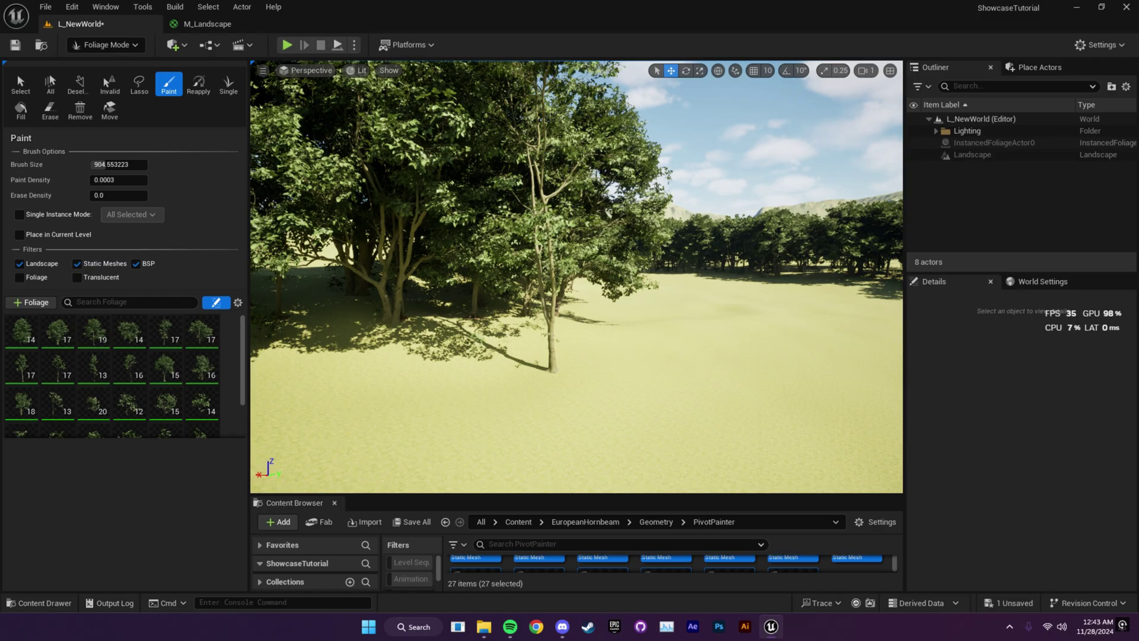
- Fly under the canopy, then paint a wide dense patch of hornbeam trees across the landscape
key(w)
right_drag(577, 276, 478, 280)
scroll(505, 275, down, 1)
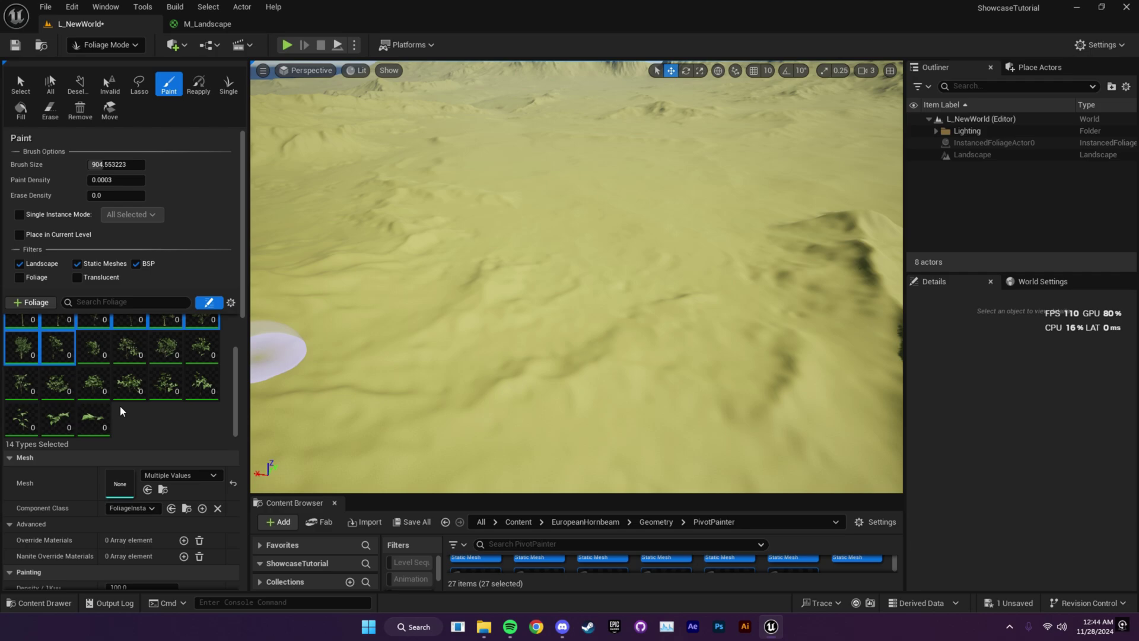
scroll(126, 409, down, 1)
scroll(126, 409, down, 3)
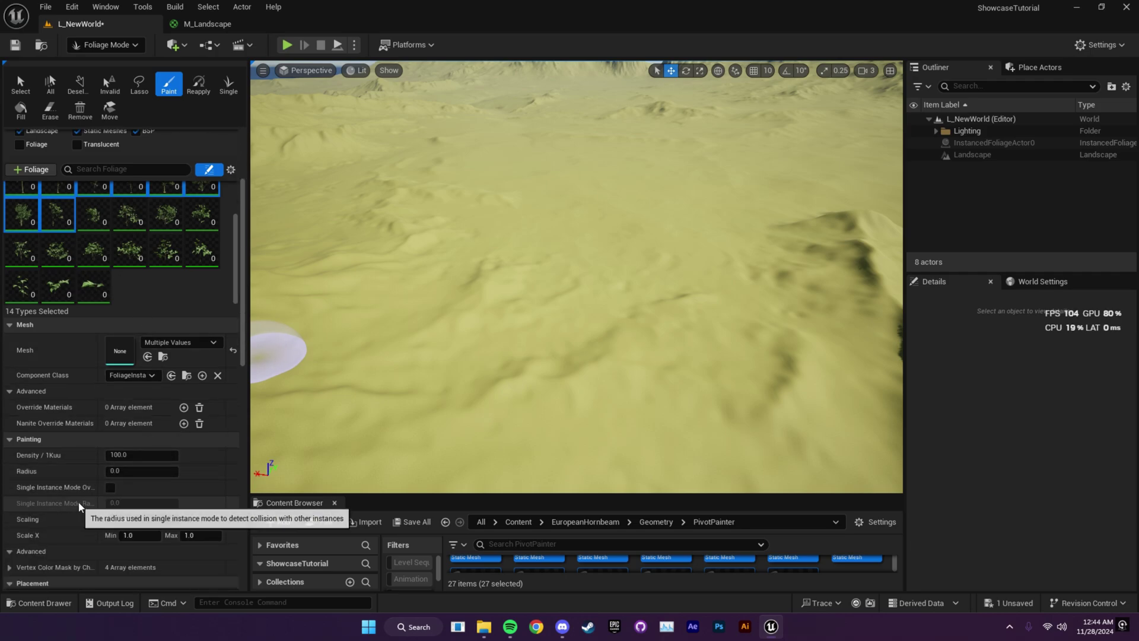
scroll(94, 494, down, 1)
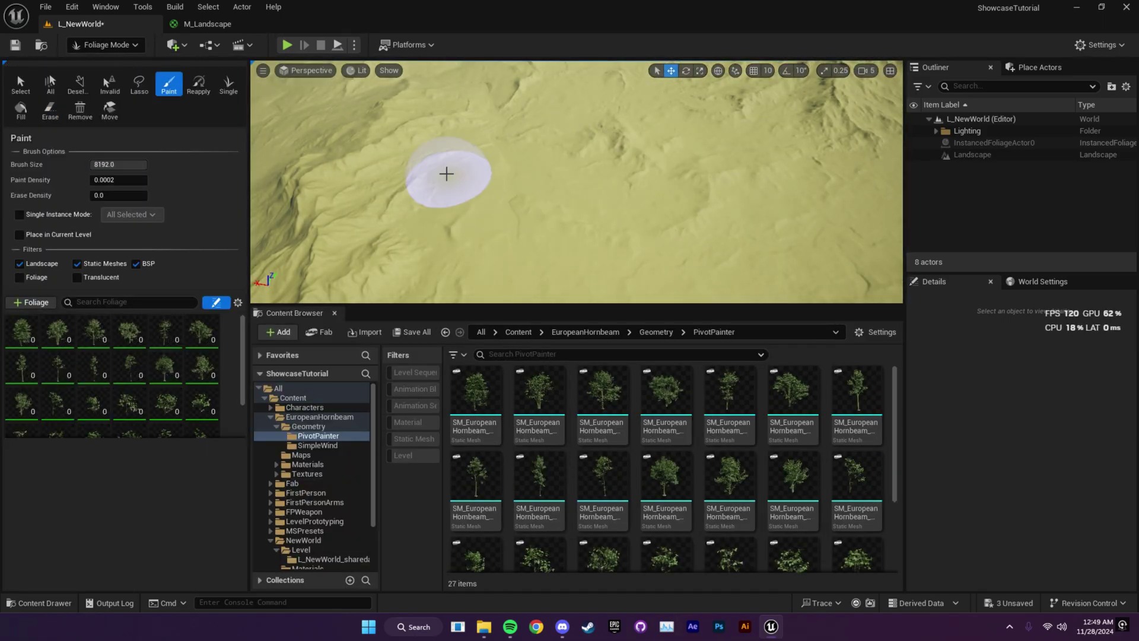
drag(444, 173, 641, 142)
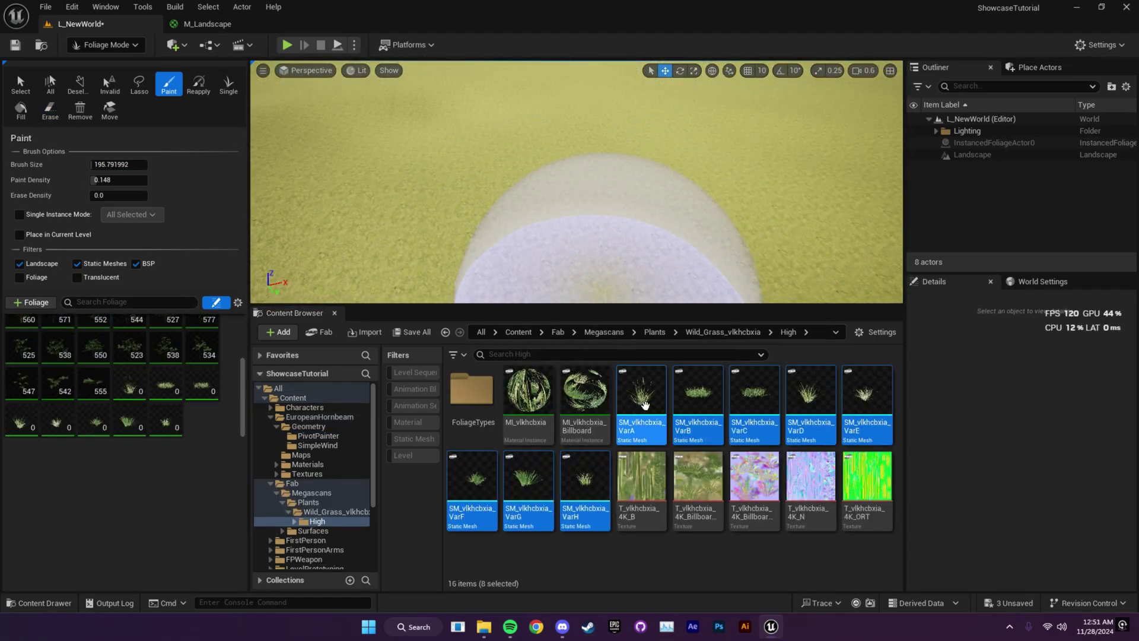
- Enable Nanite on the eight grass meshes and save all unsaved assets
right_click(646, 426)
mouse_move(736, 237)
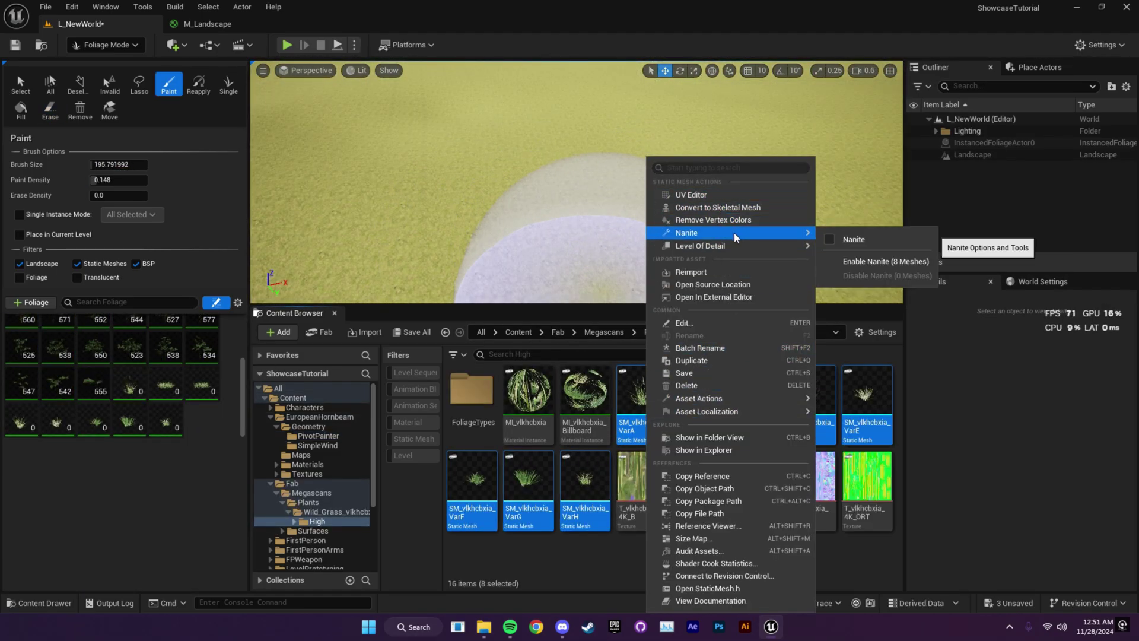
click(861, 261)
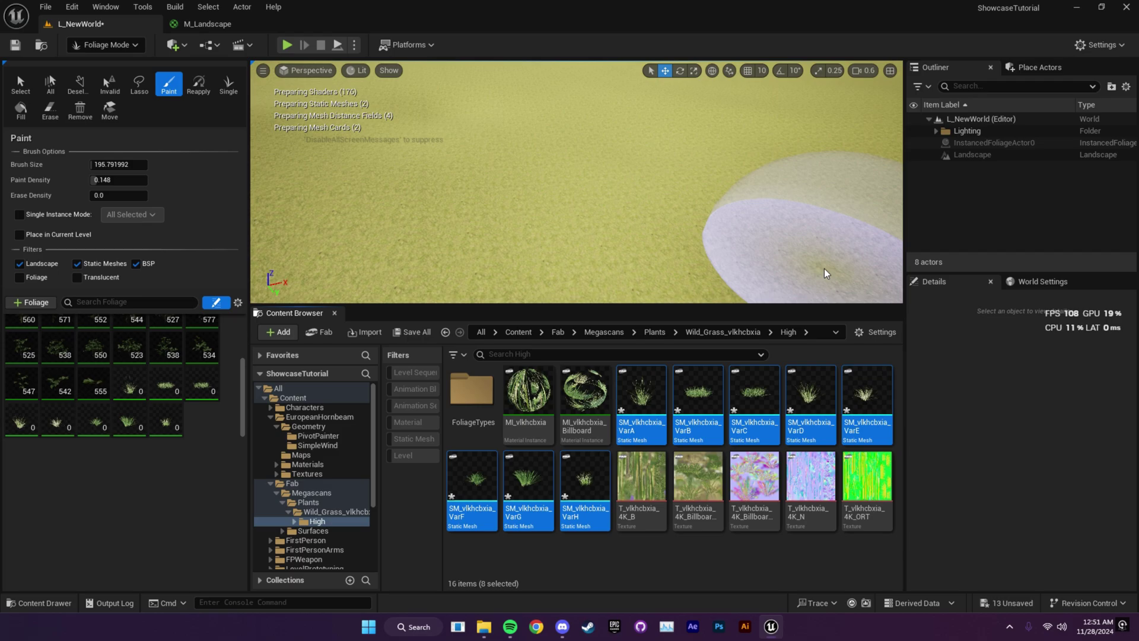
click(397, 335)
click(656, 450)
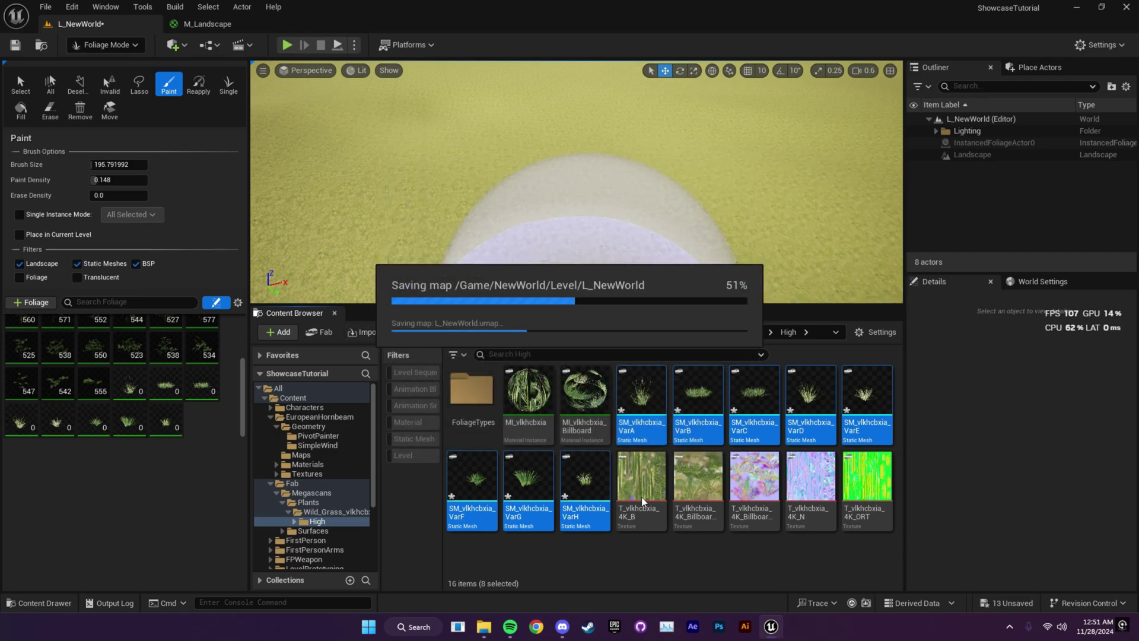
click(659, 560)
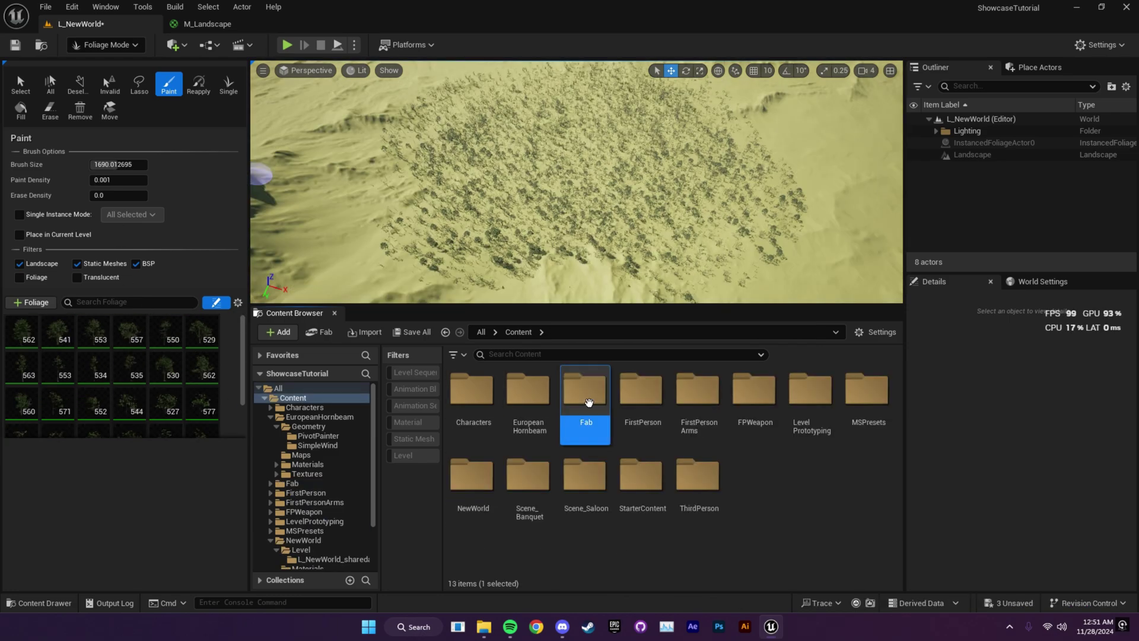
- Add the eight Fab/Megascans Wild_Grass_vlkhcbxia High grass meshes as foliage types
double_click(582, 392)
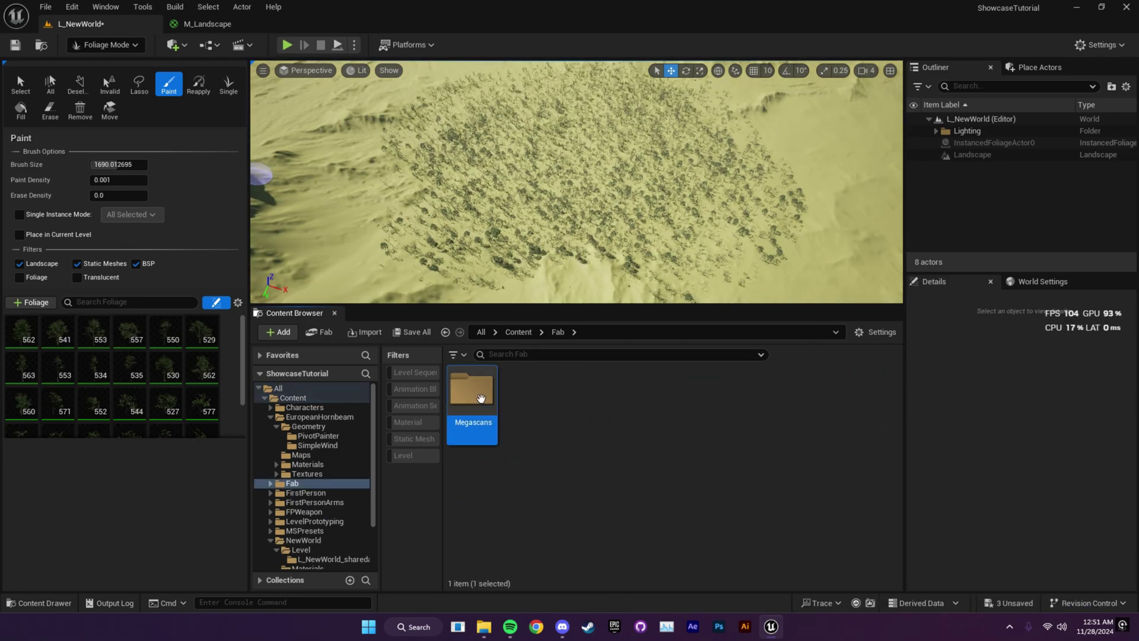
double_click(472, 392)
double_click(475, 394)
double_click(496, 396)
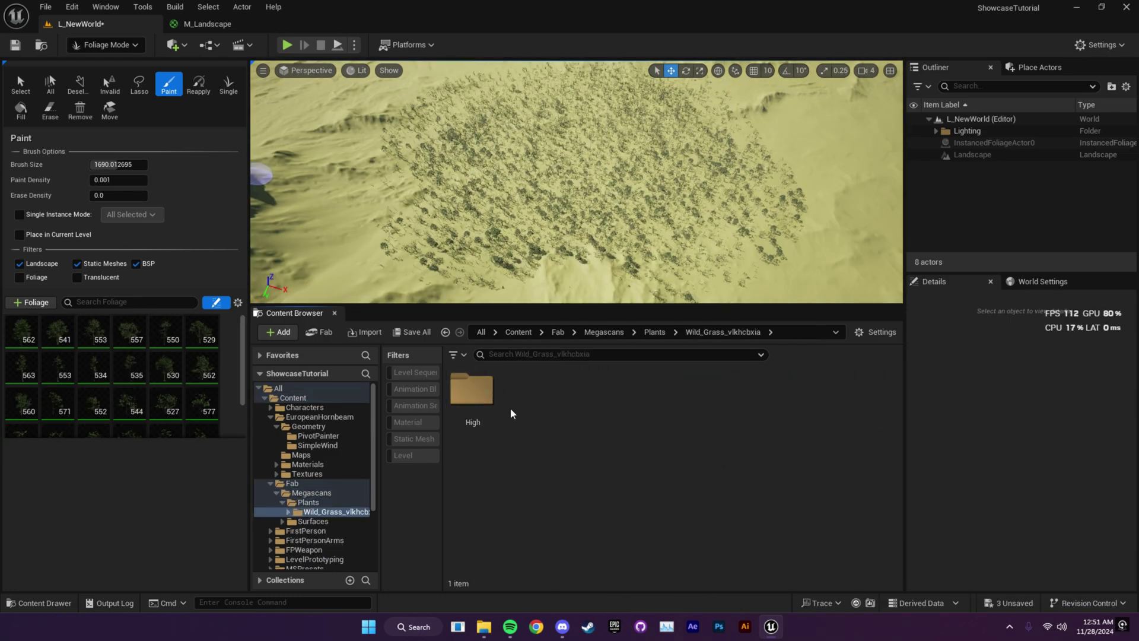
double_click(472, 391)
shift+click(604, 482)
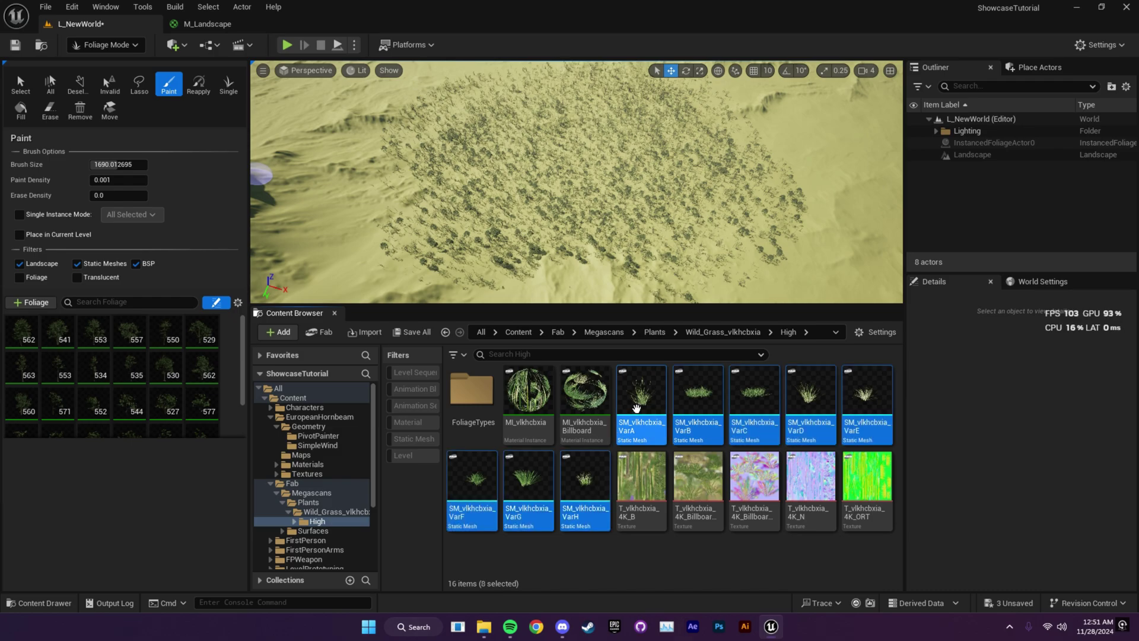
drag(605, 483, 234, 406)
- Set the foliage brush to 8192 with density 0.148 and paint first grass patches
scroll(237, 410, down, 5)
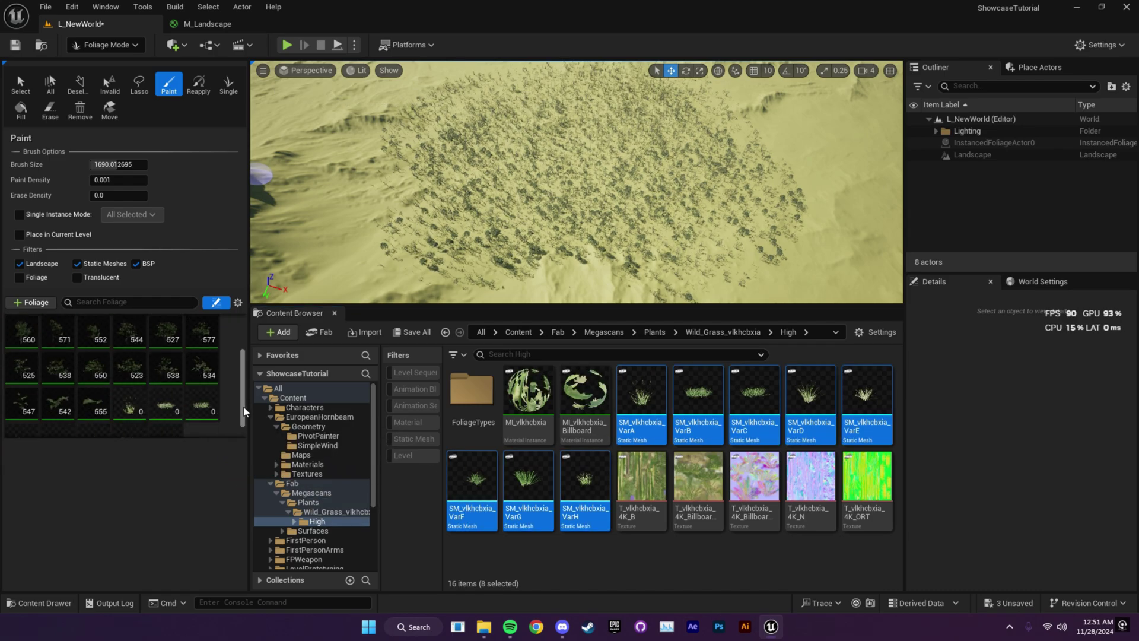
mouse_move(116, 163)
mouse_down()
mouse_move(146, 164)
mouse_move(124, 181)
mouse_up()
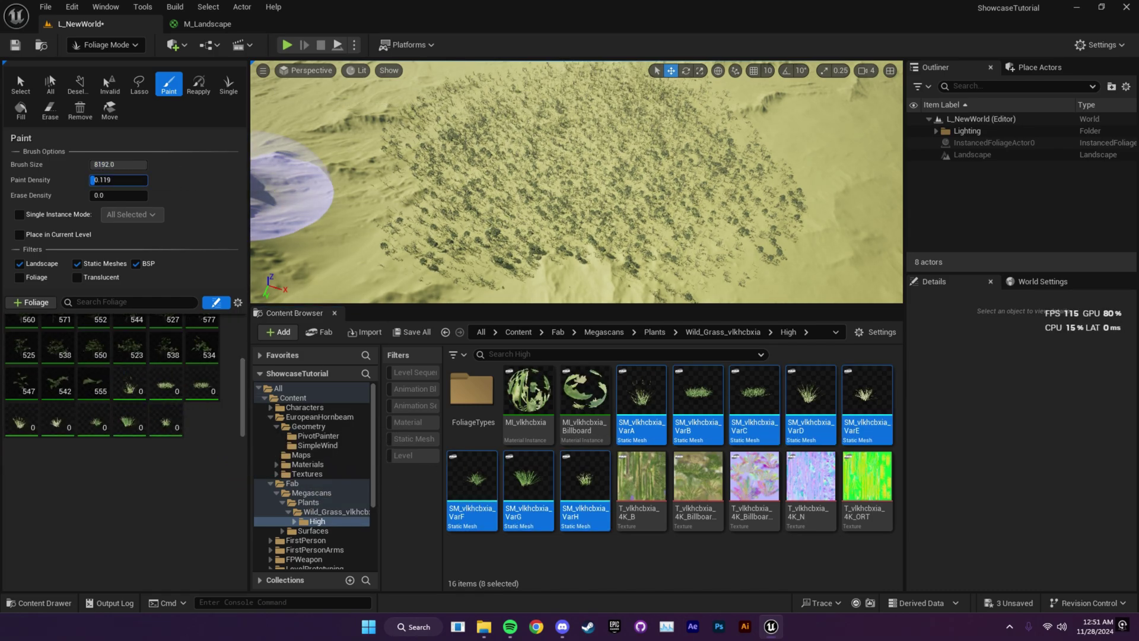
key(w)
mouse_move(356, 196)
right_down()
mouse_move(492, 184)
mouse_move(505, 160)
right_up()
scroll(451, 193, down, 5)
drag(140, 164, 92, 164)
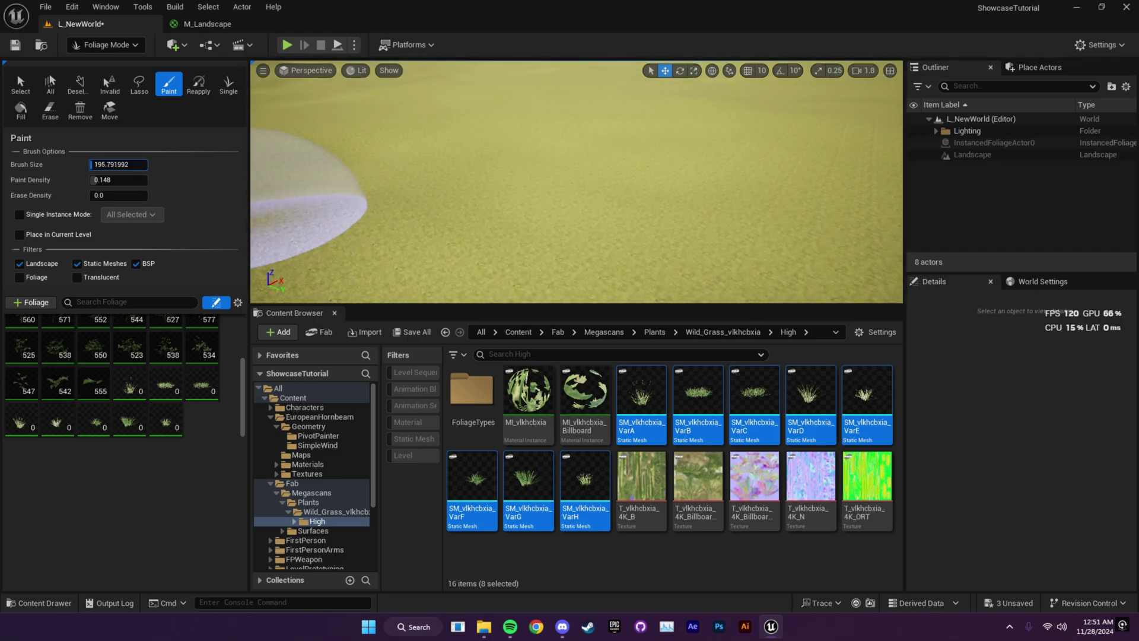
drag(482, 209, 522, 204)
key(w)
mouse_move(522, 205)
right_down()
mouse_move(492, 238)
mouse_move(437, 109)
right_up()
scroll(510, 220, down, 4)
key(s)
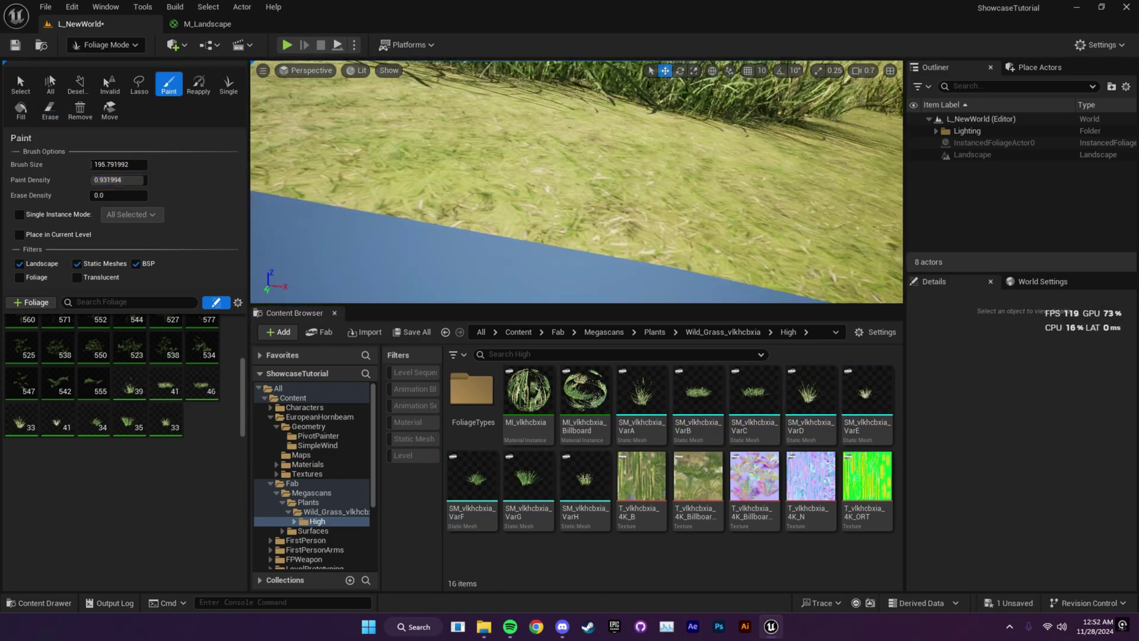
- Paint grass across the landscape, erase overpainted areas, repaint, and save the level
mouse_move(444, 184)
mouse_down()
mouse_move(539, 213)
mouse_move(615, 204)
mouse_move(598, 198)
mouse_up()
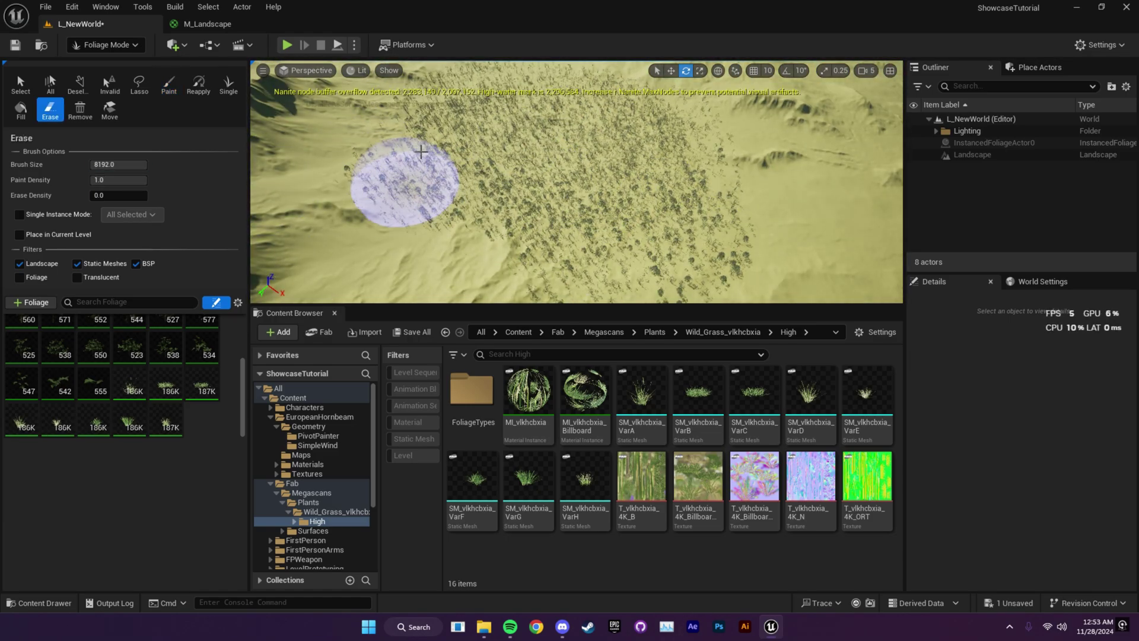
shift+drag(421, 152, 532, 224)
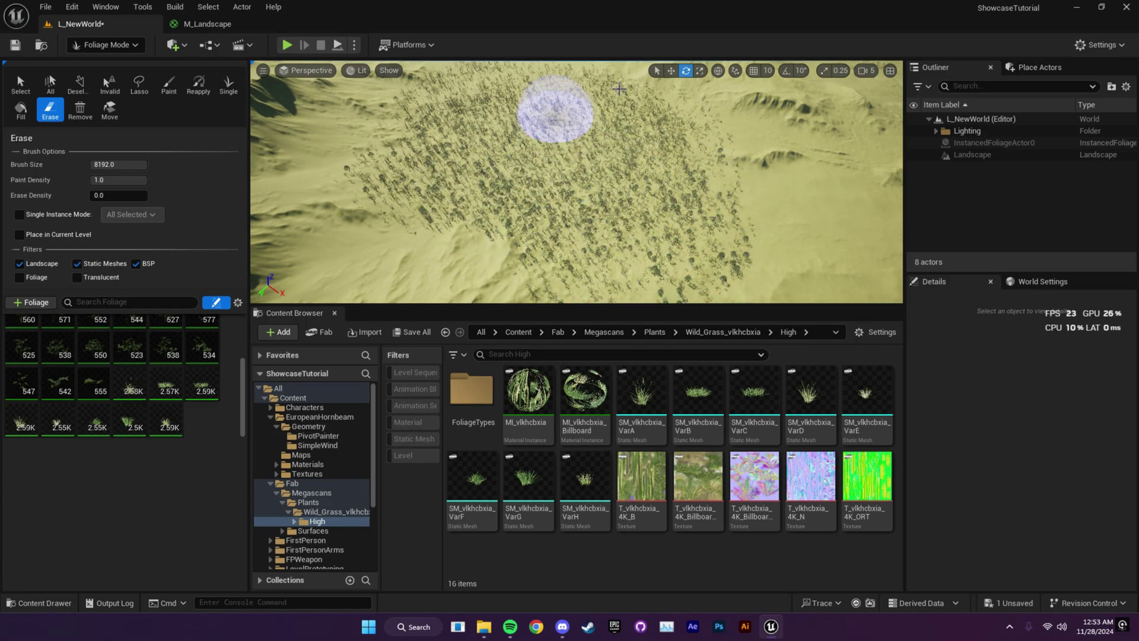
mouse_move(590, 252)
shift+mouse_down()
mouse_move(467, 170)
mouse_move(577, 132)
shift+mouse_up()
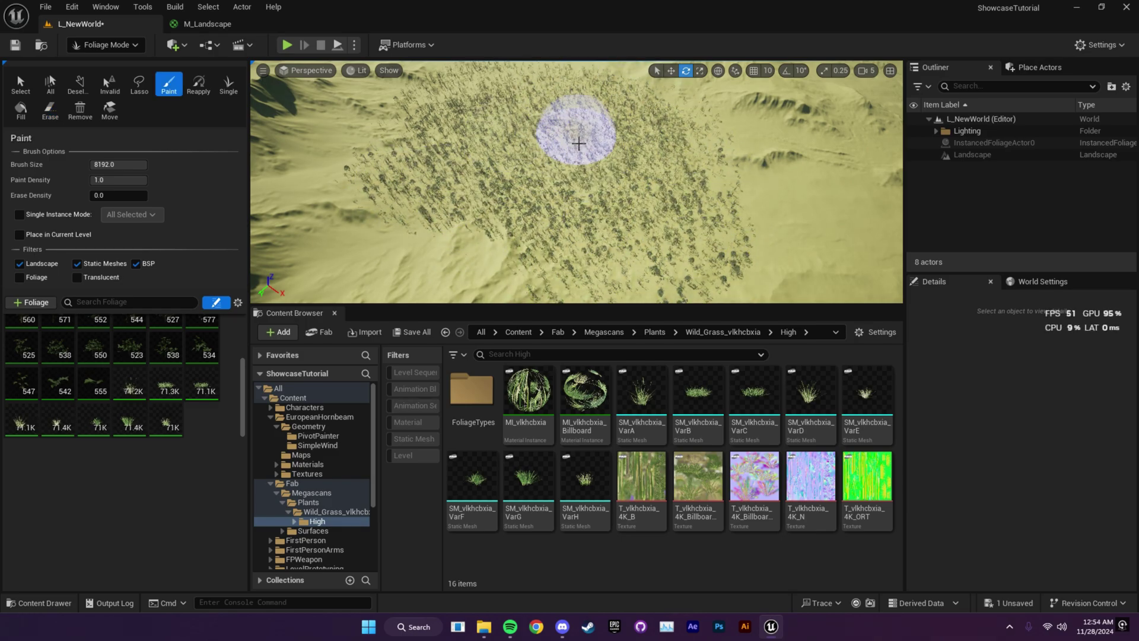
key(shift+2)
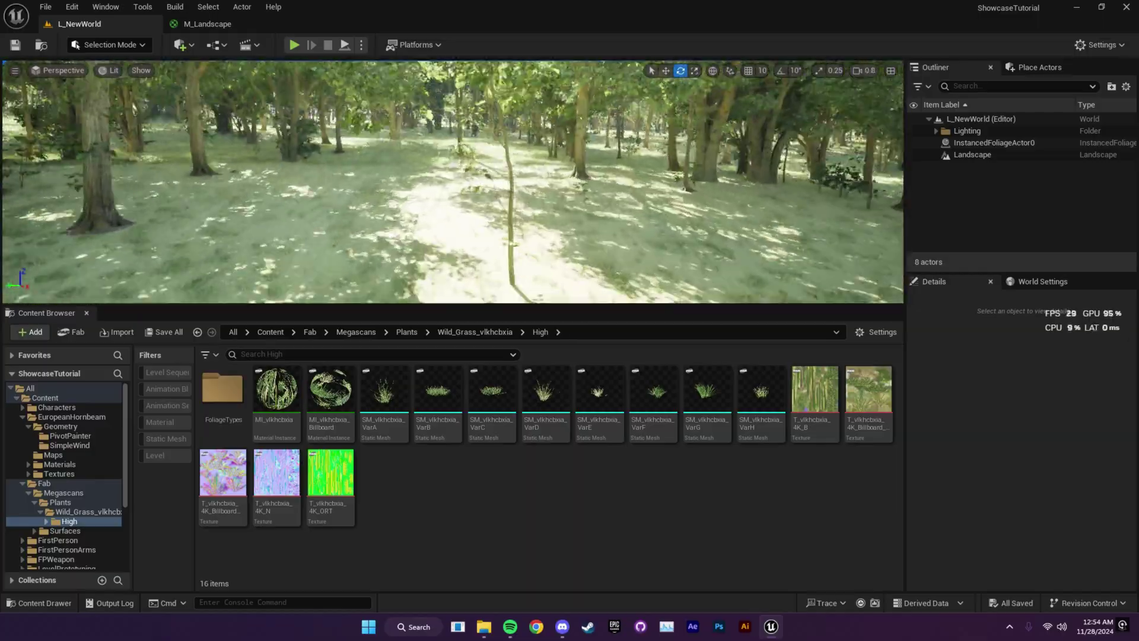
- Rotate the sun higher with Ctrl+L so bright sunlight falls through the forest
right_drag(453, 182, 587, 145)
scroll(522, 154, down, 3)
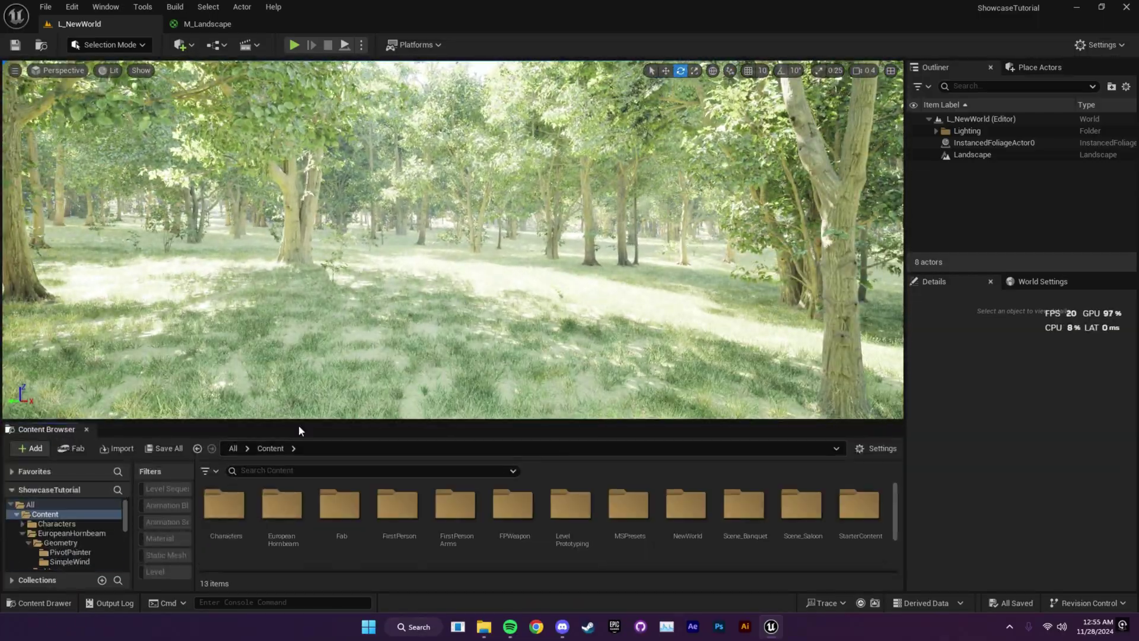
right_drag(478, 313, 466, 295)
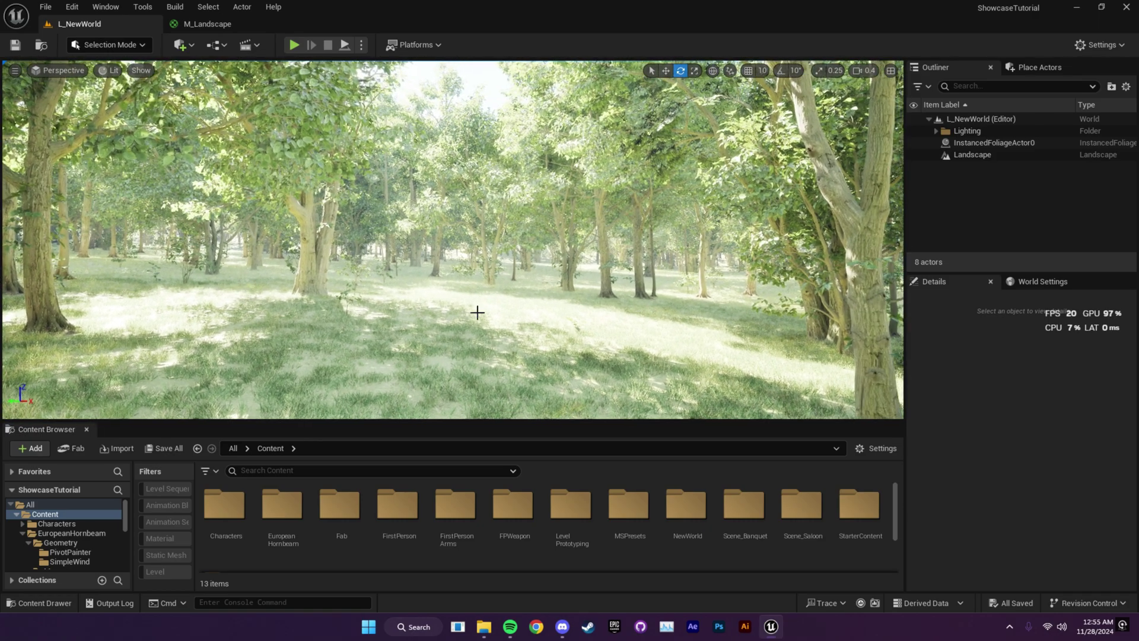
key(ctrl+l)
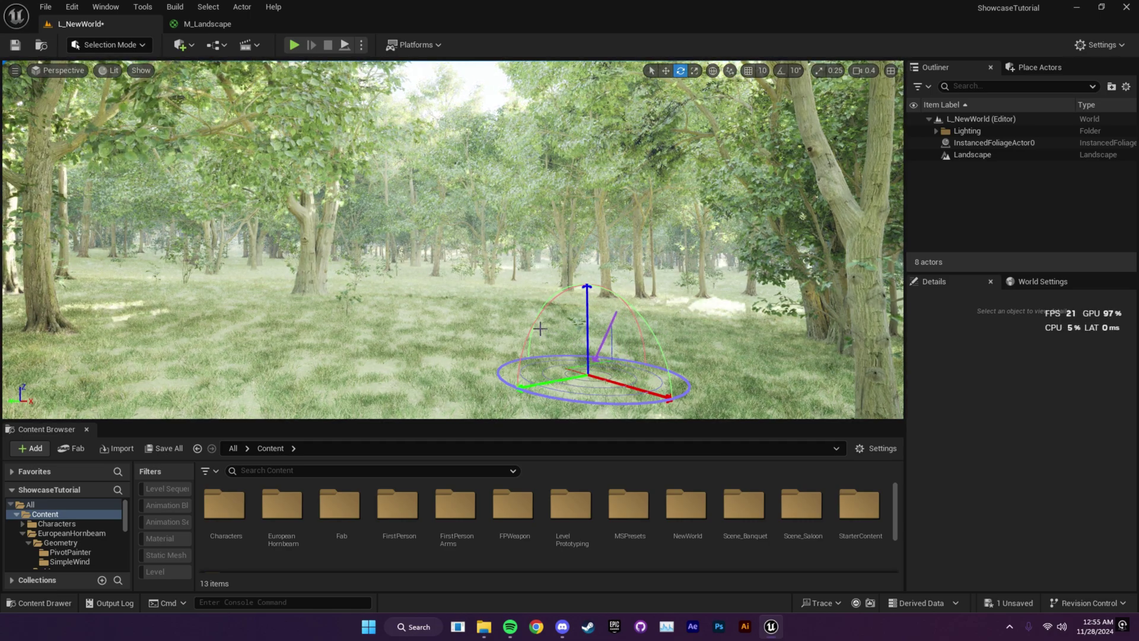
ctrl+drag(540, 328, 533, 313)
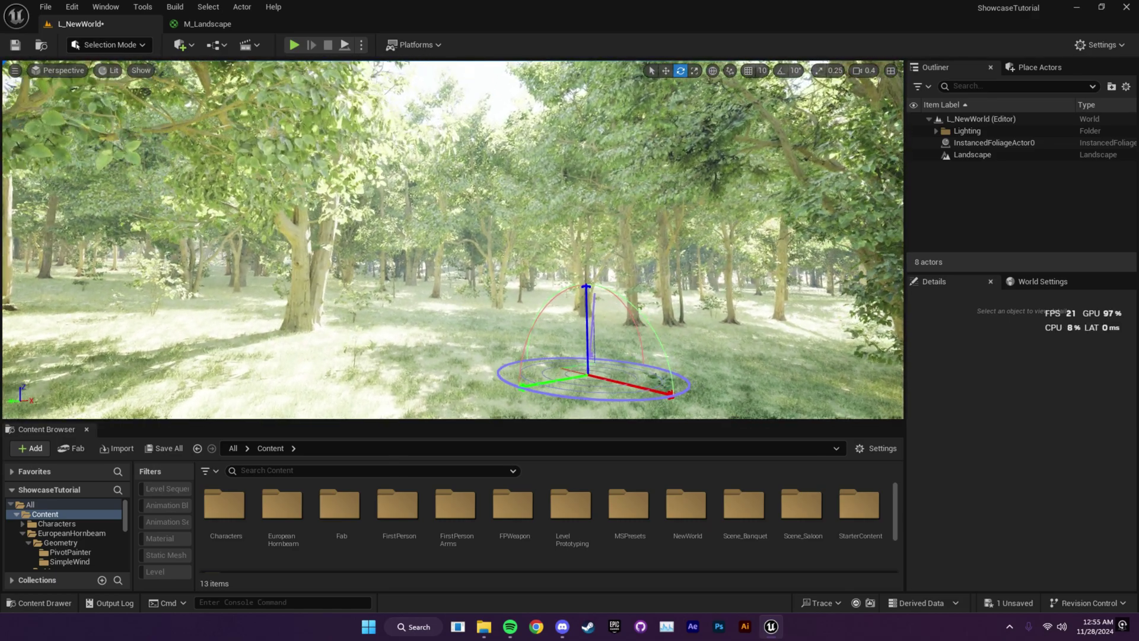
mouse_move(533, 313)
right_down()
mouse_move(510, 293)
mouse_move(517, 313)
right_up()
key(w)
key(s)
- Save the L_NewWorld level and switch back to Foliage mode
click(165, 448)
click(655, 448)
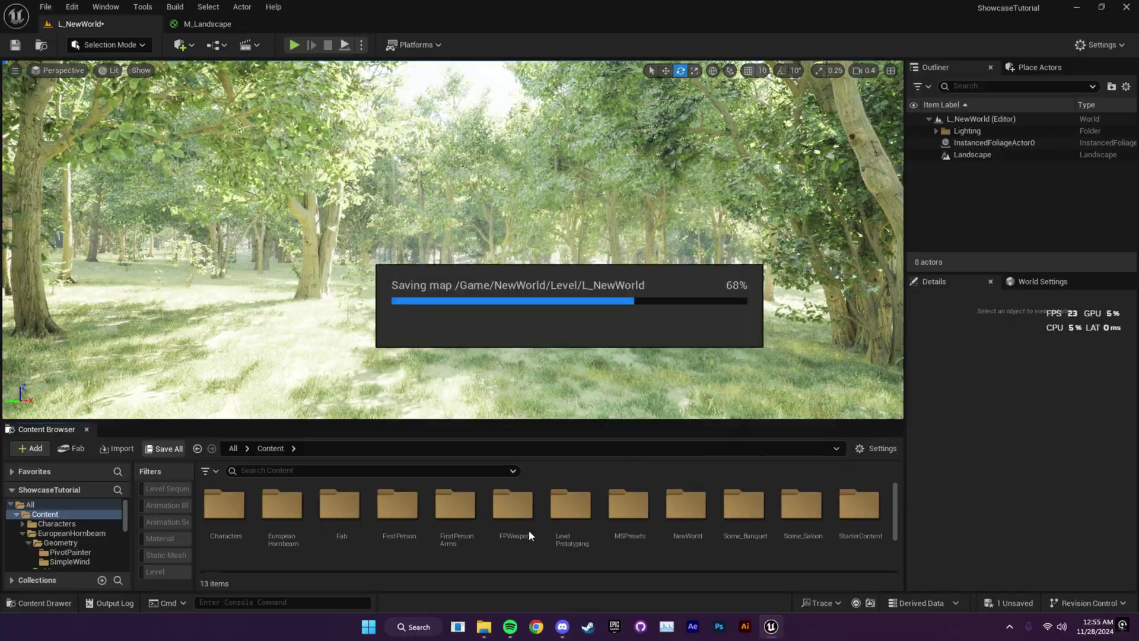
key(s)
mouse_move(463, 237)
right_down()
mouse_move(472, 339)
mouse_move(452, 240)
right_up()
scroll(469, 314, up, 8)
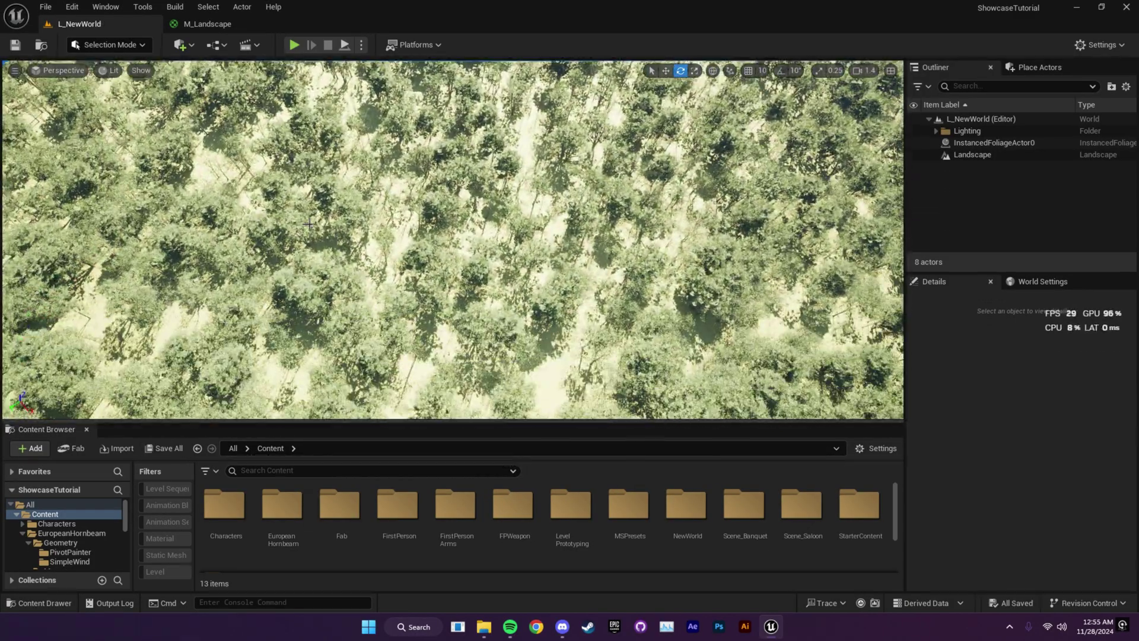
click(110, 45)
click(110, 94)
- Select all hornbeam foliage types and shrink the brush size to about 341
click(126, 340)
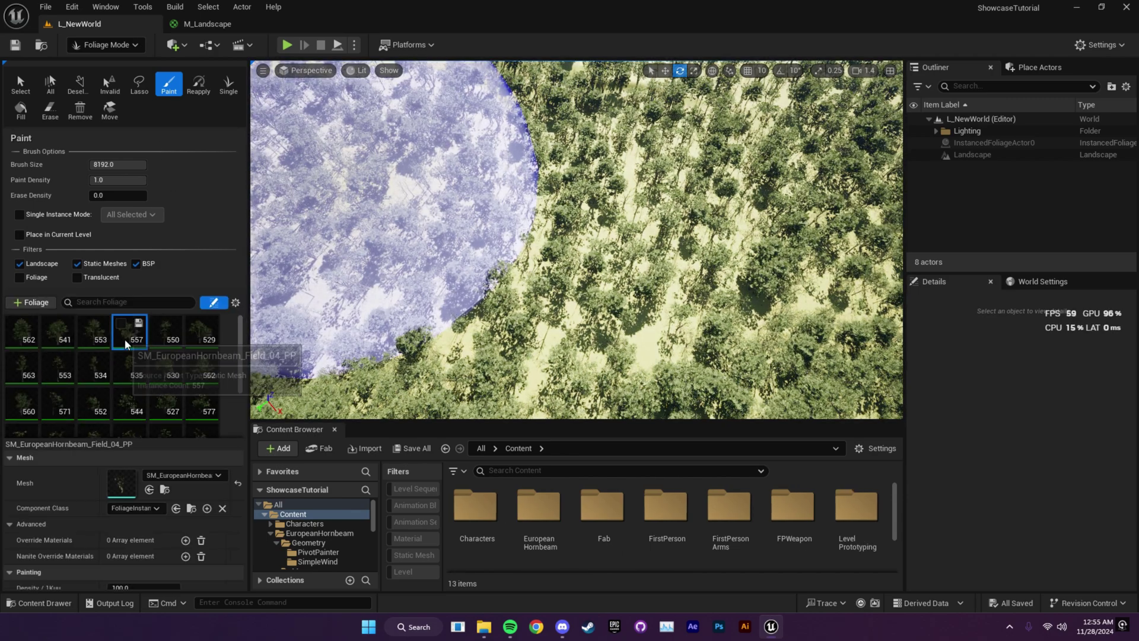
key(ctrl+a)
drag(116, 164, 92, 164)
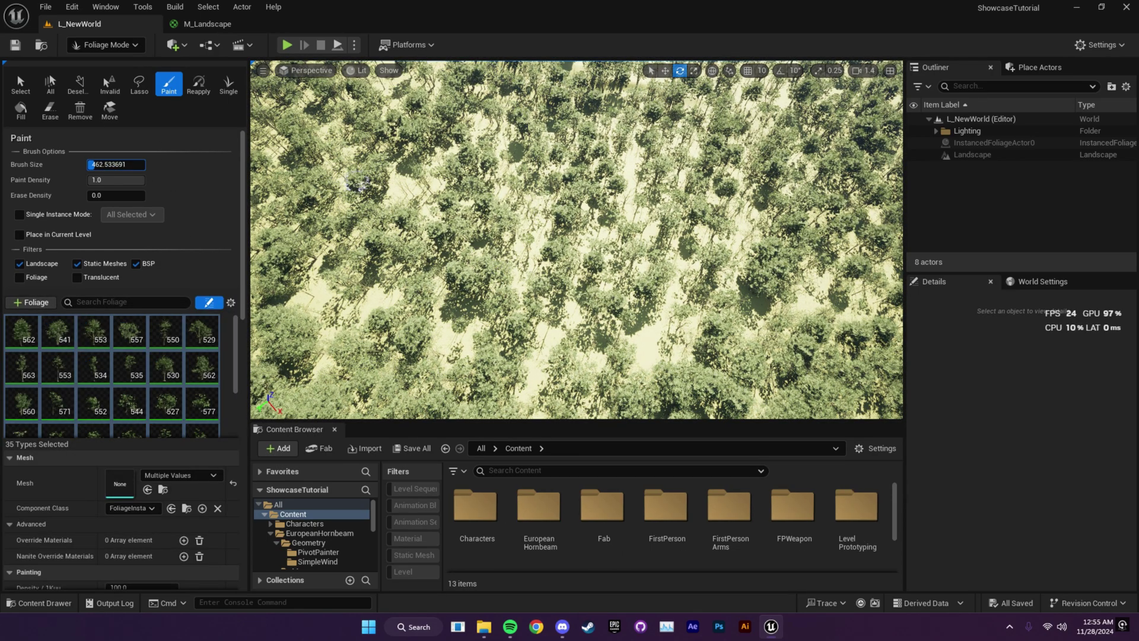
key(w)
right_drag(452, 239, 456, 233)
scroll(452, 240, up, 3)
key(w)
key(s)
scroll(452, 240, up, 1)
right_drag(608, 347, 610, 345)
- Shift-erase hornbeam trees to open gaps in the forest
key(s)
shift+drag(608, 347, 613, 360)
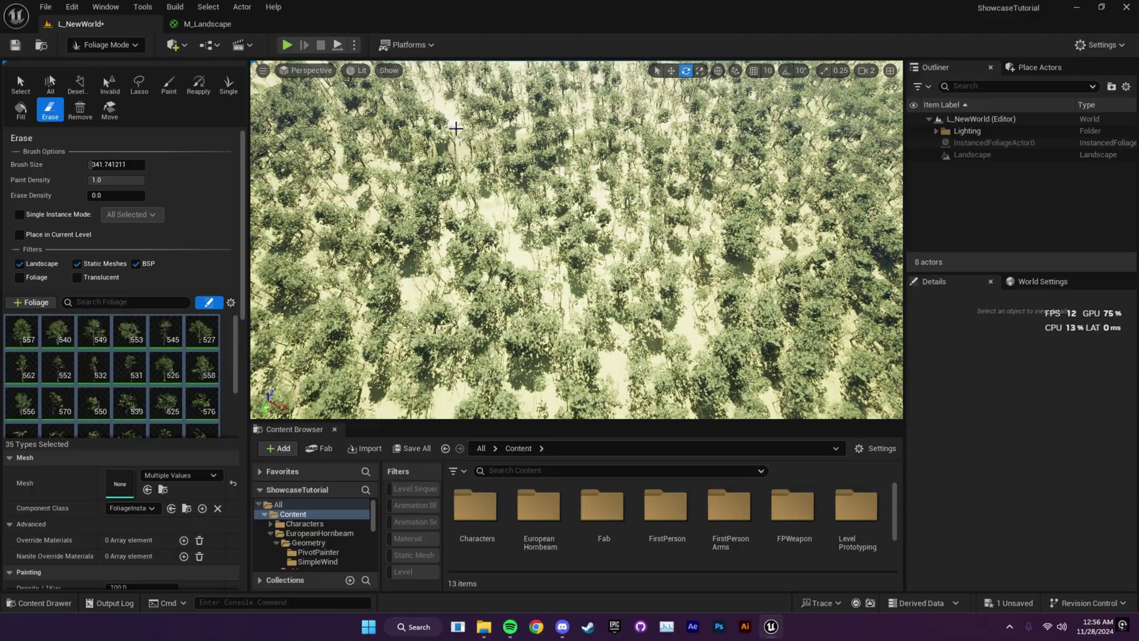
shift+drag(587, 312, 622, 389)
key(w)
right_drag(623, 389, 632, 399)
scroll(623, 390, down, 4)
- In Landscape paint mode, paint the Dried Grass layer across the clearing with a larger brush
click(111, 46)
click(114, 77)
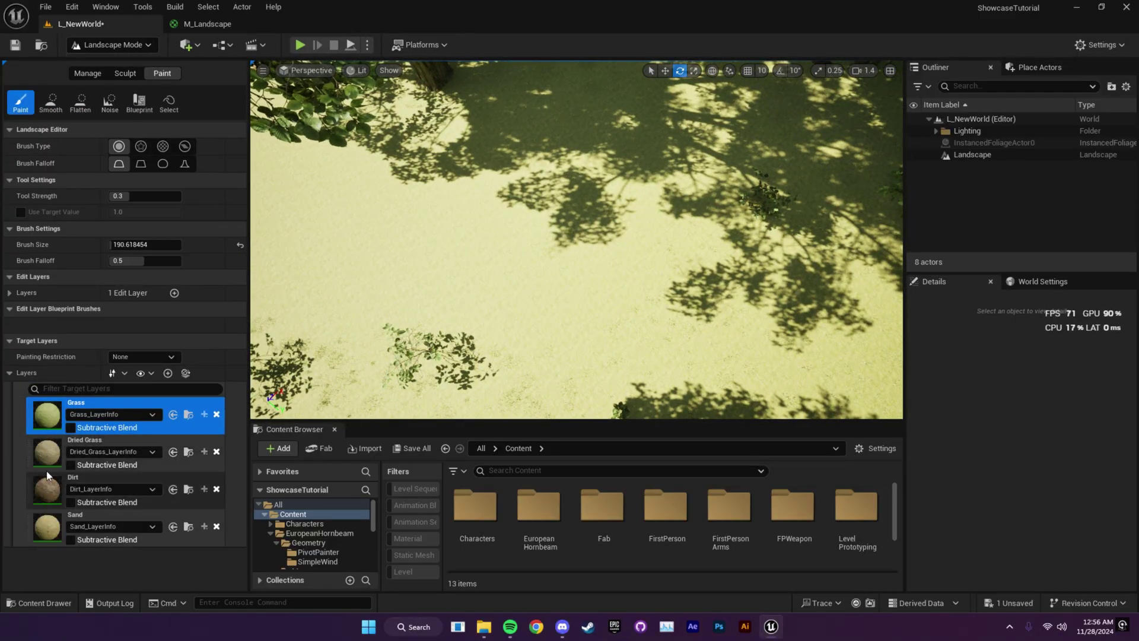
click(107, 440)
key(s)
right_drag(534, 207, 510, 242)
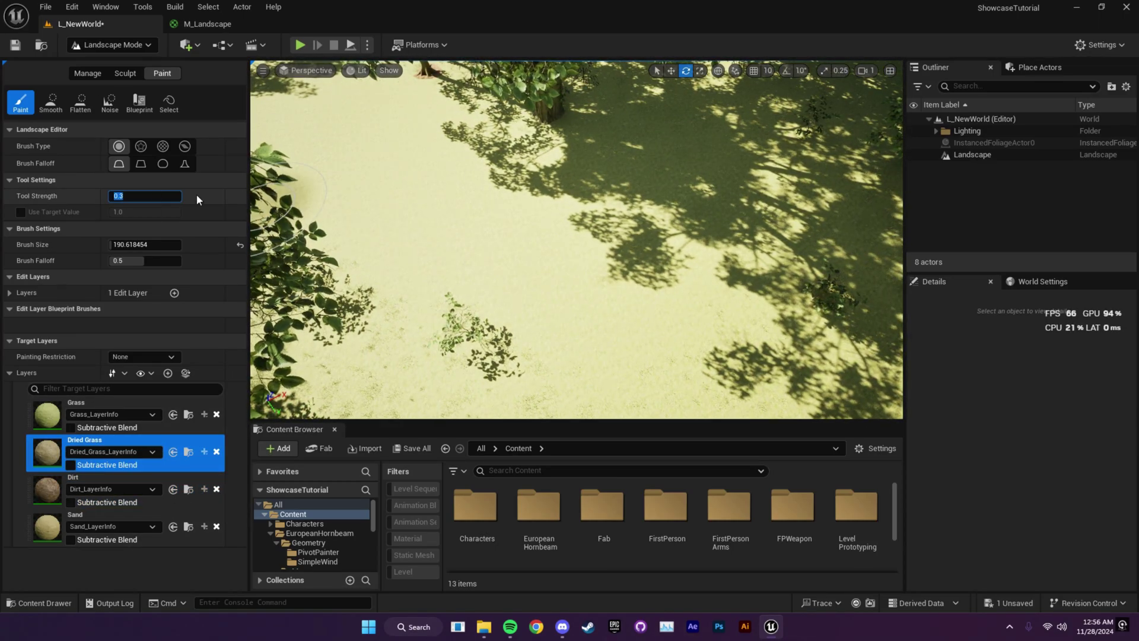
drag(143, 243, 159, 243)
drag(531, 238, 305, 93)
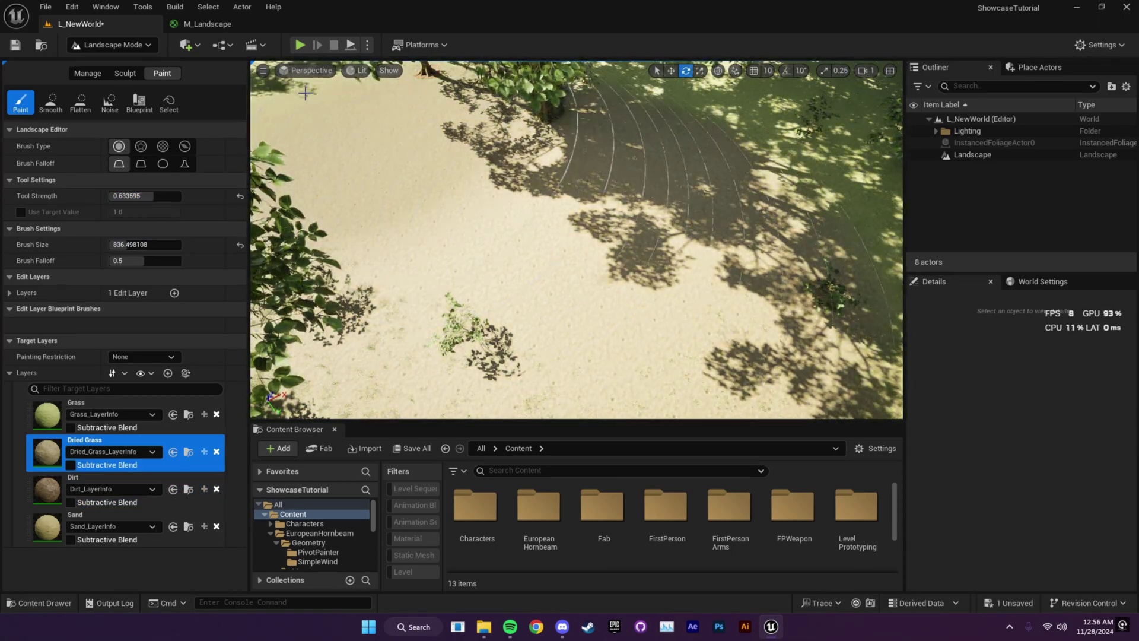
- Move over to the path between the trees and switch to the Smooth tool
right_drag(641, 190, 700, 220)
scroll(641, 231, up, 2)
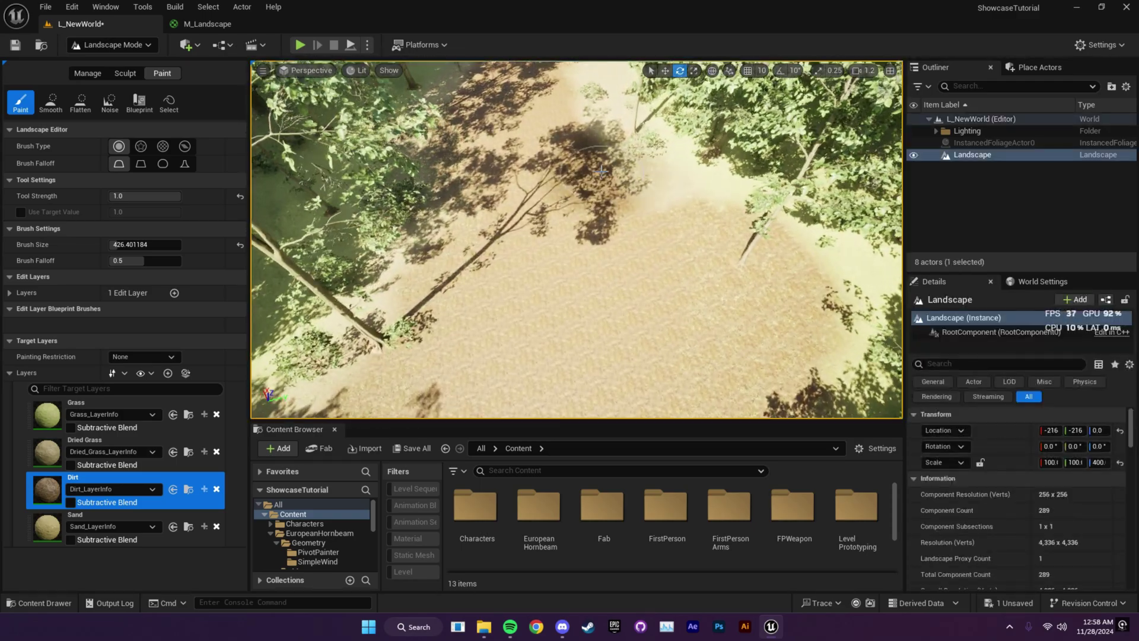
click(53, 102)
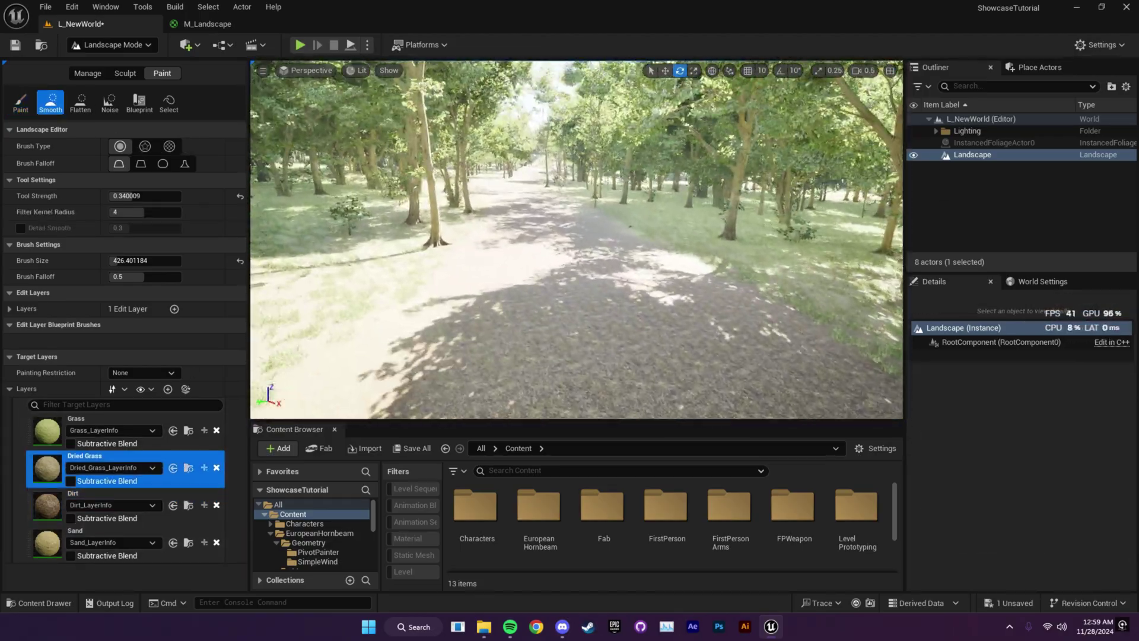
- Return to Selection mode and save the level
key(Escape)
click(112, 45)
click(126, 64)
click(163, 449)
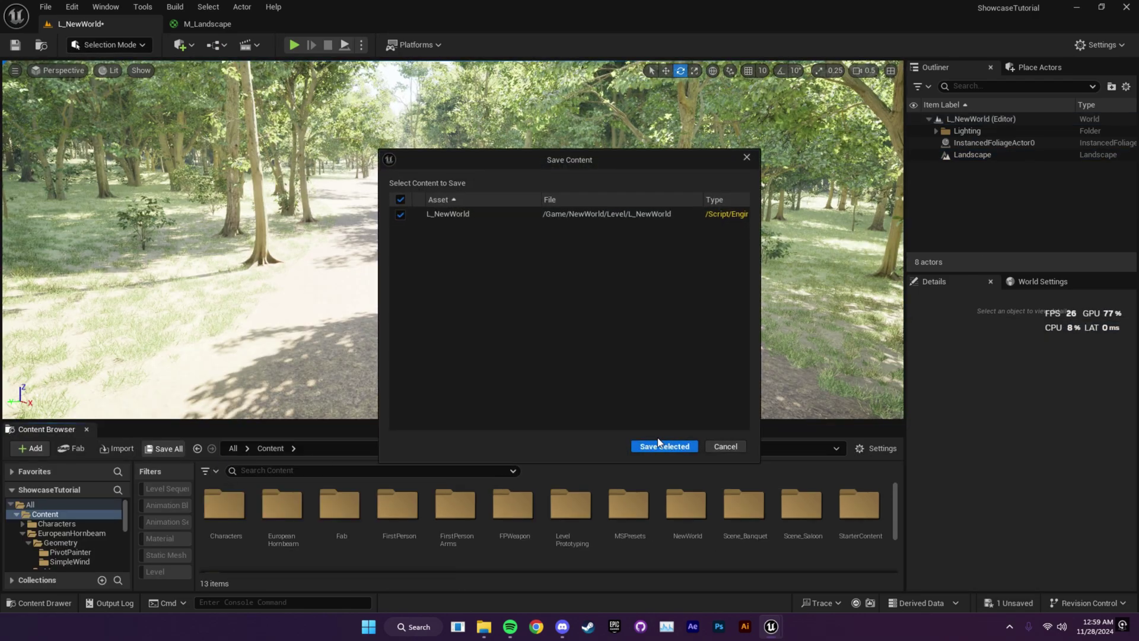
click(663, 446)
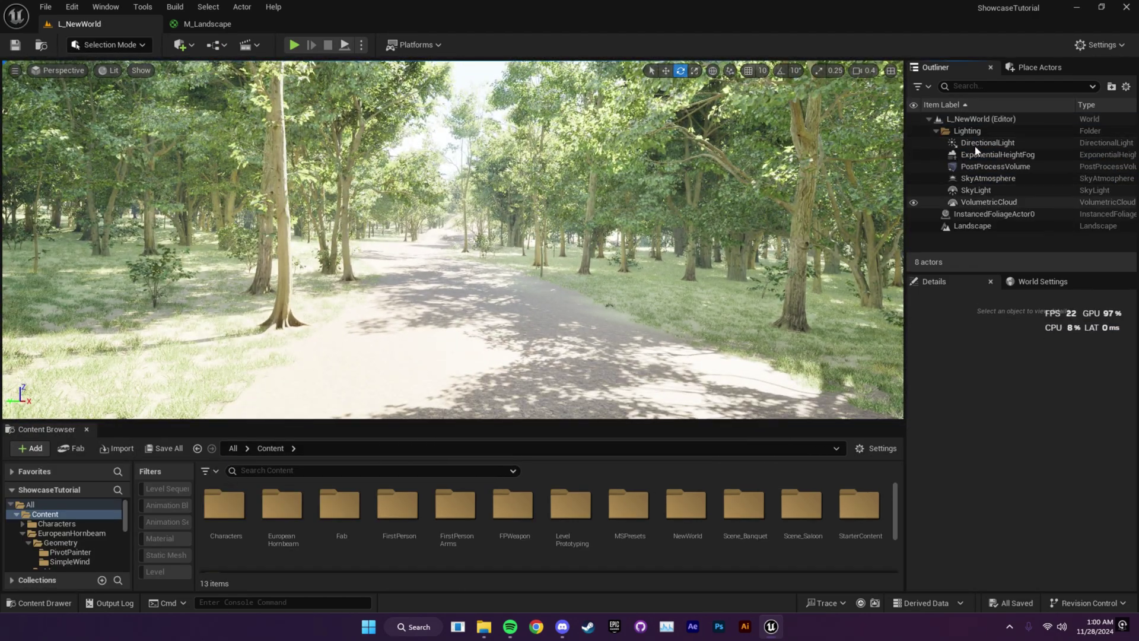
- Set the sun's light shaft bloom scale 0.01 and threshold 5.0, then adjust fog and exposure
click(979, 148)
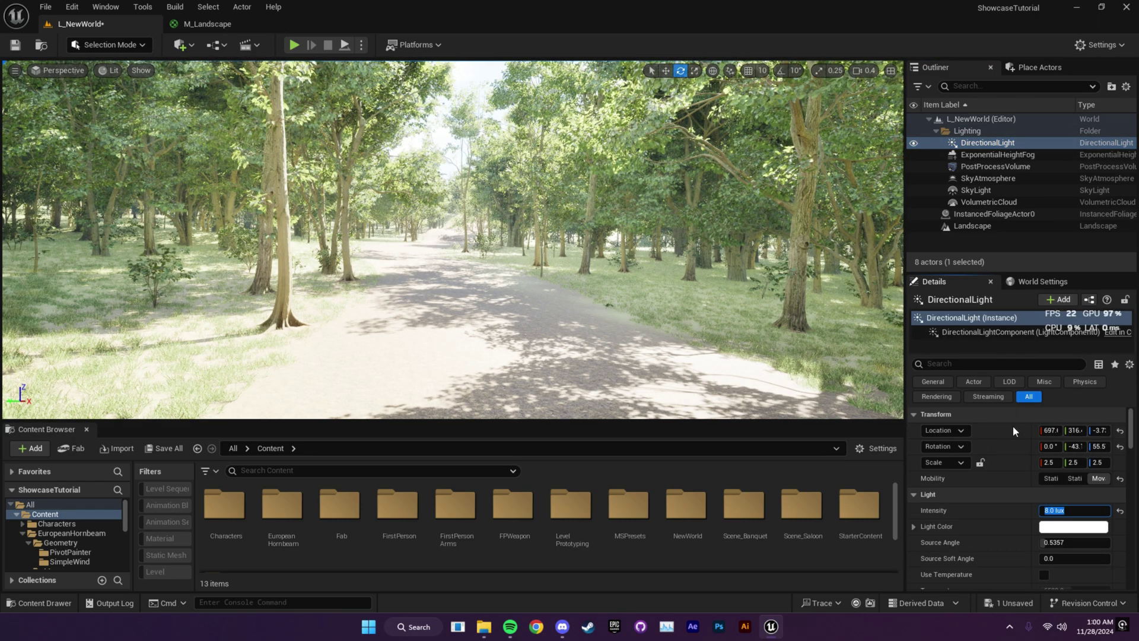
scroll(1005, 512, down, 10)
click(1062, 500)
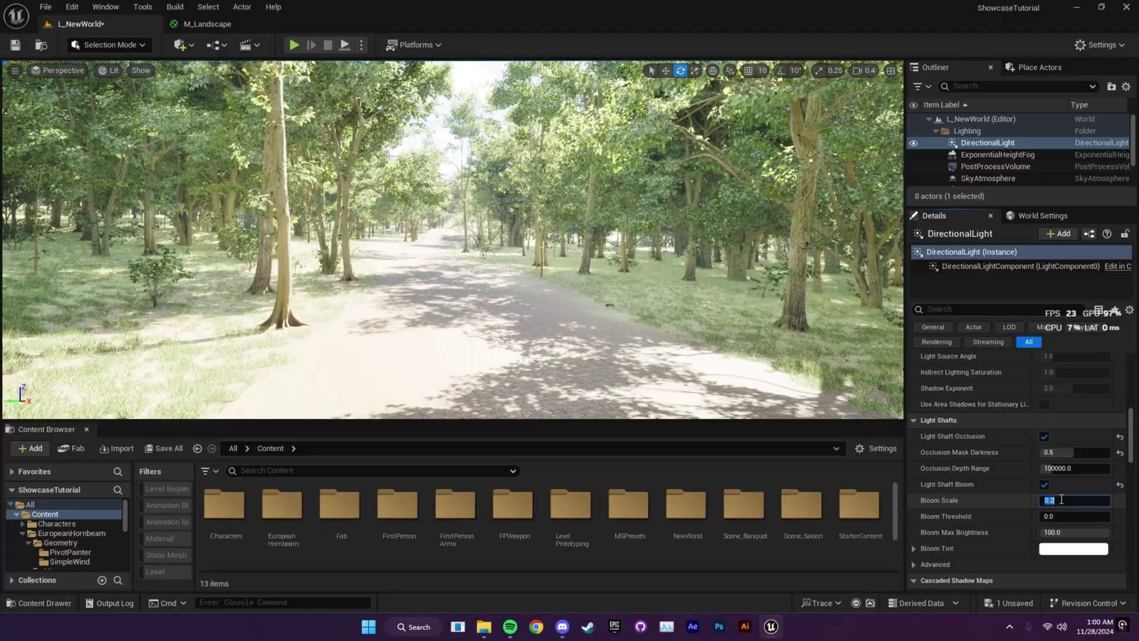
click(998, 154)
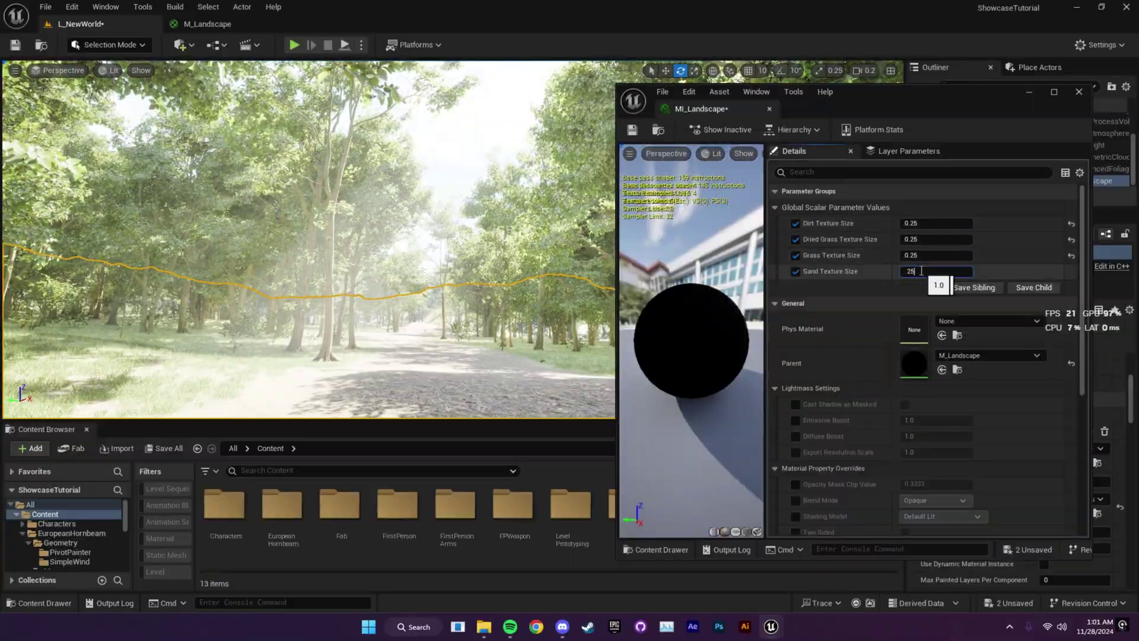
key(Return)
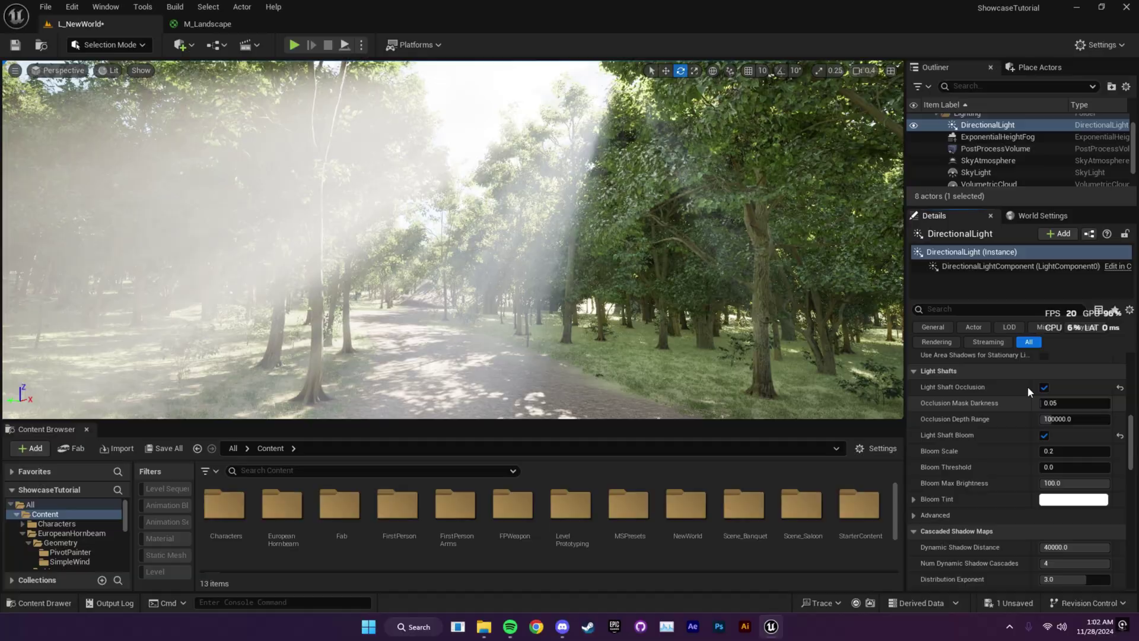
click(1061, 452)
text(00000.0)
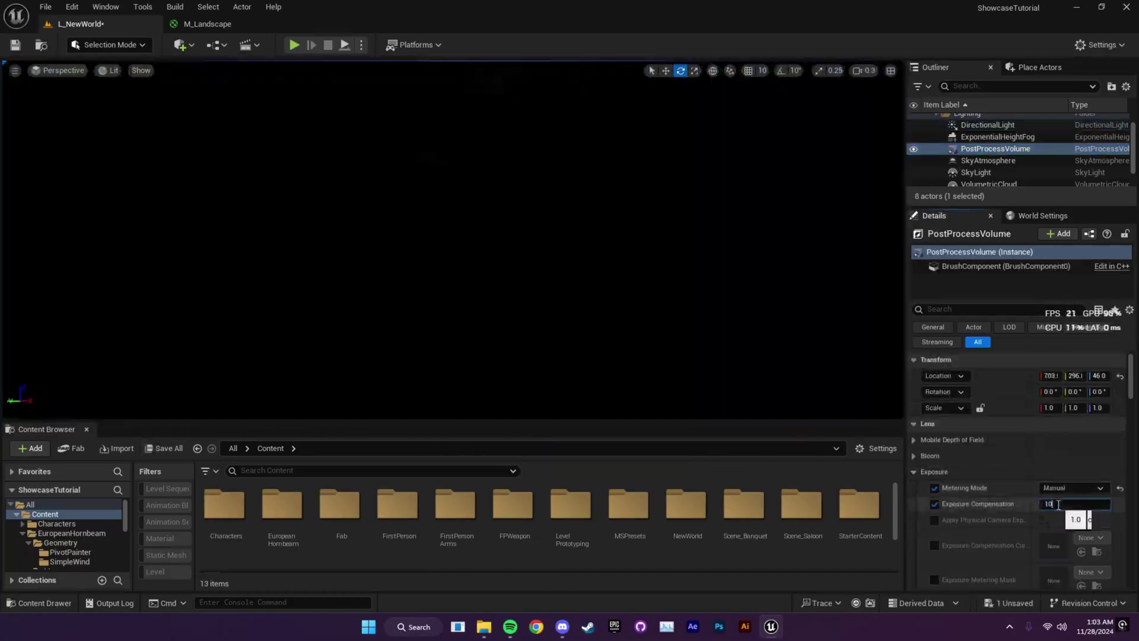
key(Return)
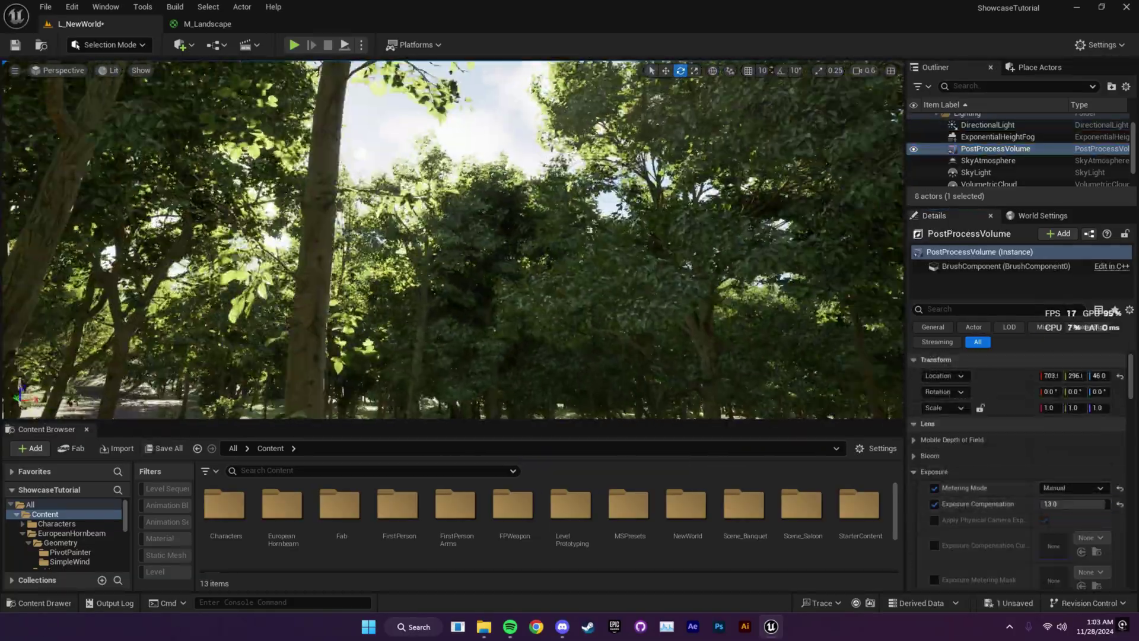
scroll(1058, 505, down, 5)
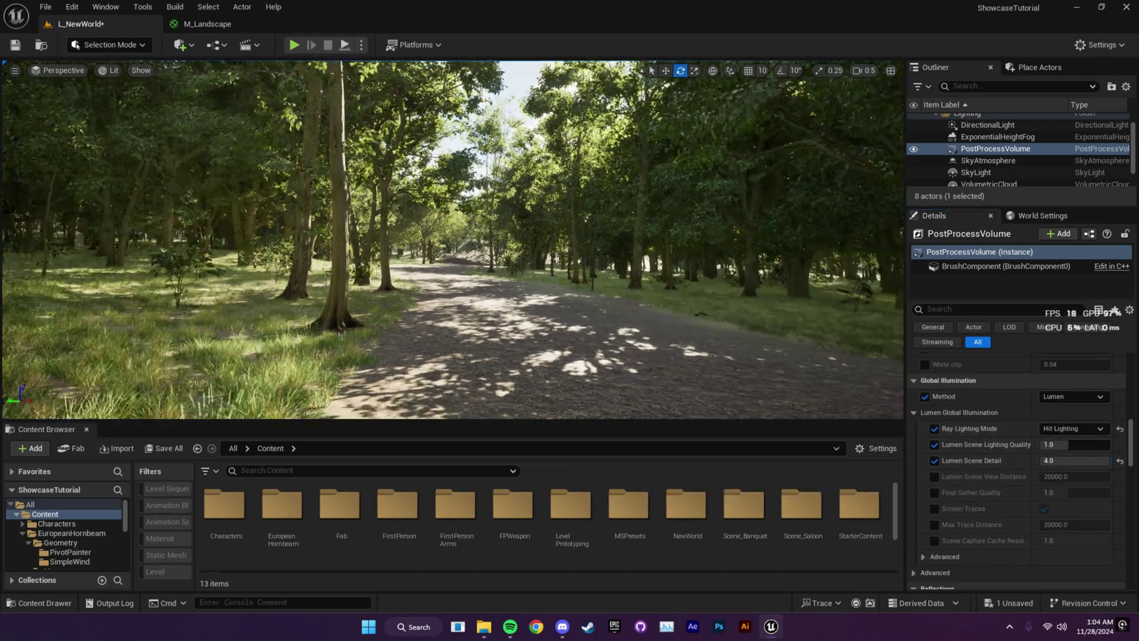
scroll(1058, 504, down, 3)
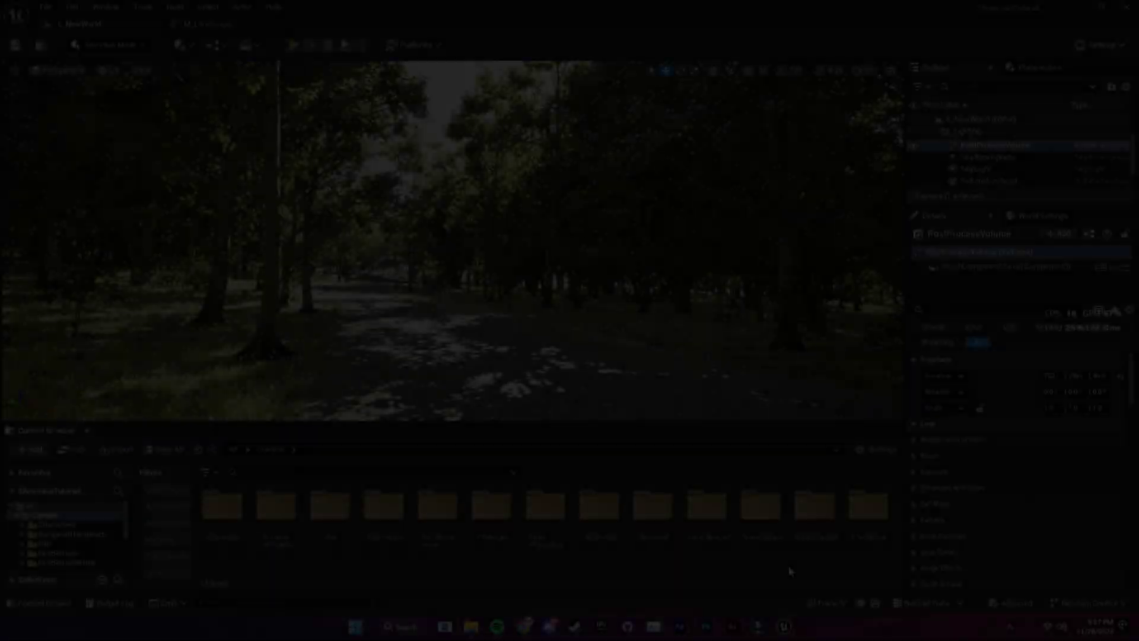